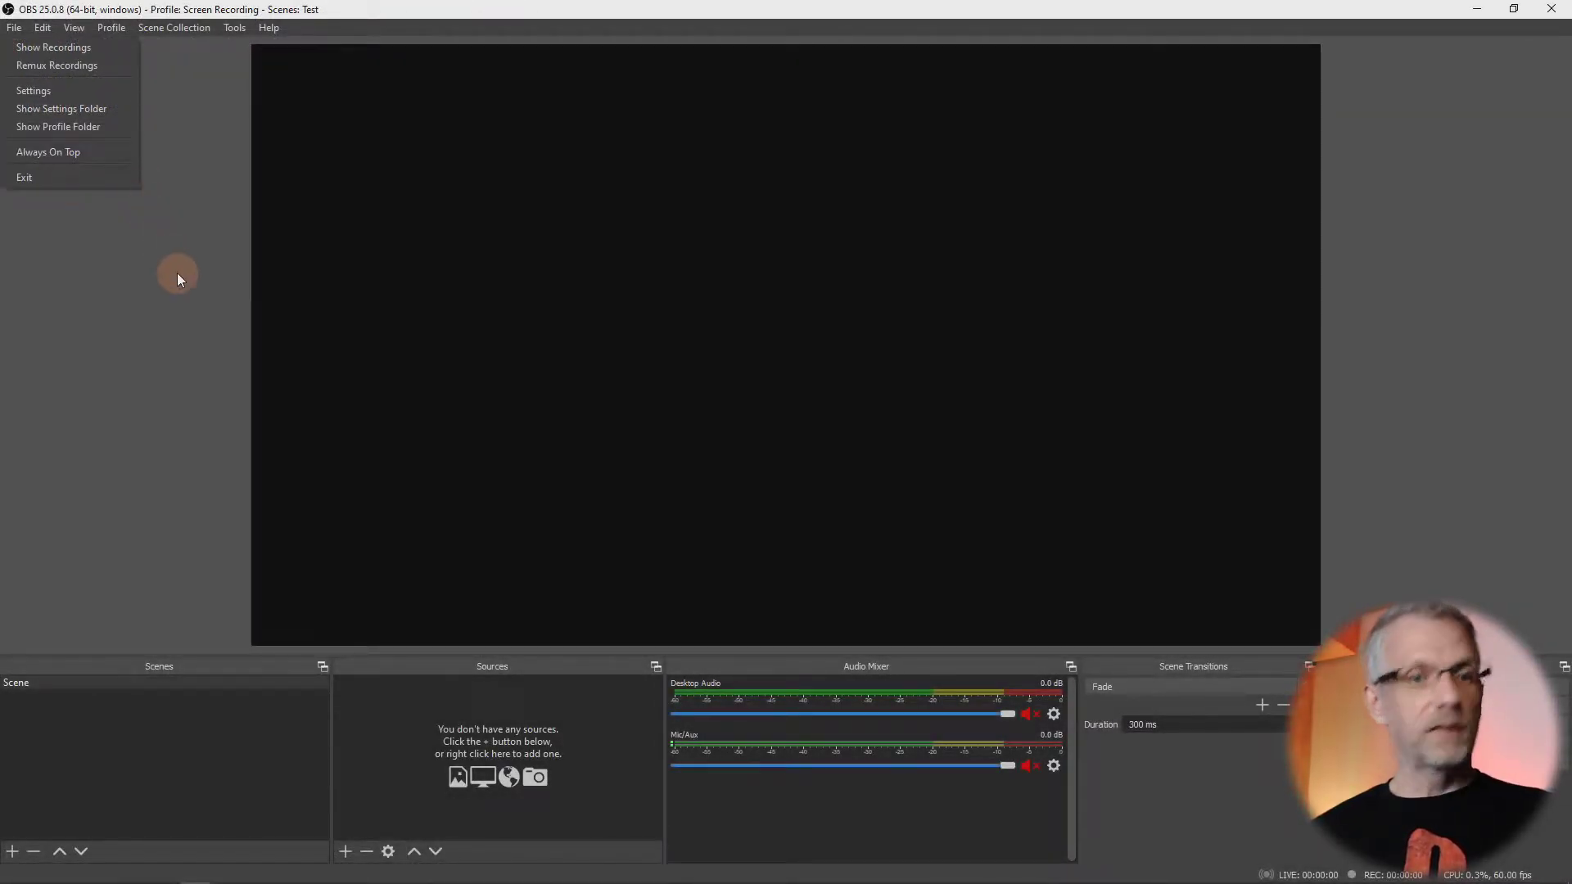
left_click(178, 279)
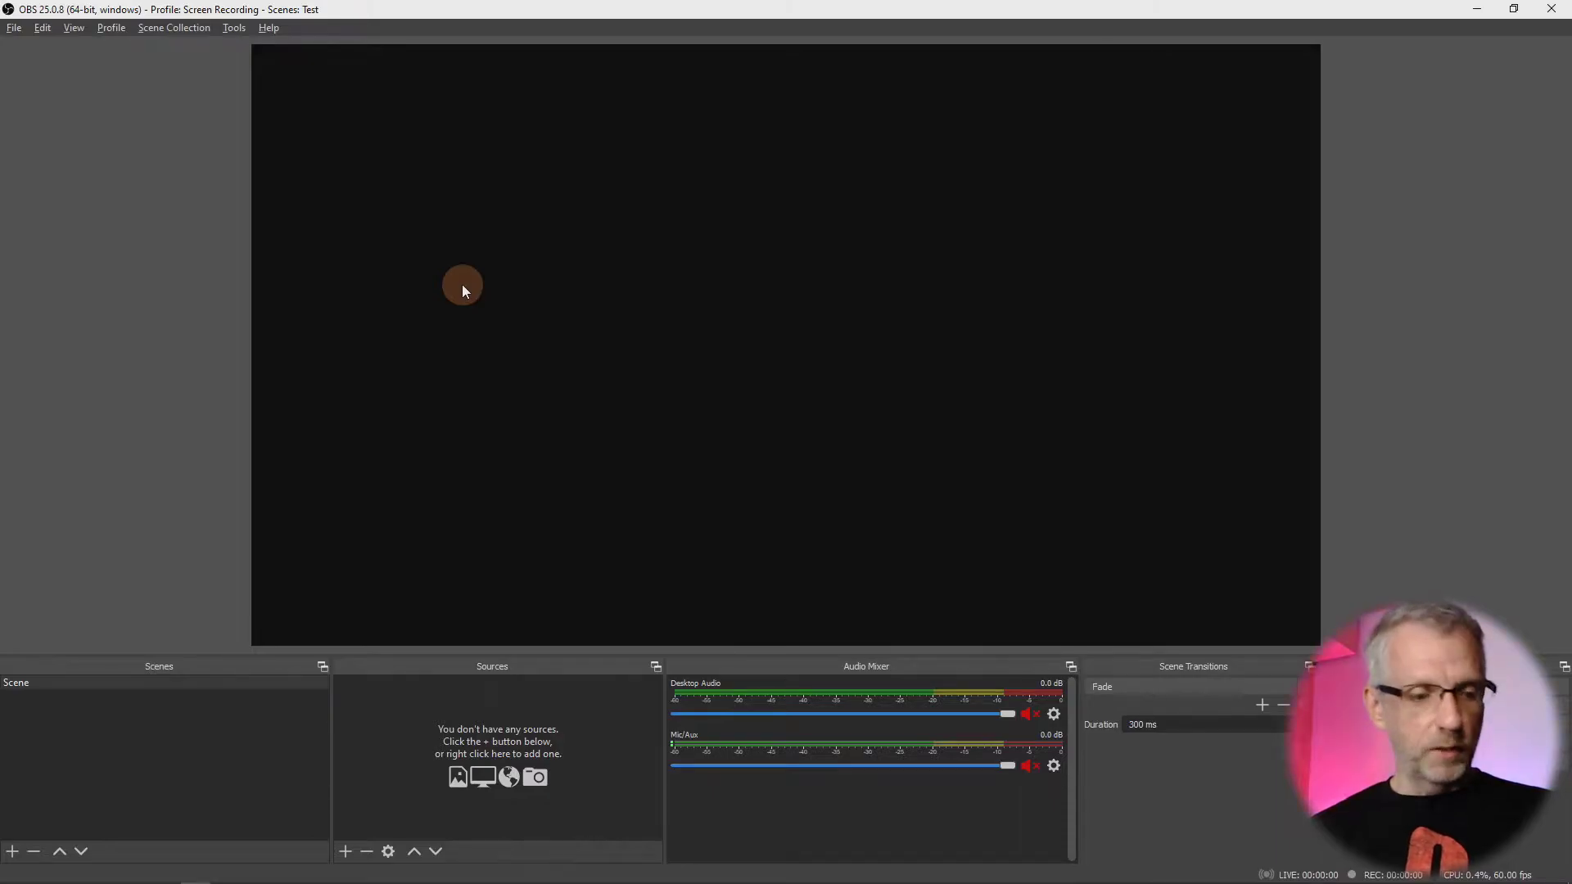
- Switch to the PointerFocus website in the browser and demonstrate the pointer highlight on an empty area of the page
key("alt+Tab")
key("alt+Tab")
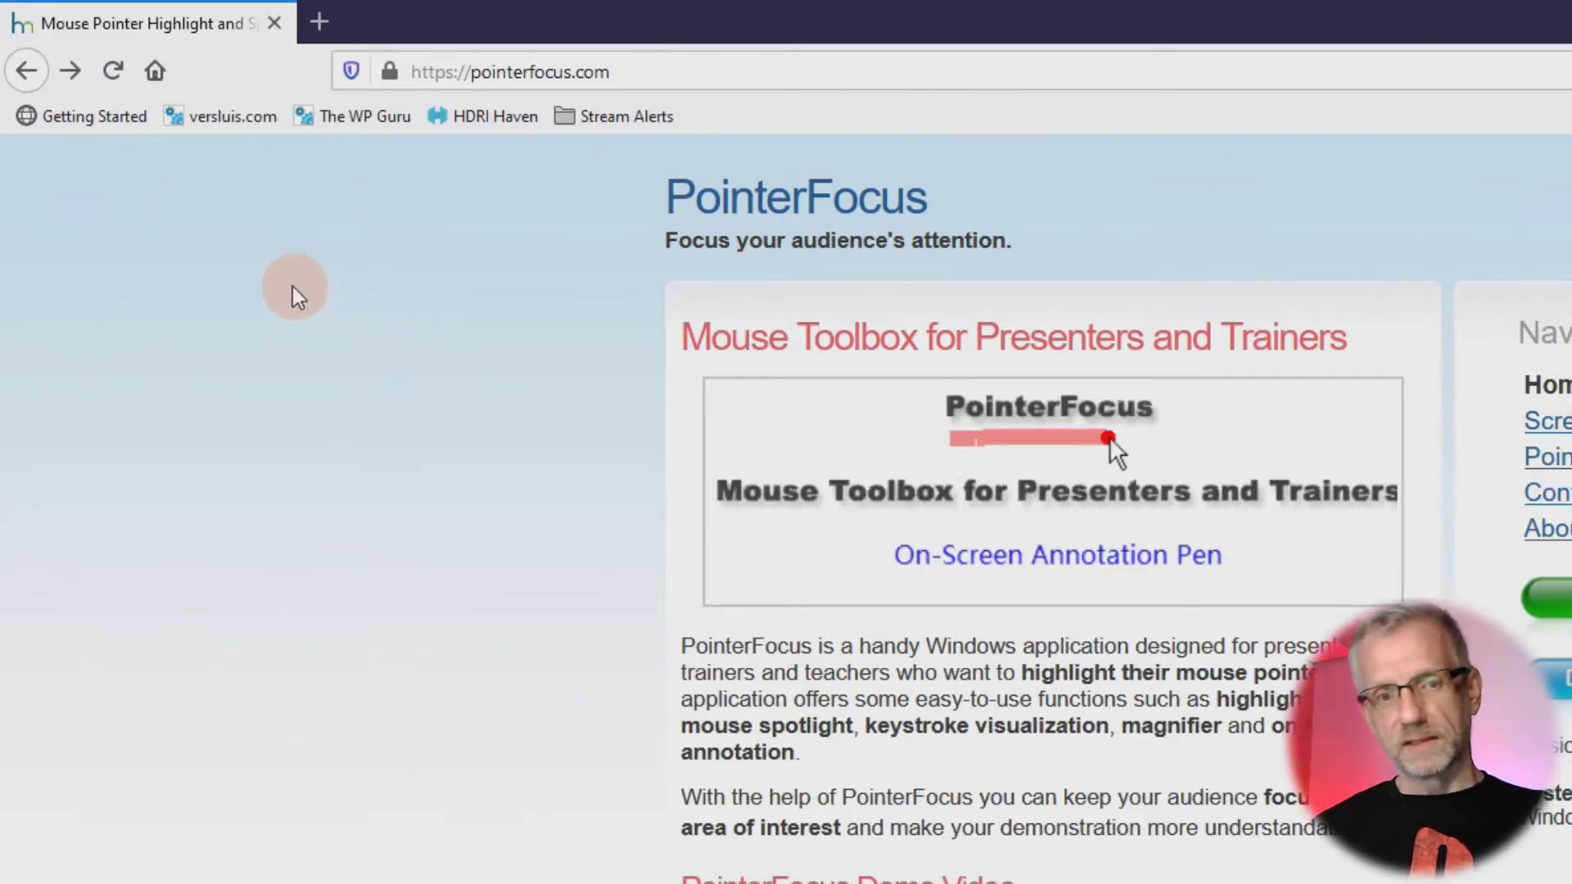
left_click(213, 274)
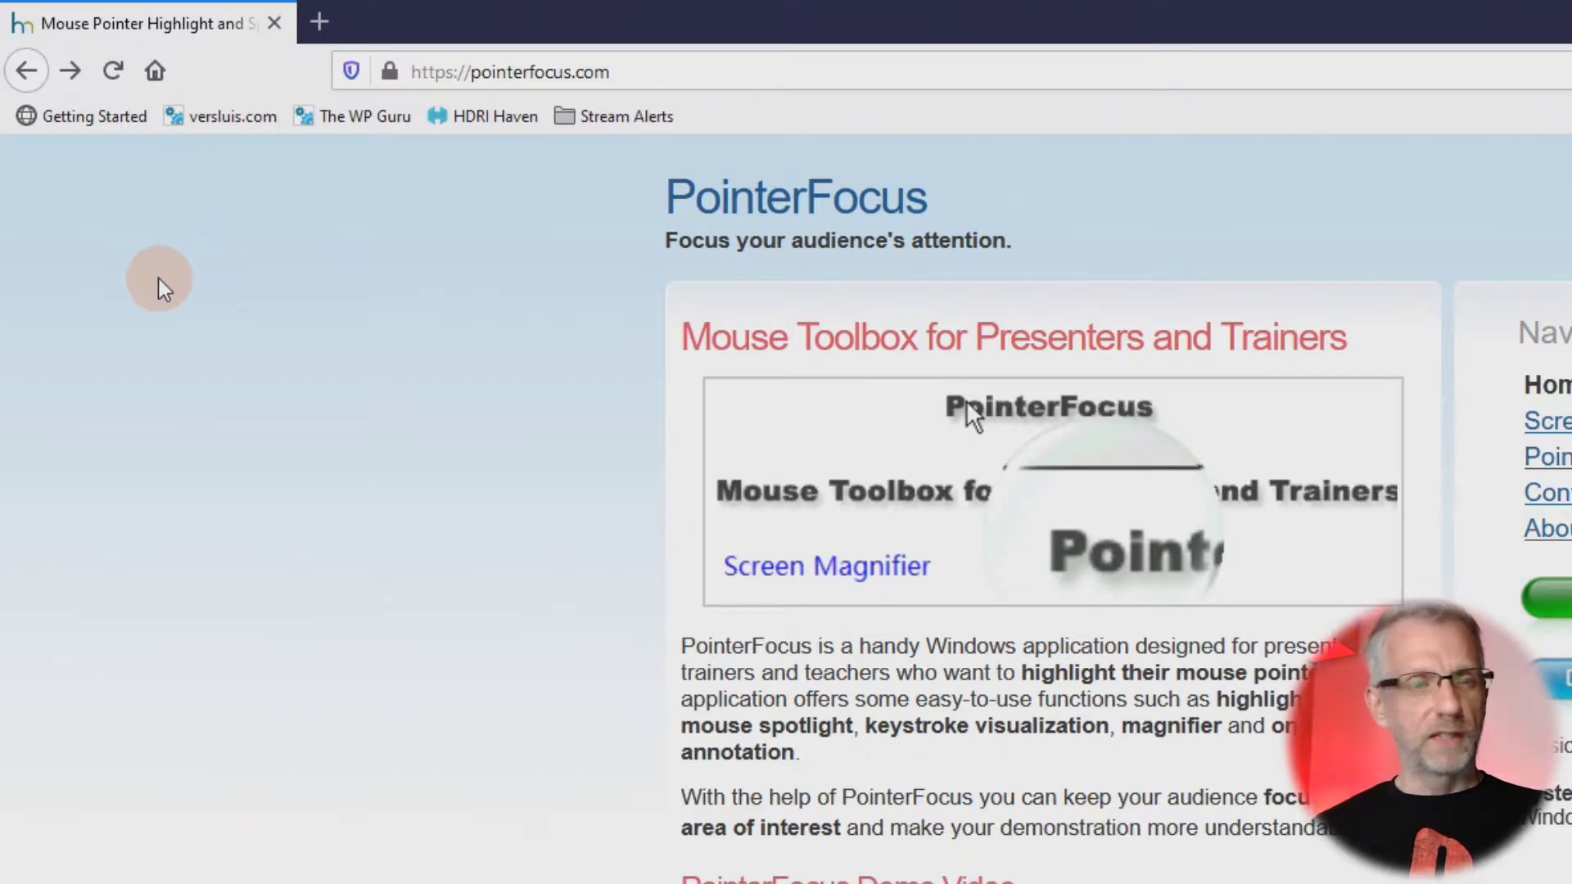
left_click(166, 246)
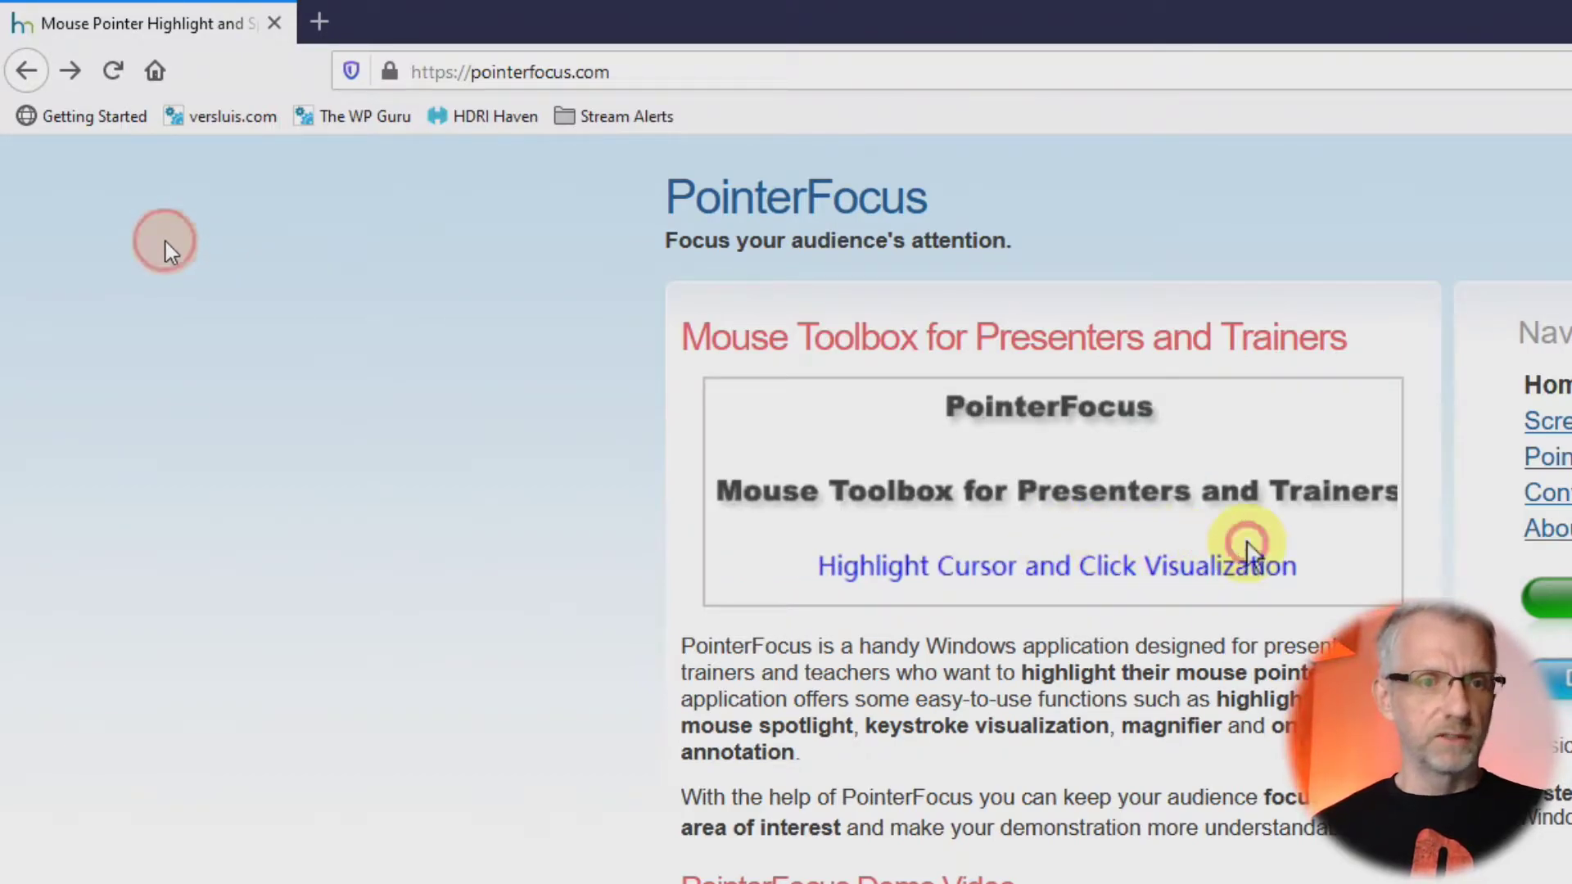
left_click(166, 242)
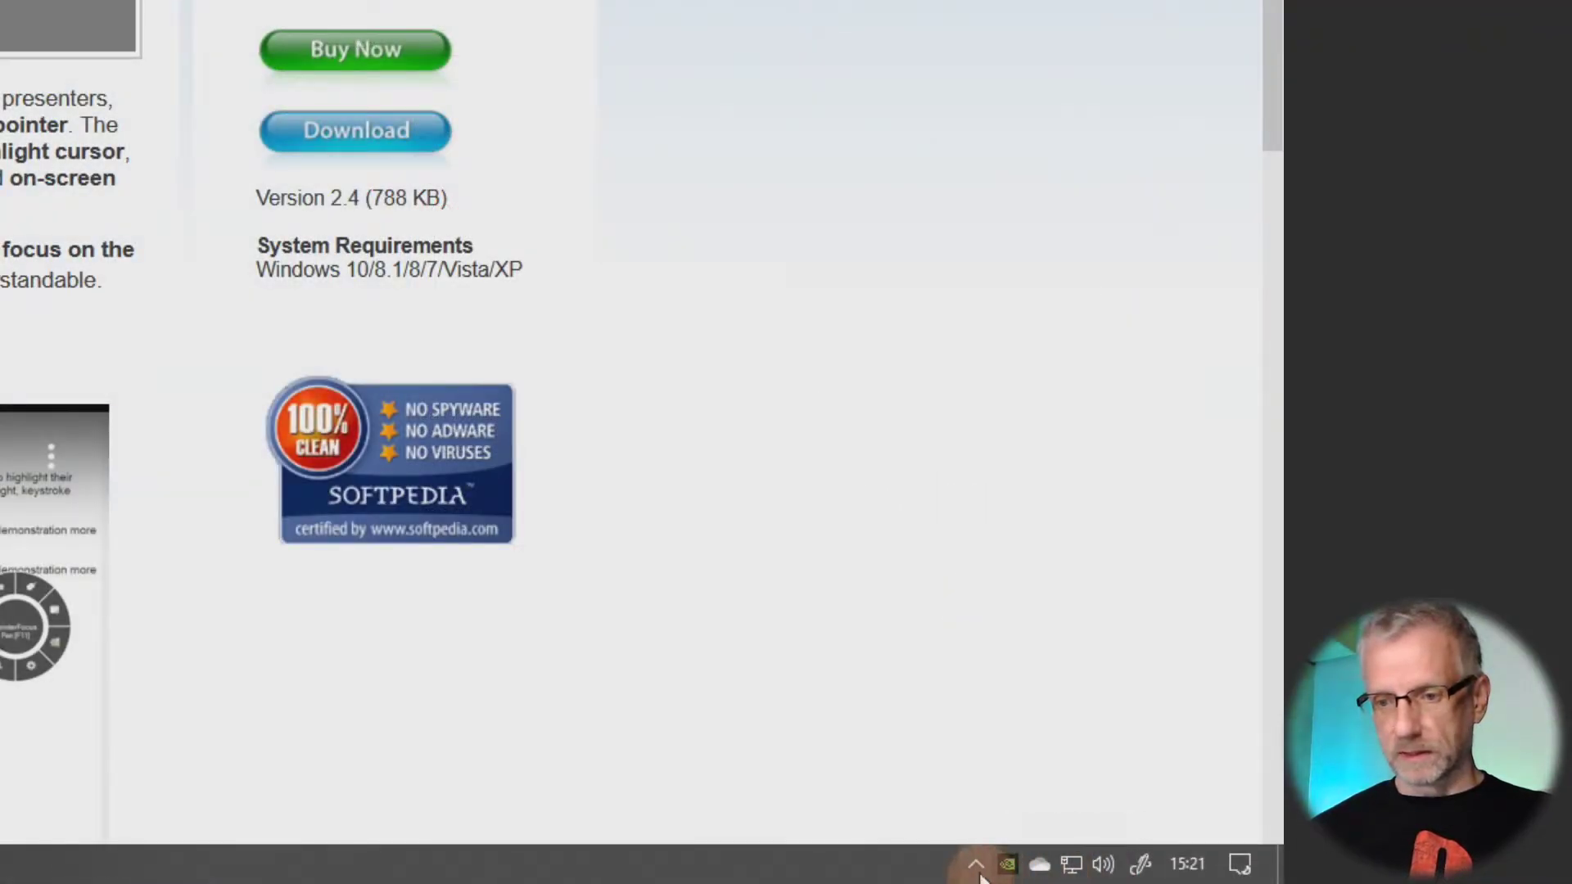
- Turn off Highlight Cursor in the PointerFocus utility running in the system tray
right_click(981, 875)
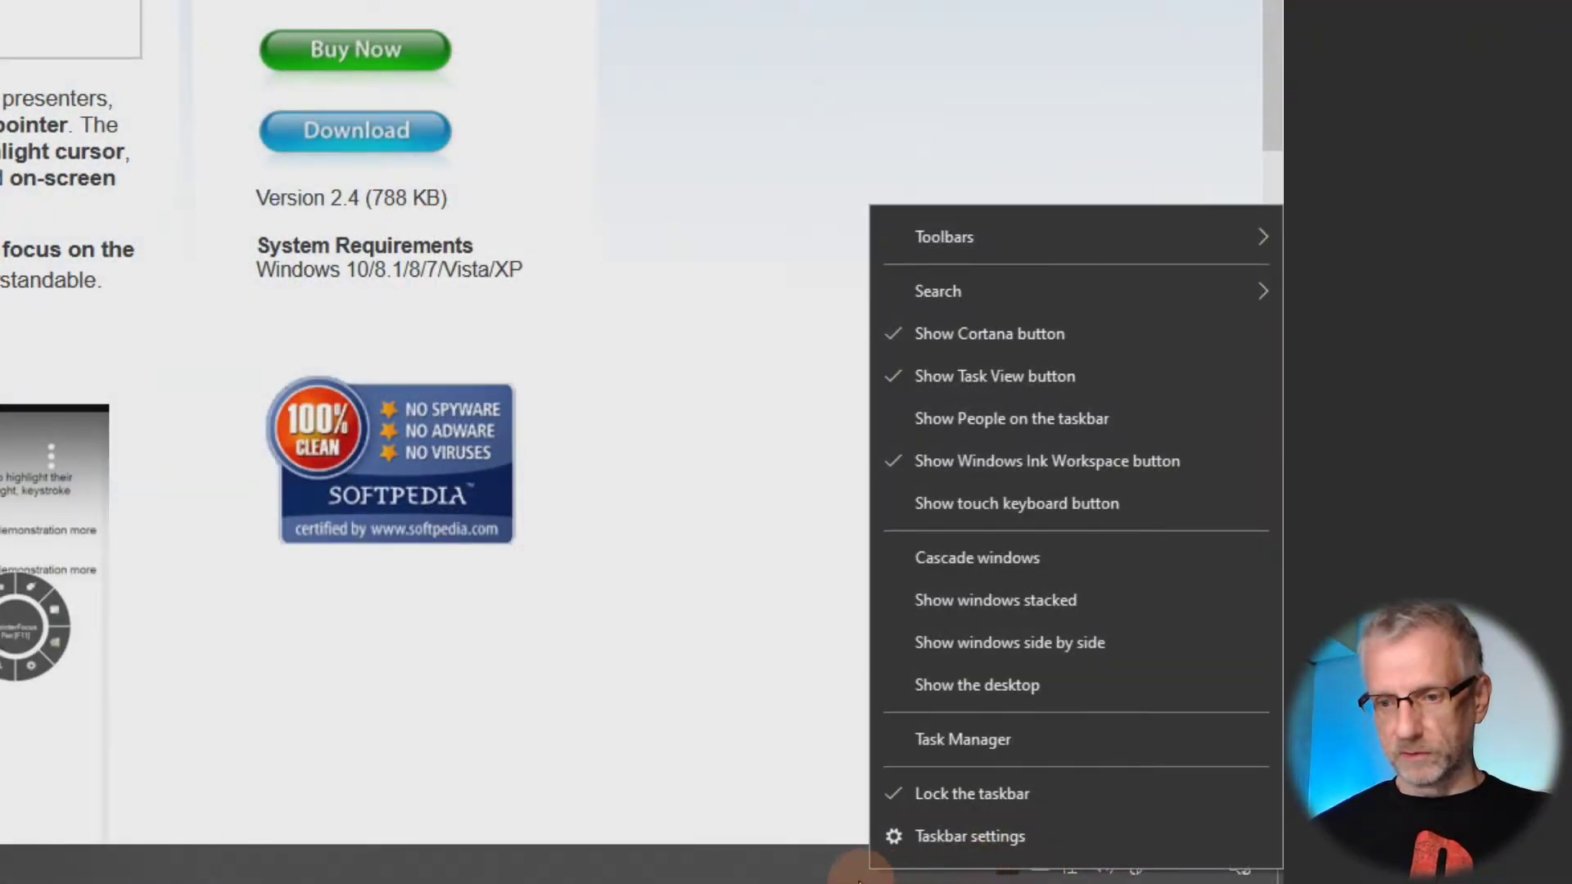
left_click(860, 872)
left_click(976, 868)
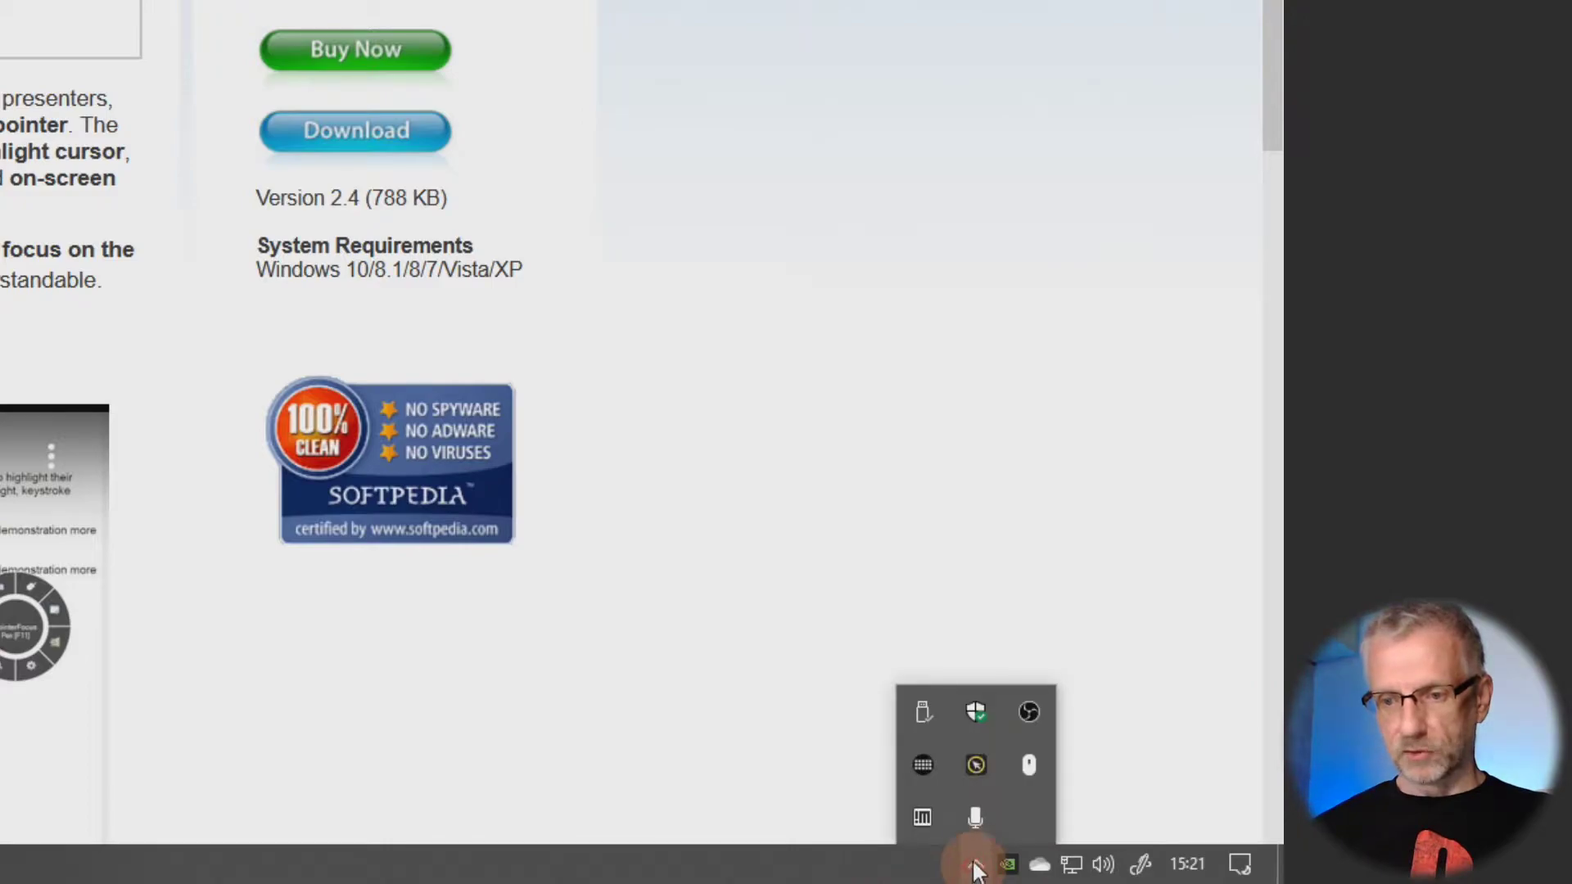
right_click(983, 764)
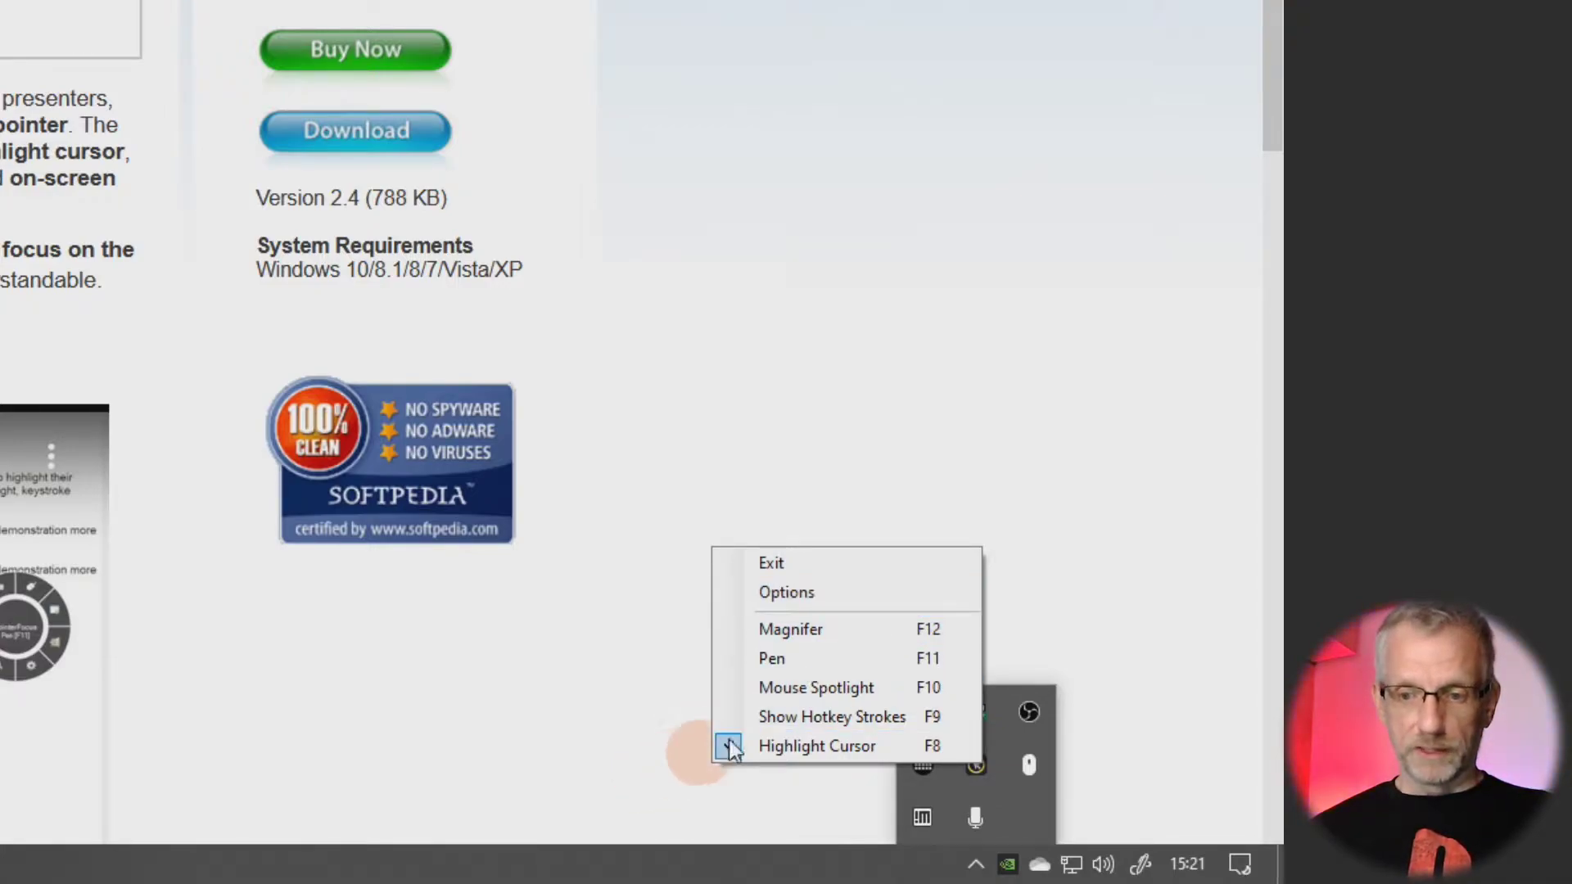
left_click(754, 737)
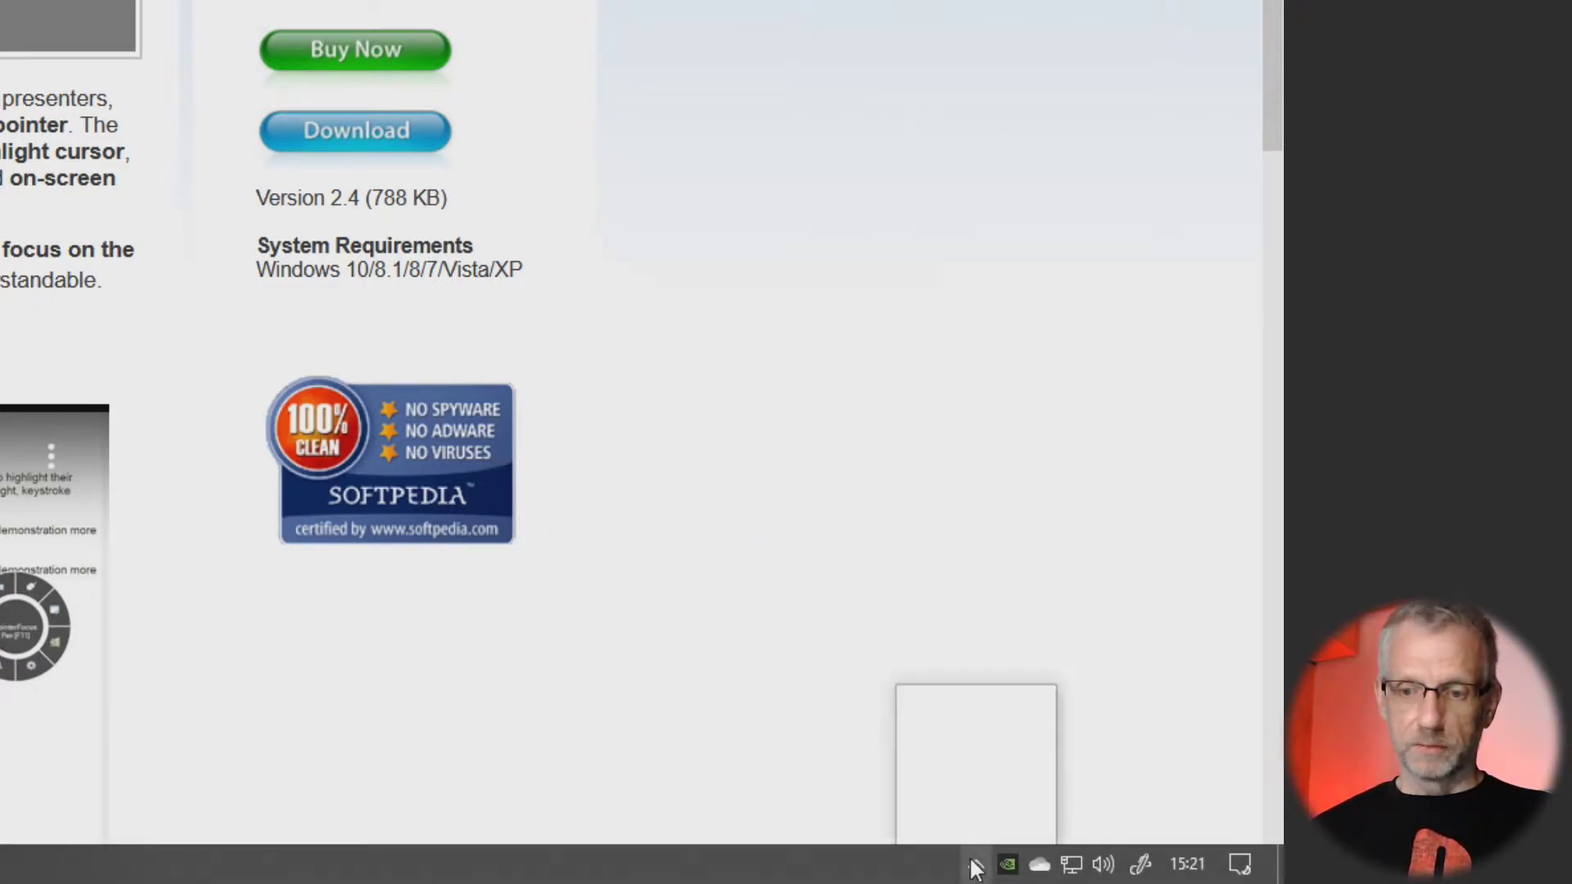
- Turn PointerFocus's Highlight Cursor back on and minimize the browser to return to OBS
left_click(975, 866)
right_click(967, 762)
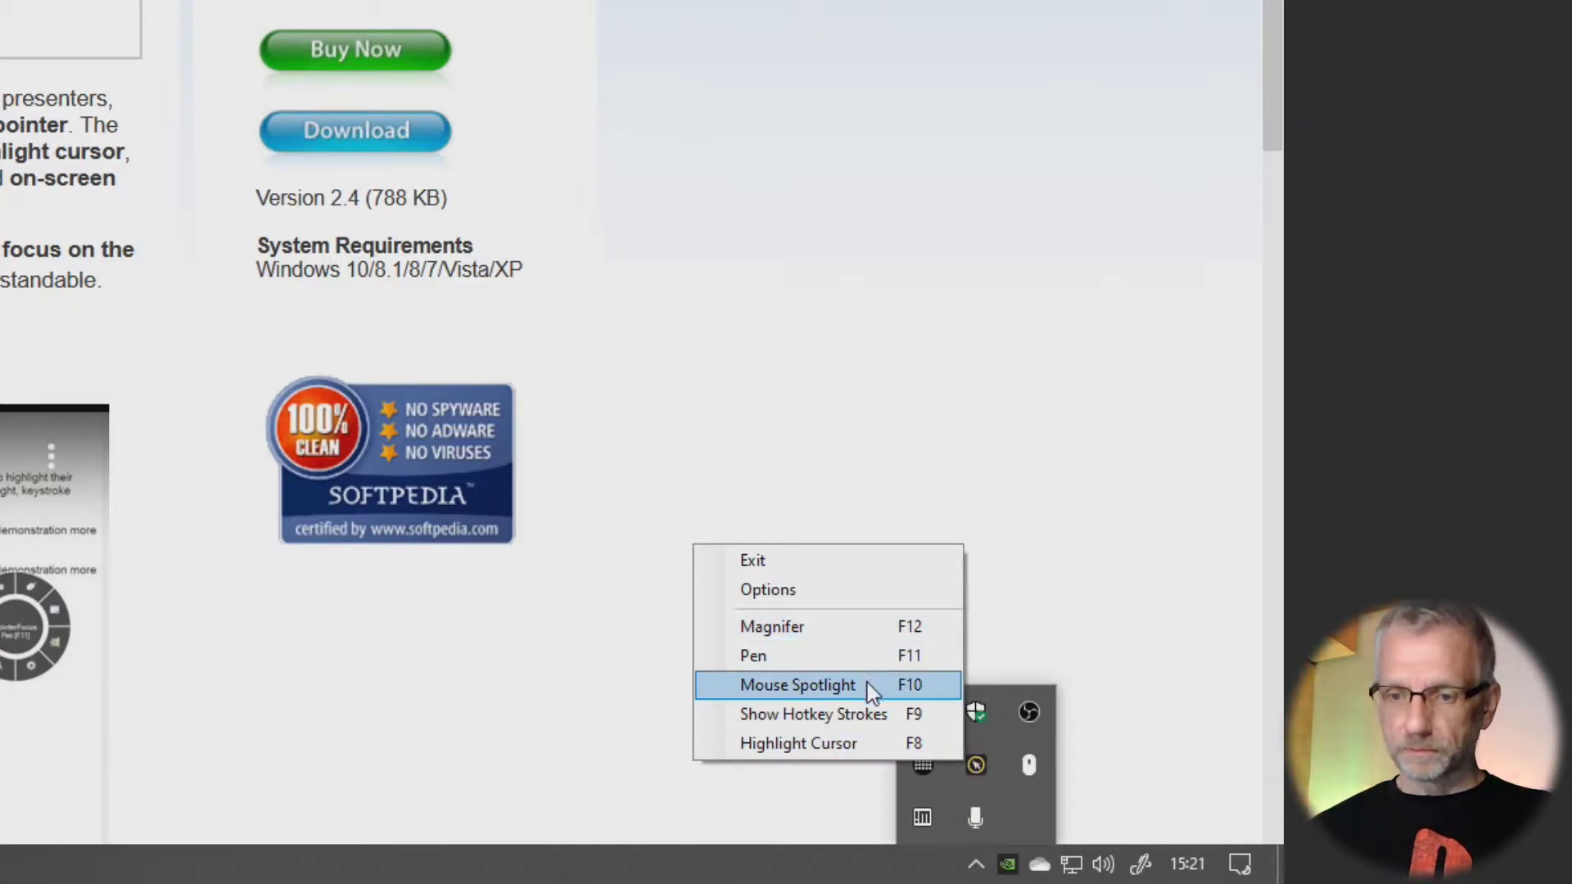
left_click(861, 733)
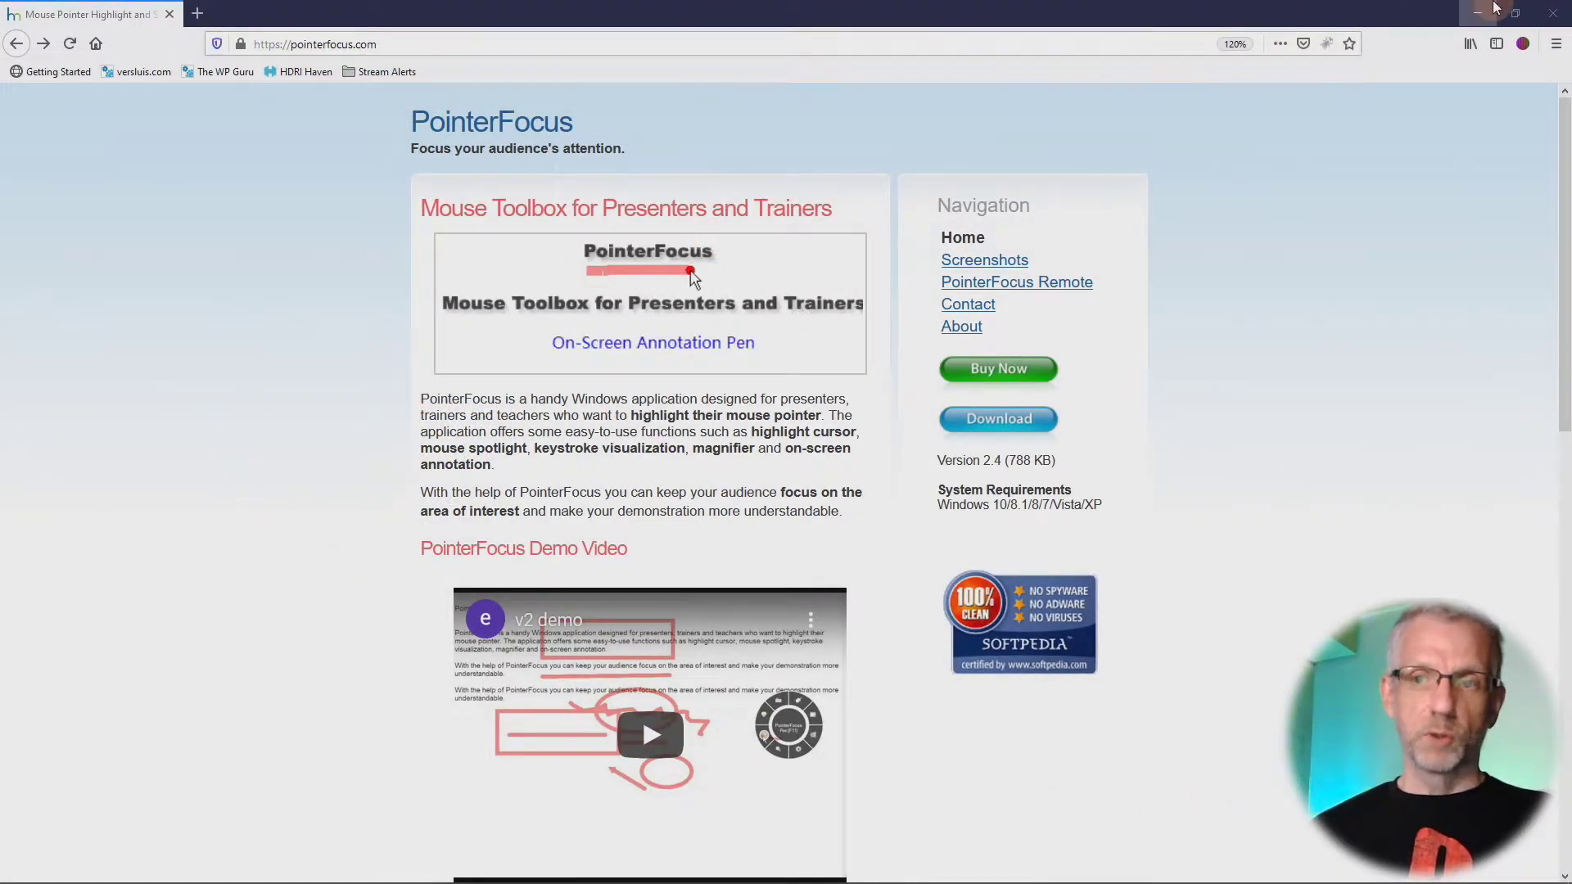
left_click(1479, 14)
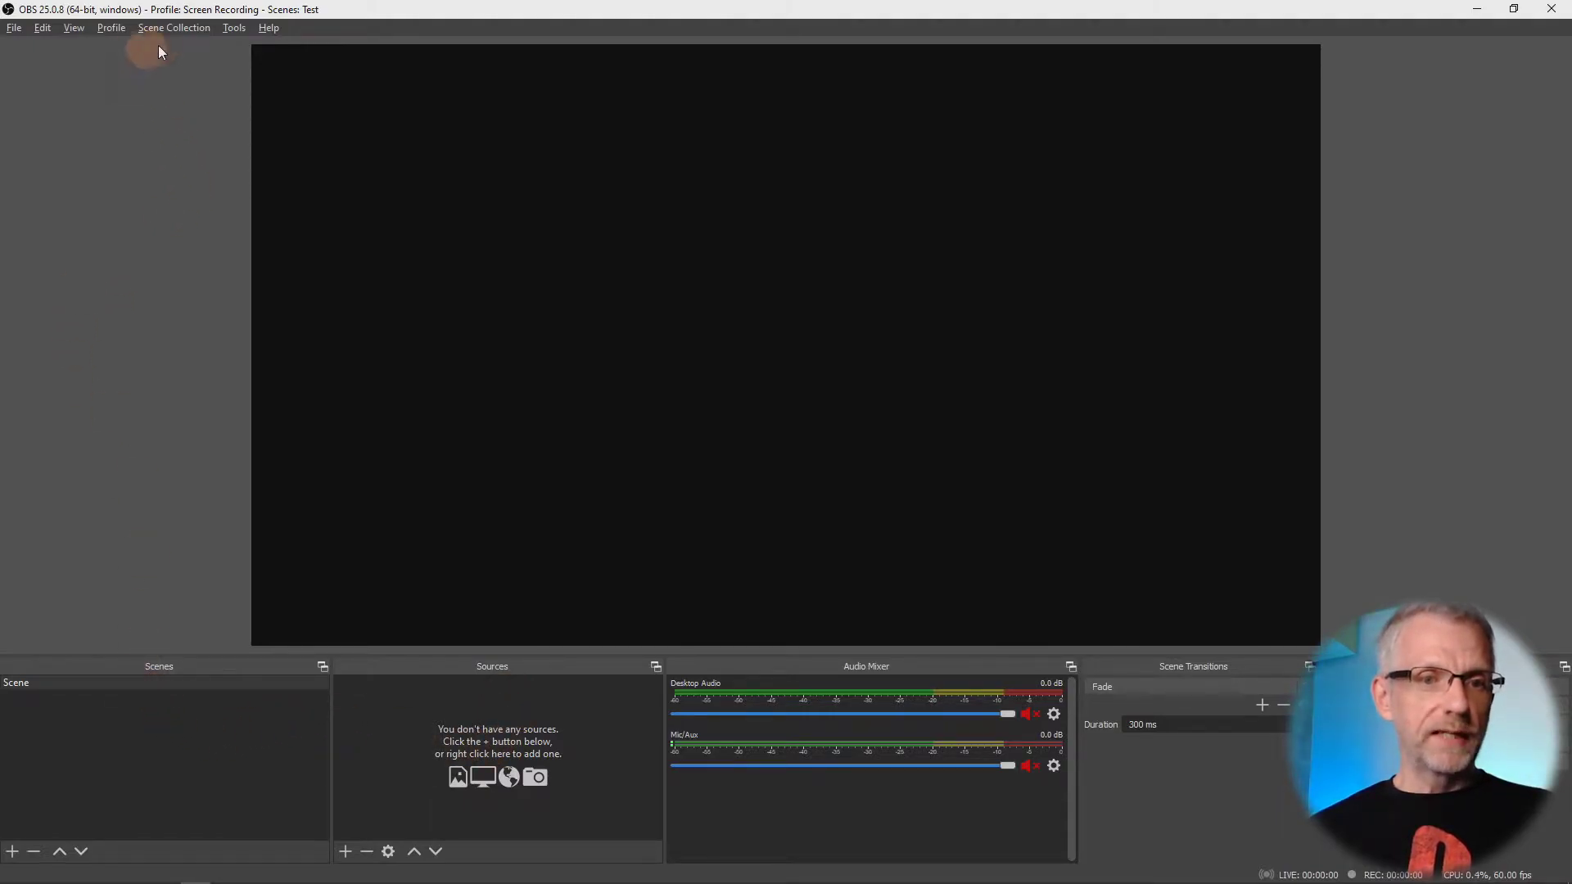
left_click(178, 28)
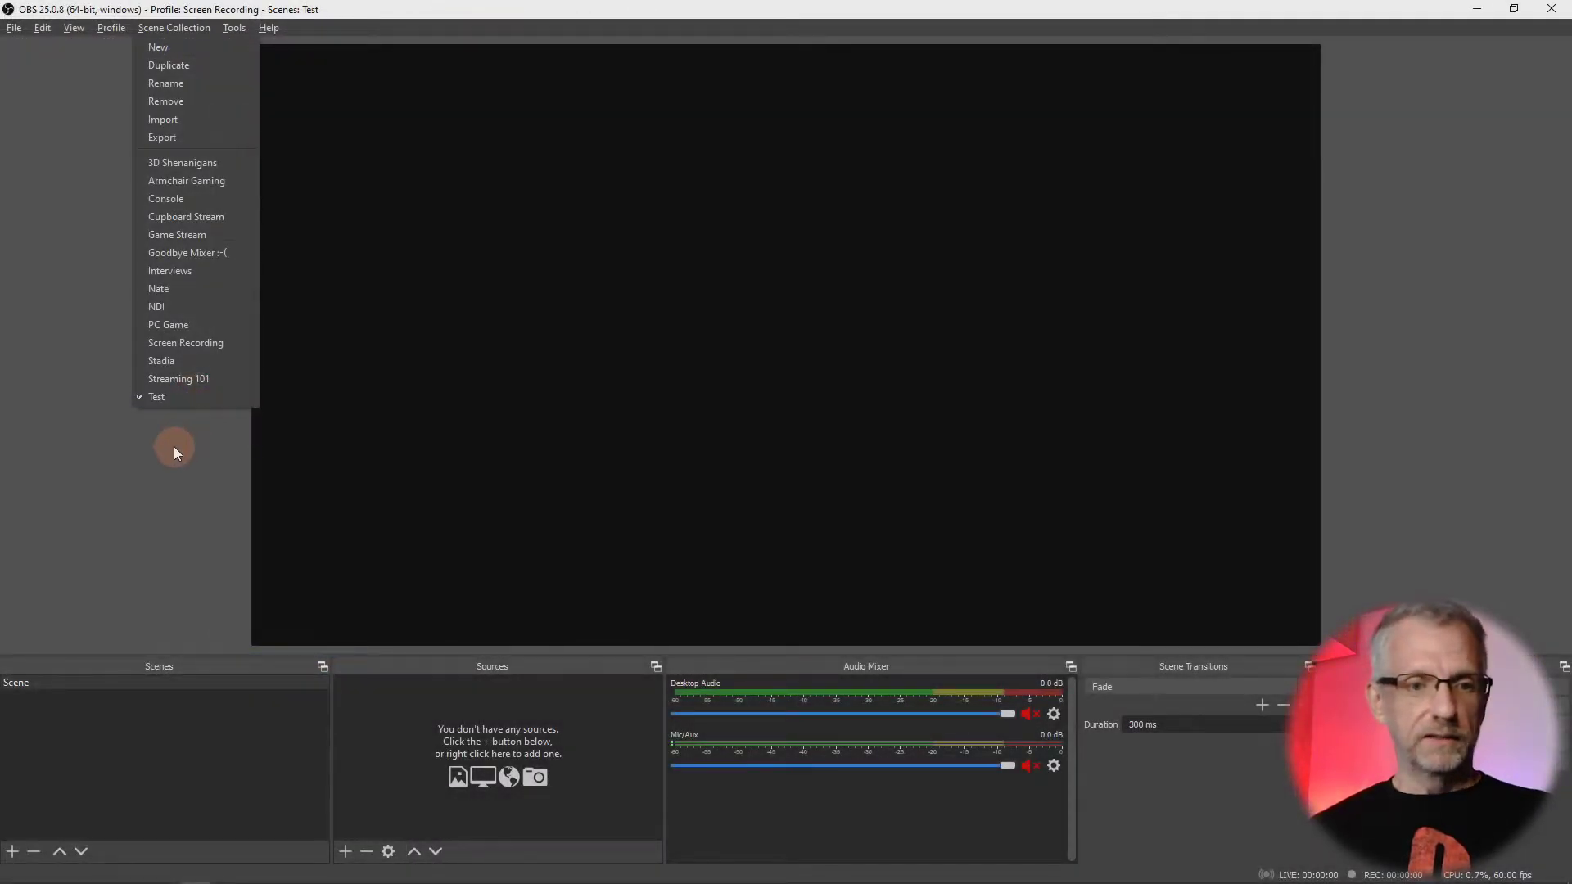
left_click(174, 448)
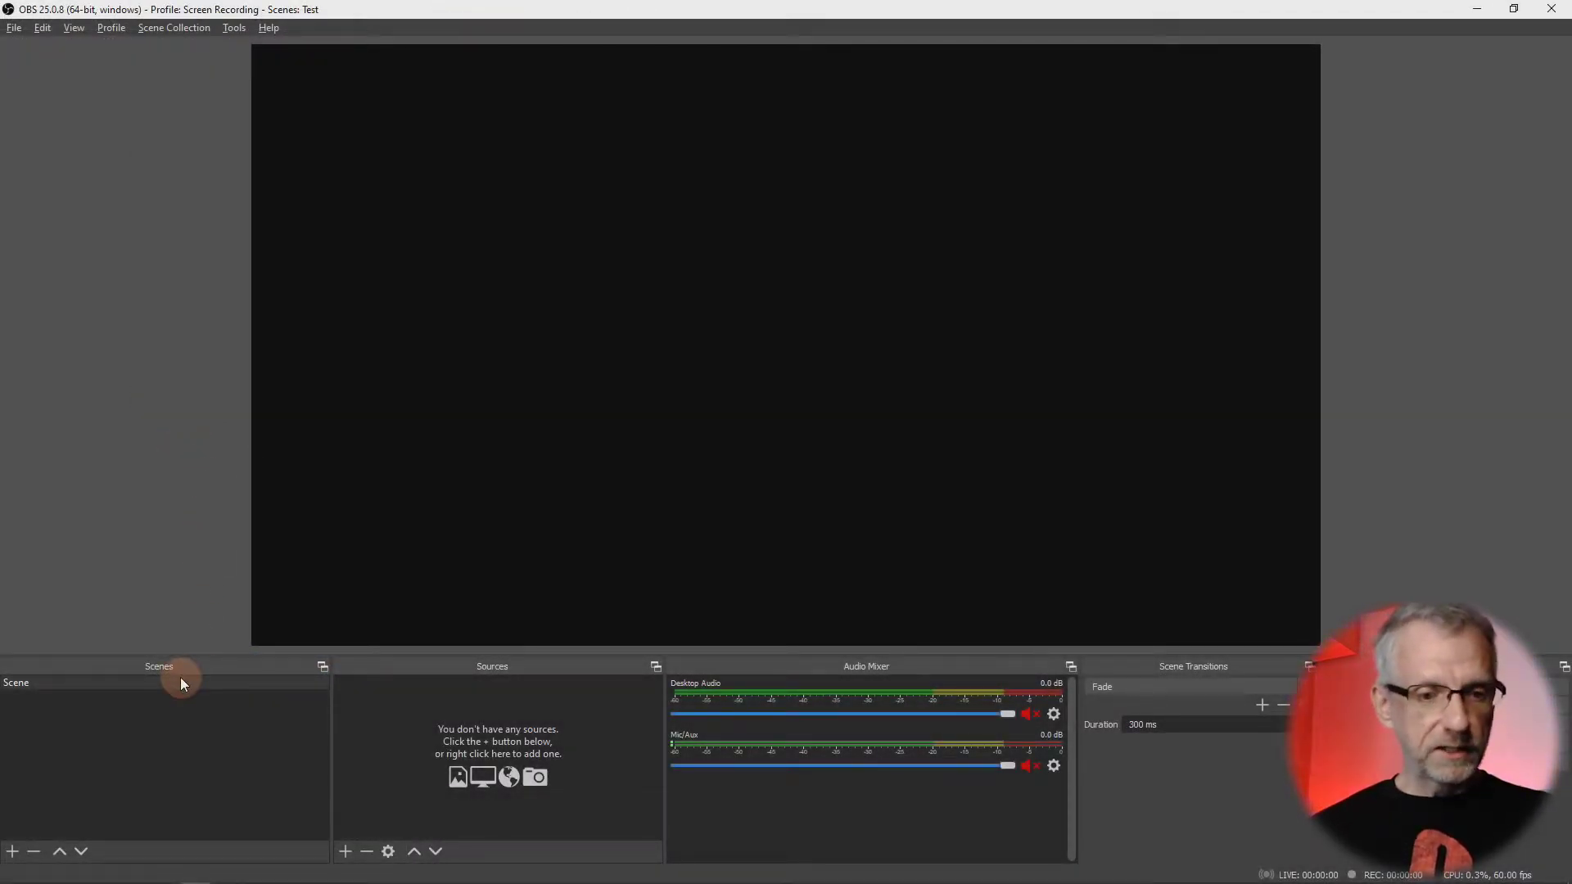
- Rename the existing scene as Wide Shot
right_click(54, 683)
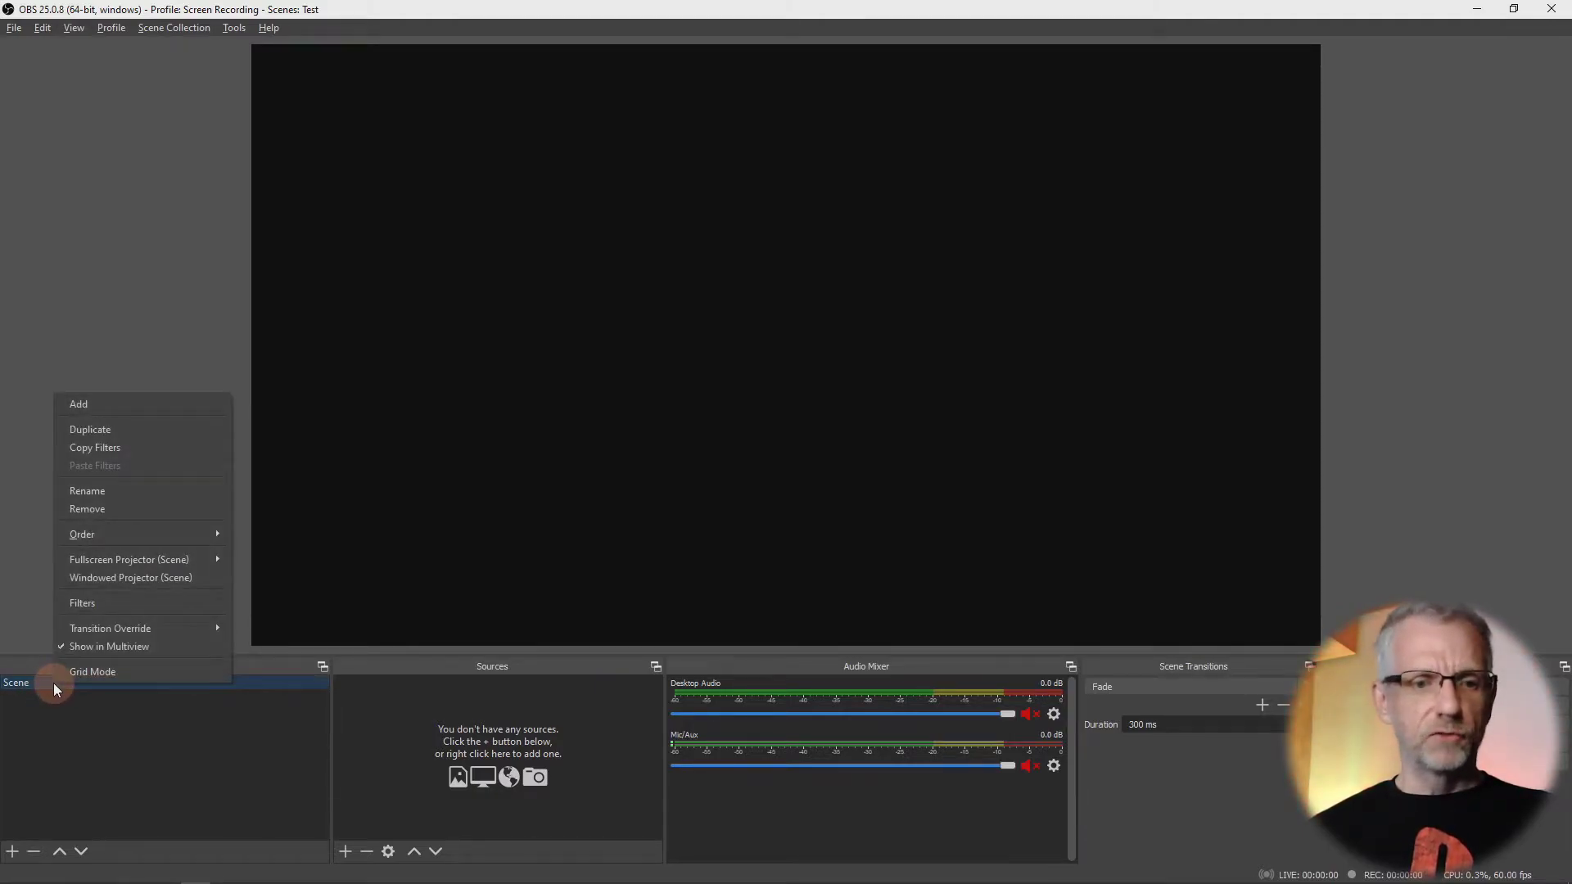
left_click(146, 497)
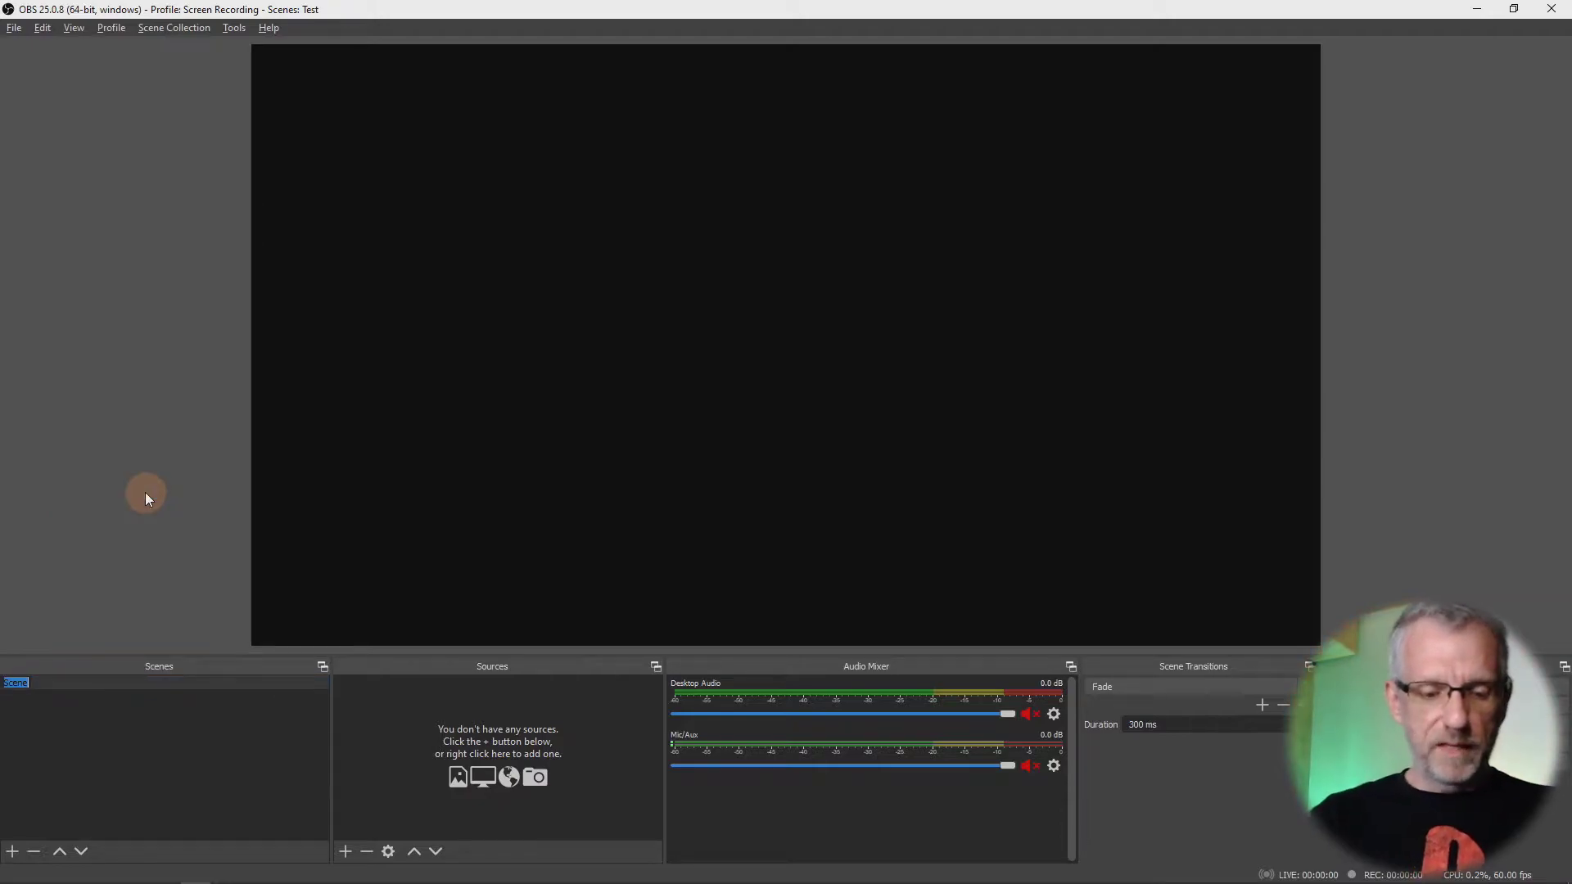
type("Wide Shot")
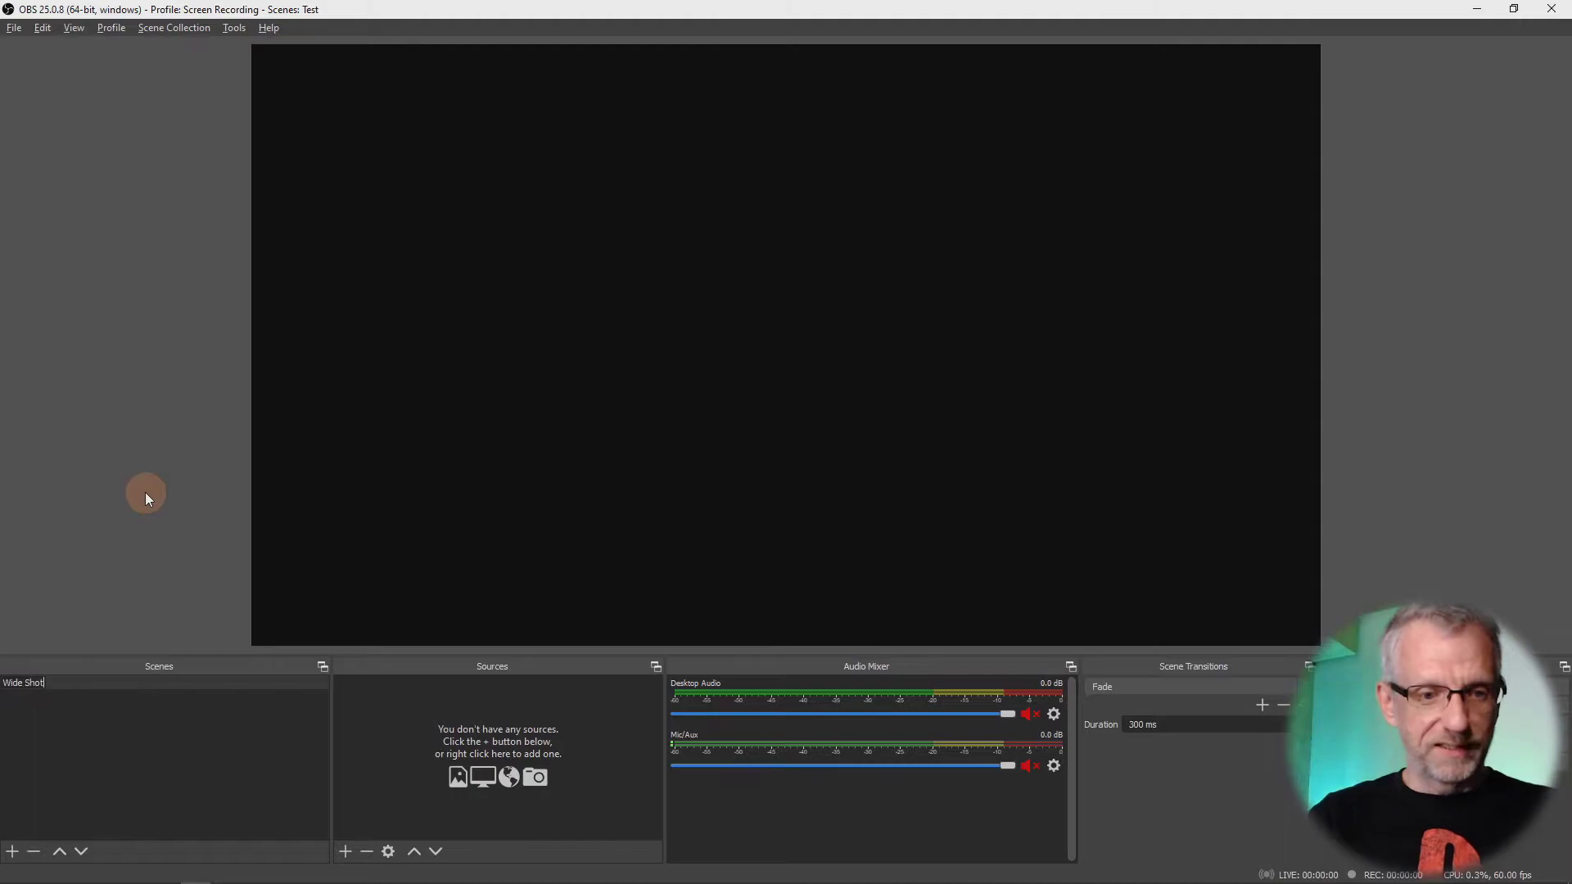
key("Return")
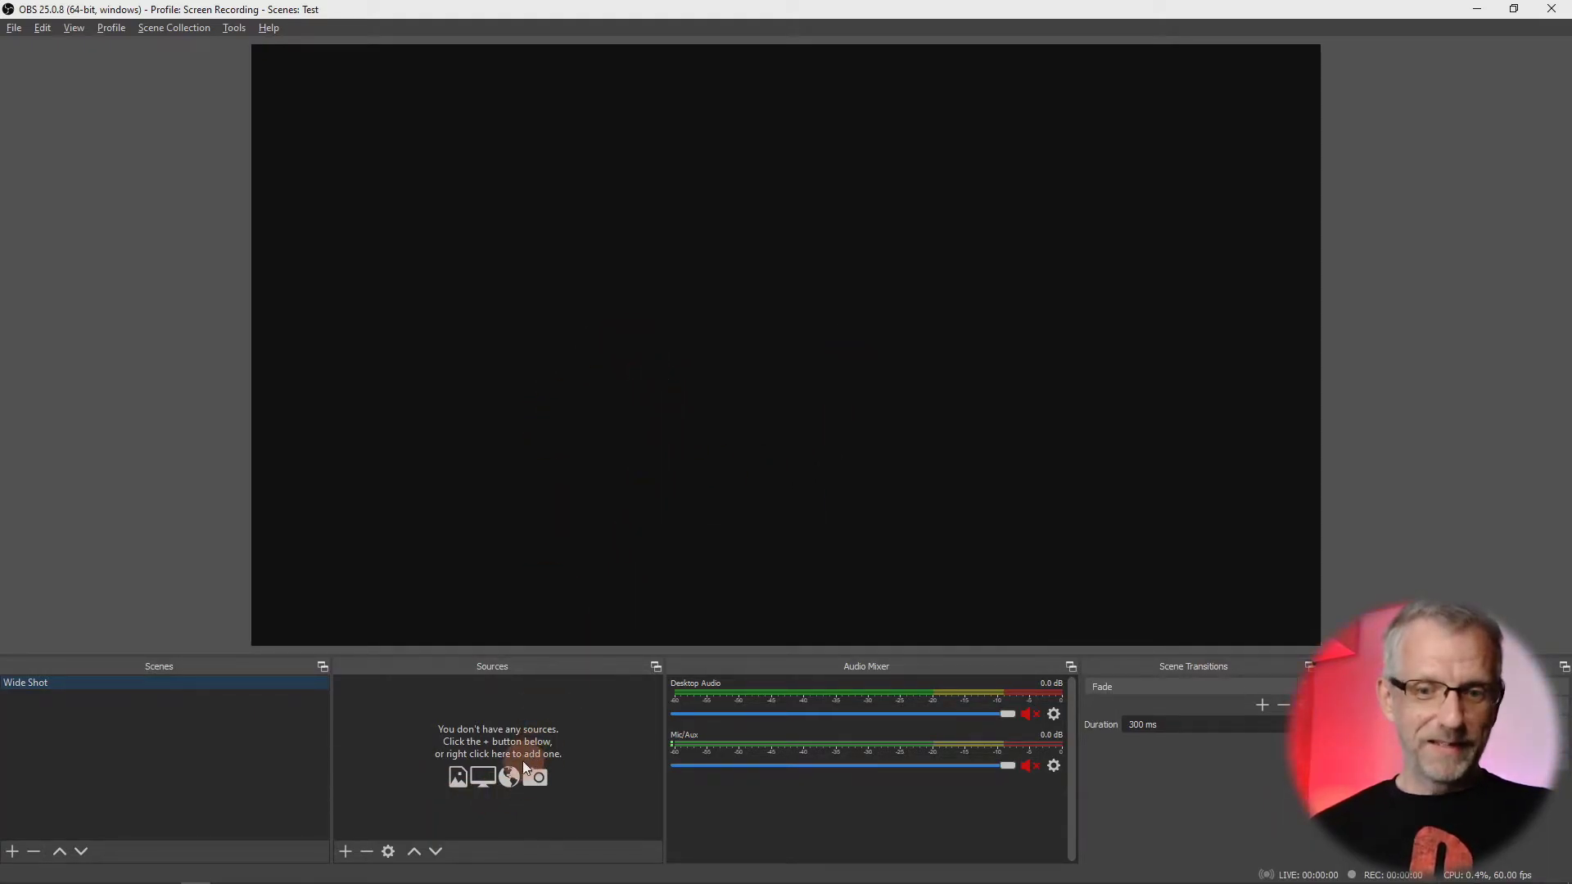
- Disable the preview area and enable it again
left_click(1442, 725)
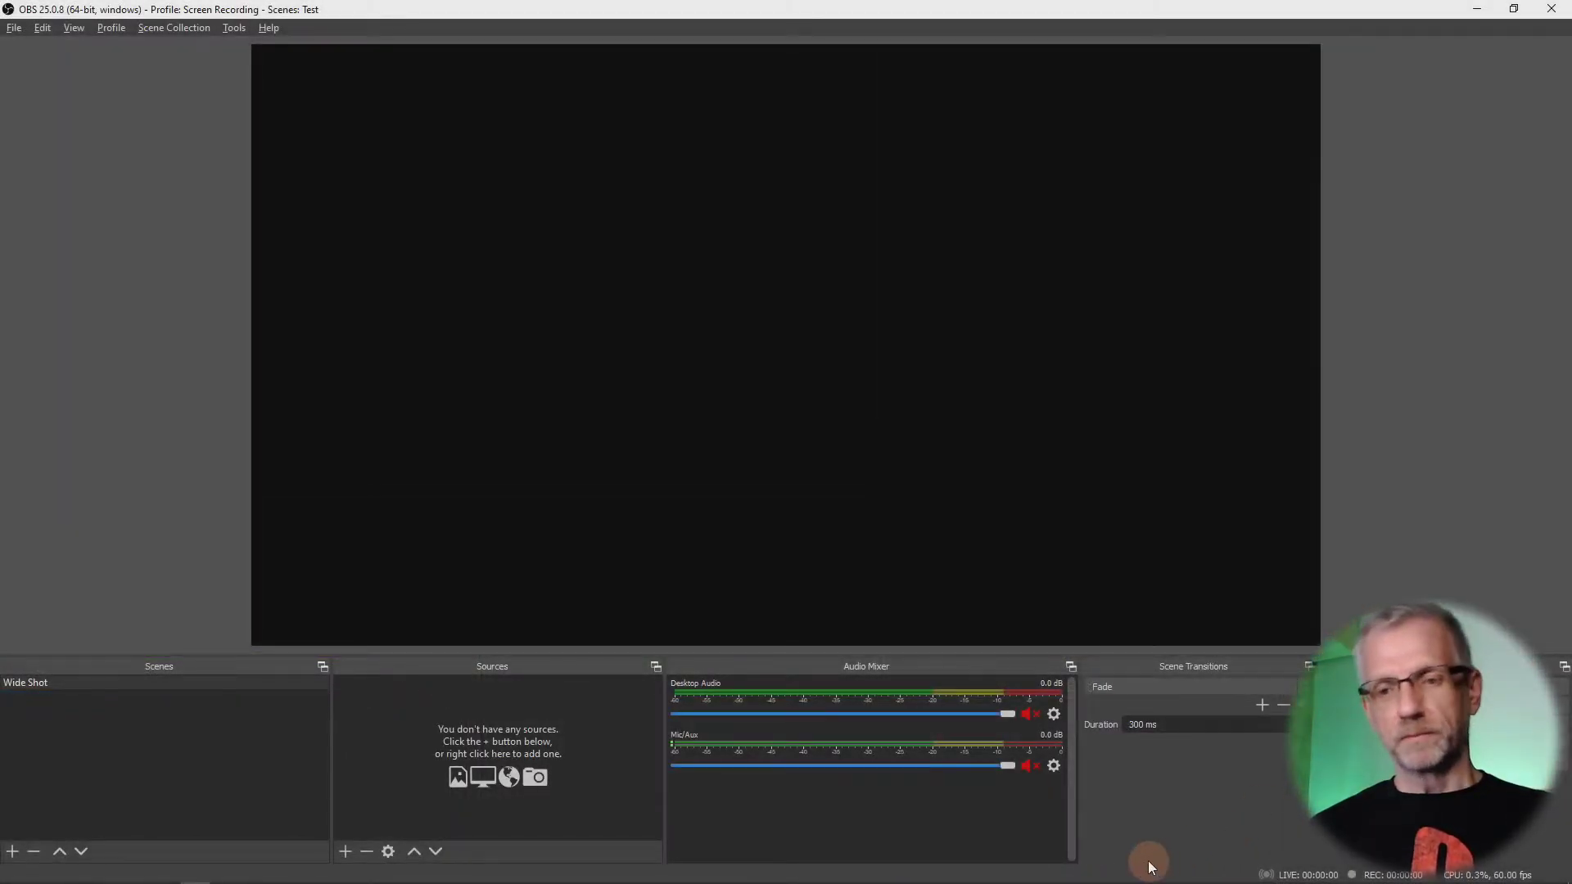
right_click(801, 307)
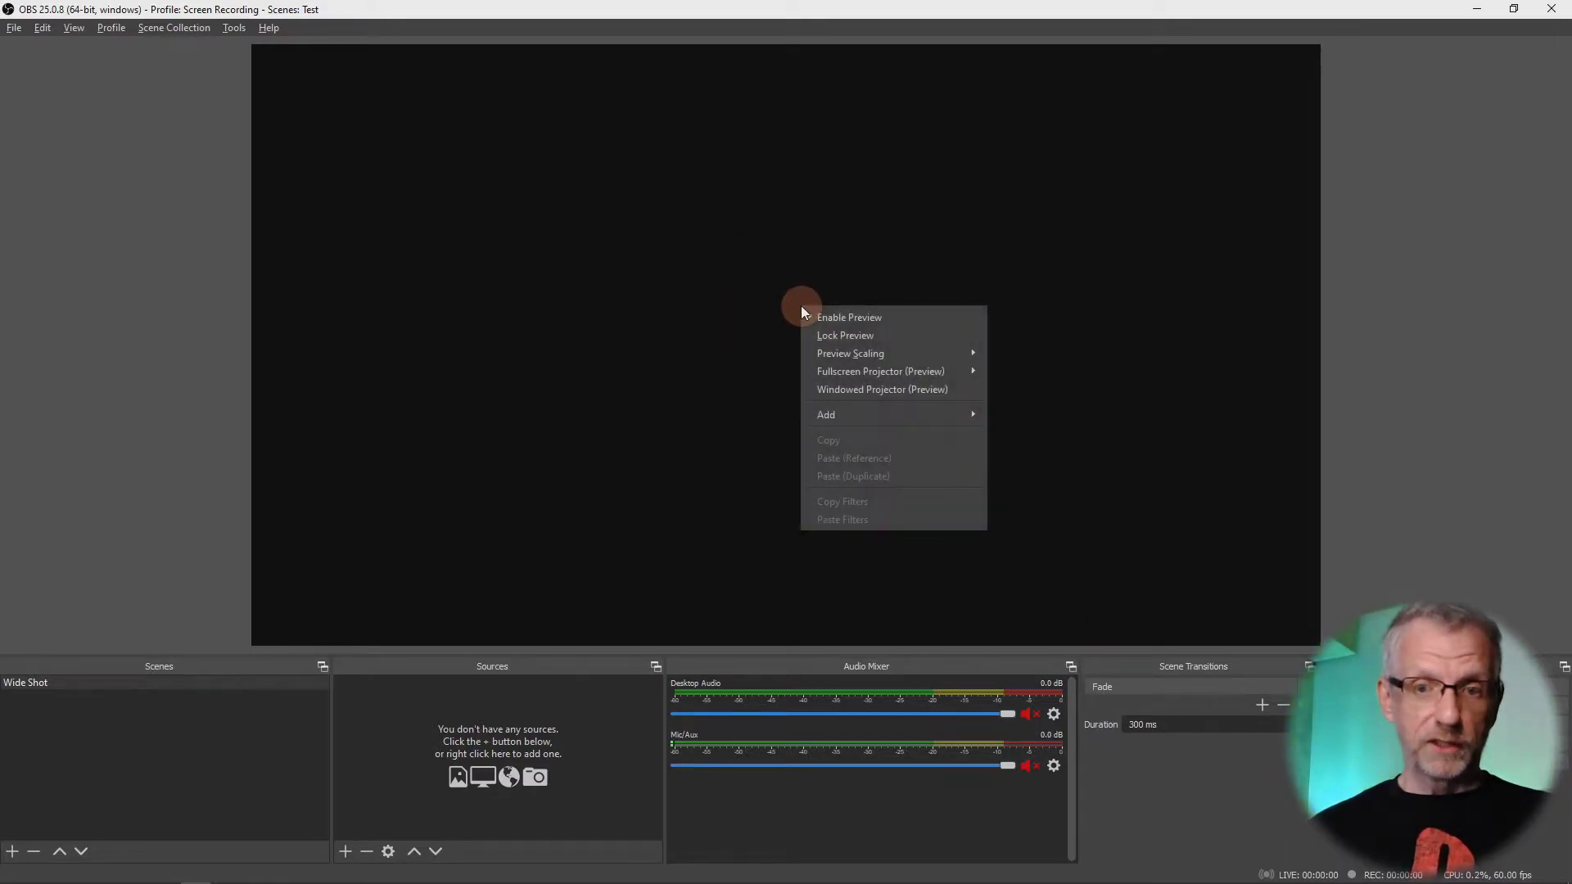
left_click(850, 312)
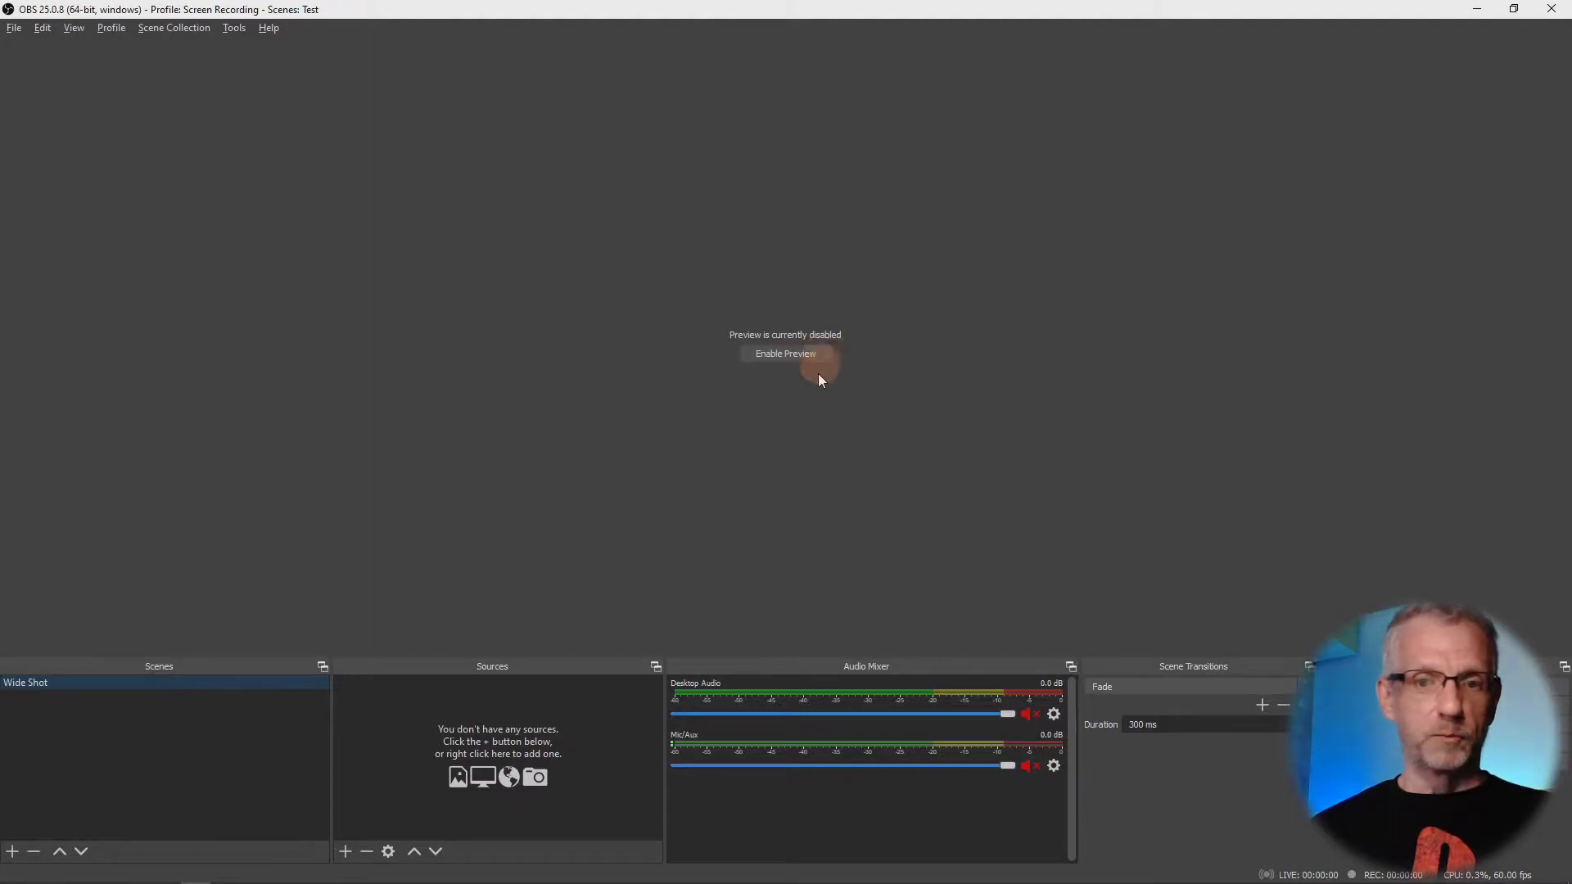
left_click(801, 357)
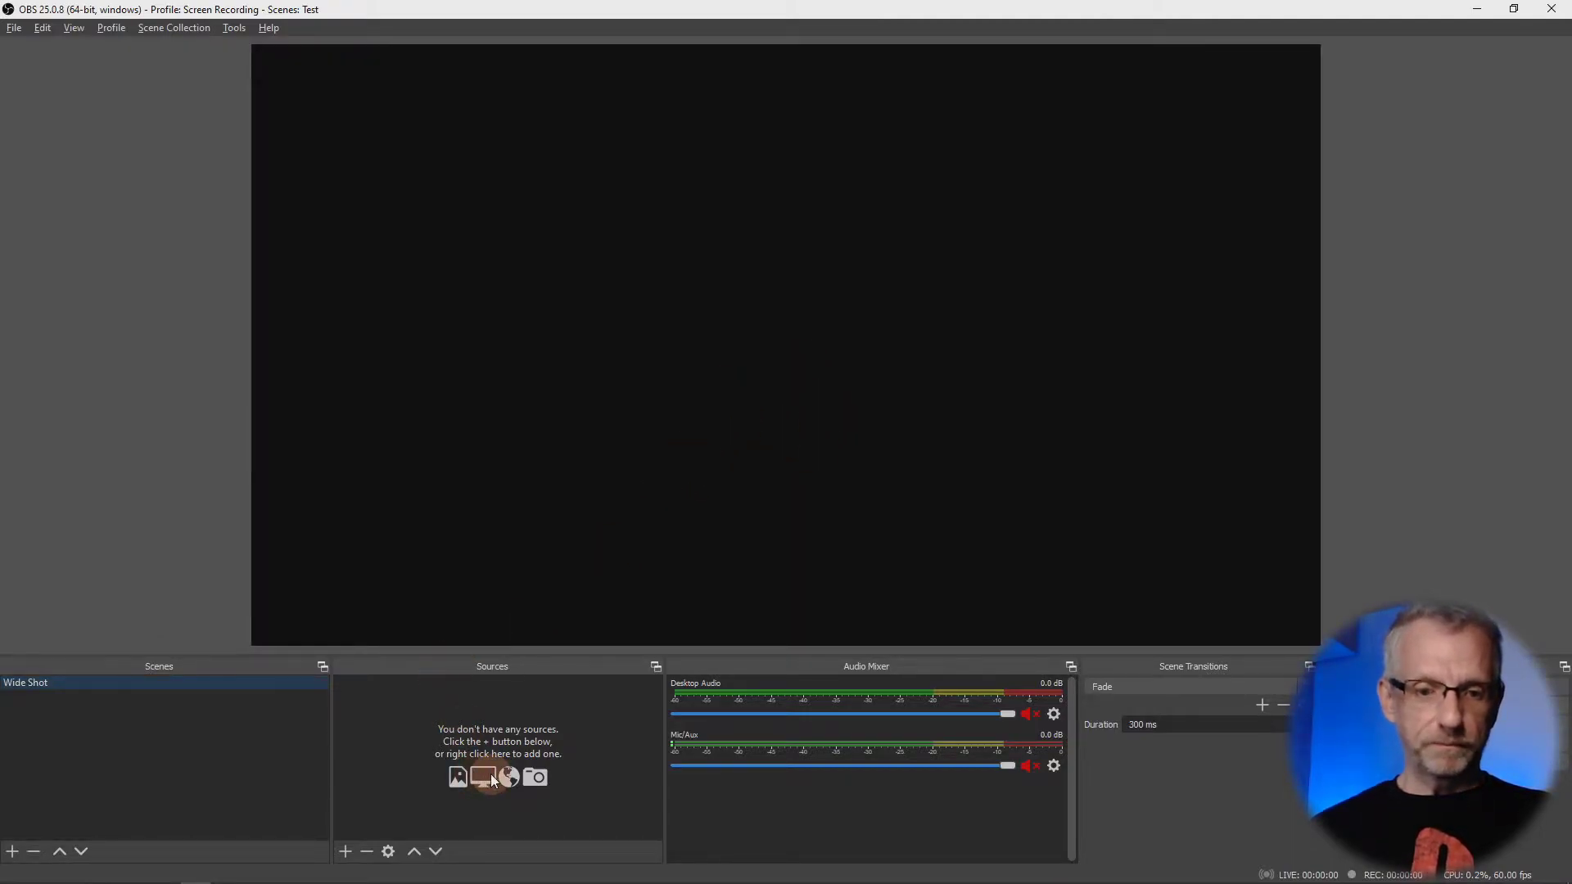
- Add a new Display Capture source for Display 1 with cursor capture on to the Wide Shot scene
left_click(350, 852)
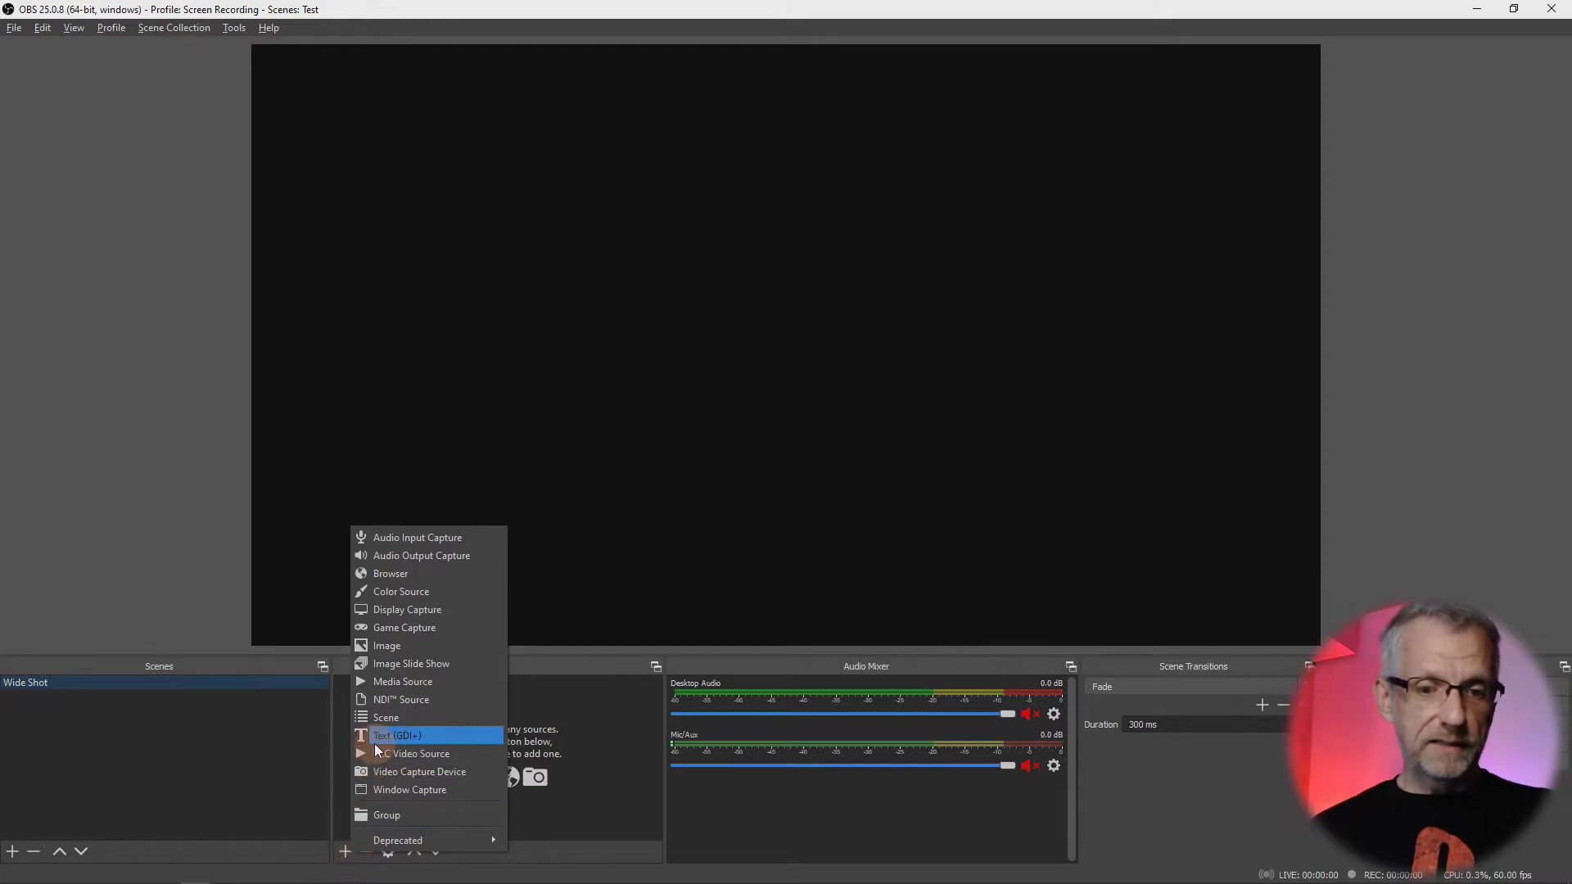
left_click(468, 613)
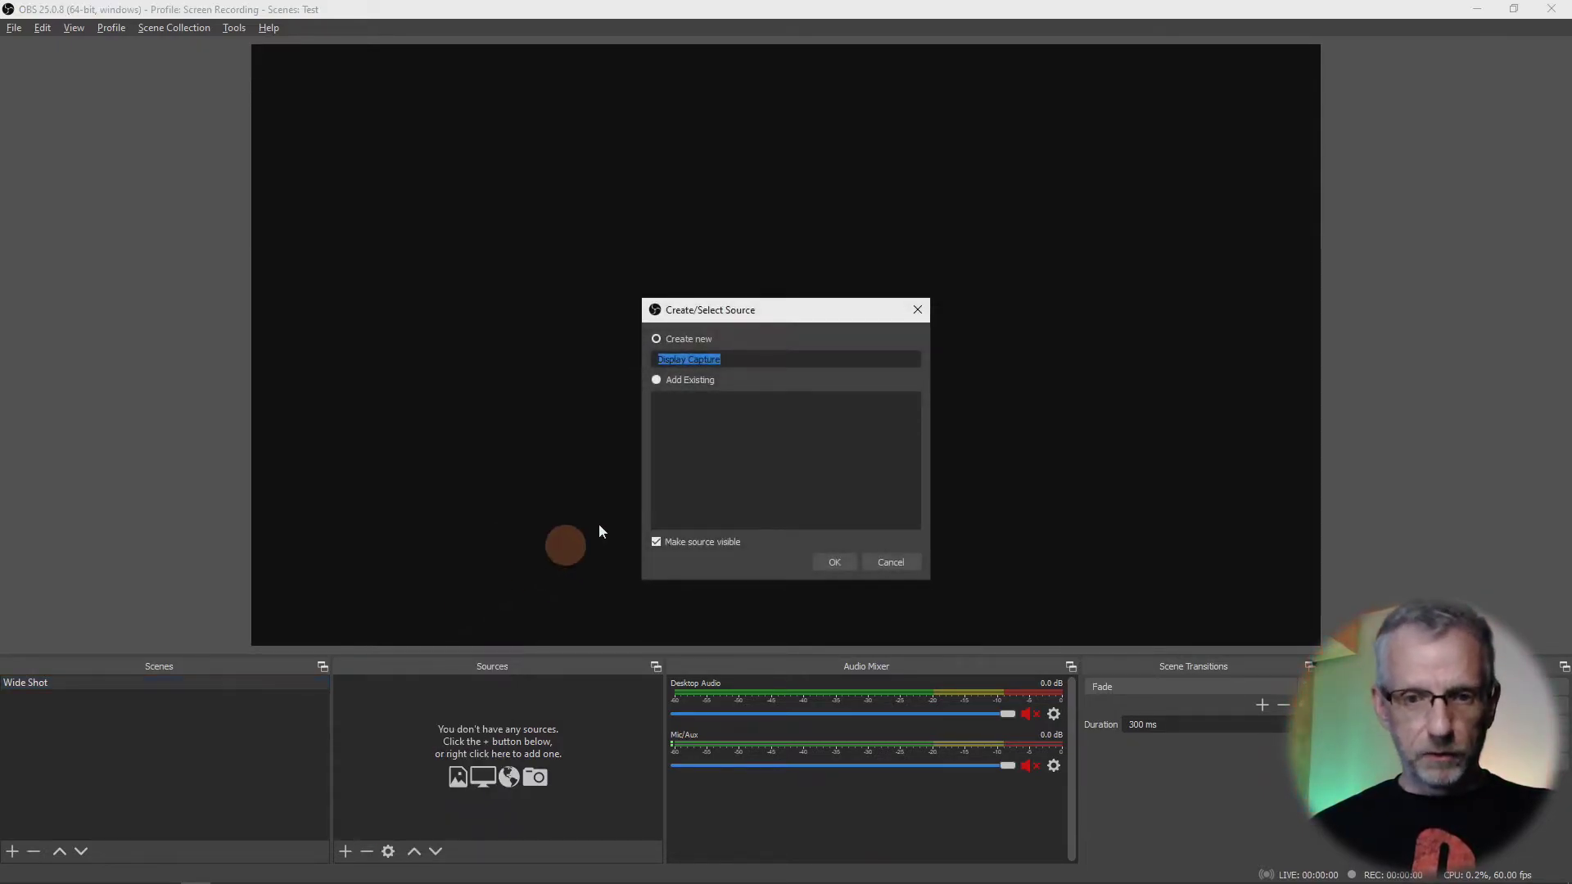
left_click(828, 561)
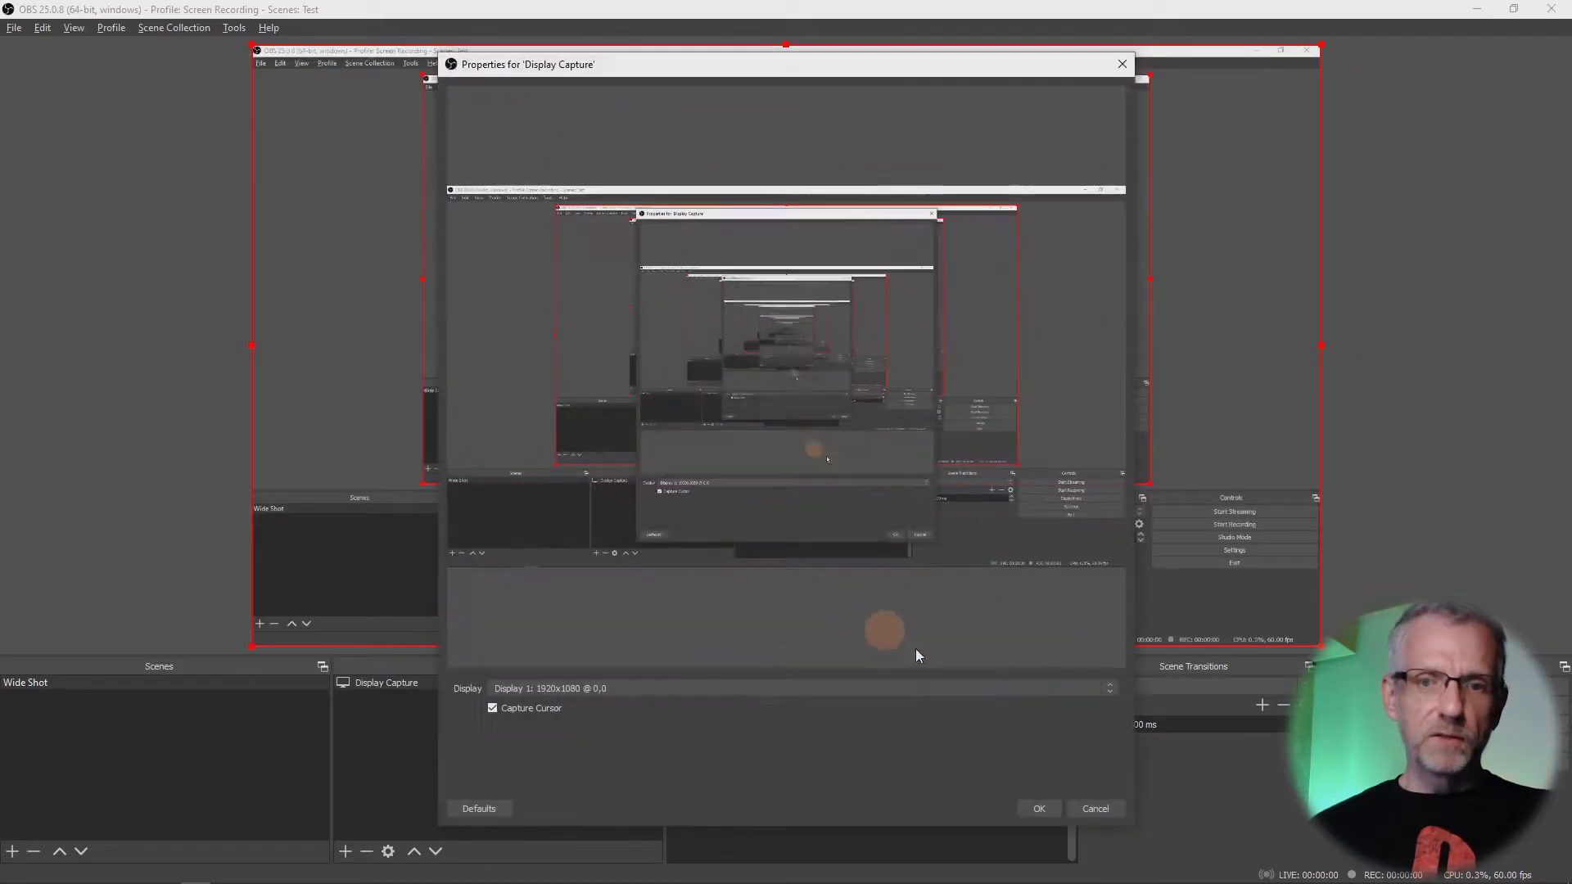
left_click(1046, 808)
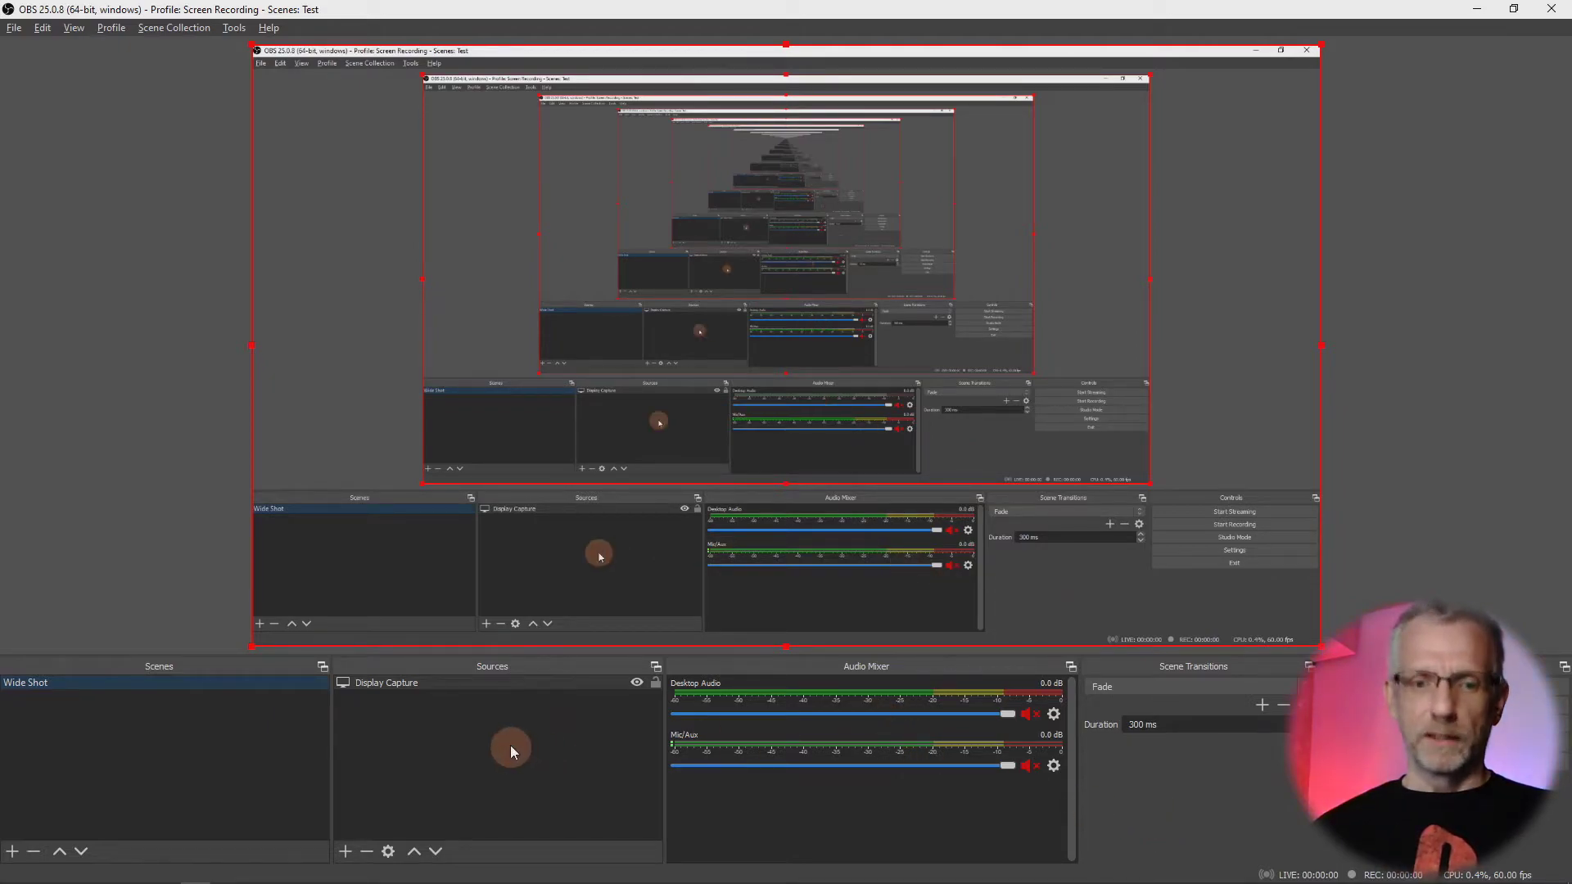
- Remove the Display Capture source from the Wide Shot scene
left_click(481, 686)
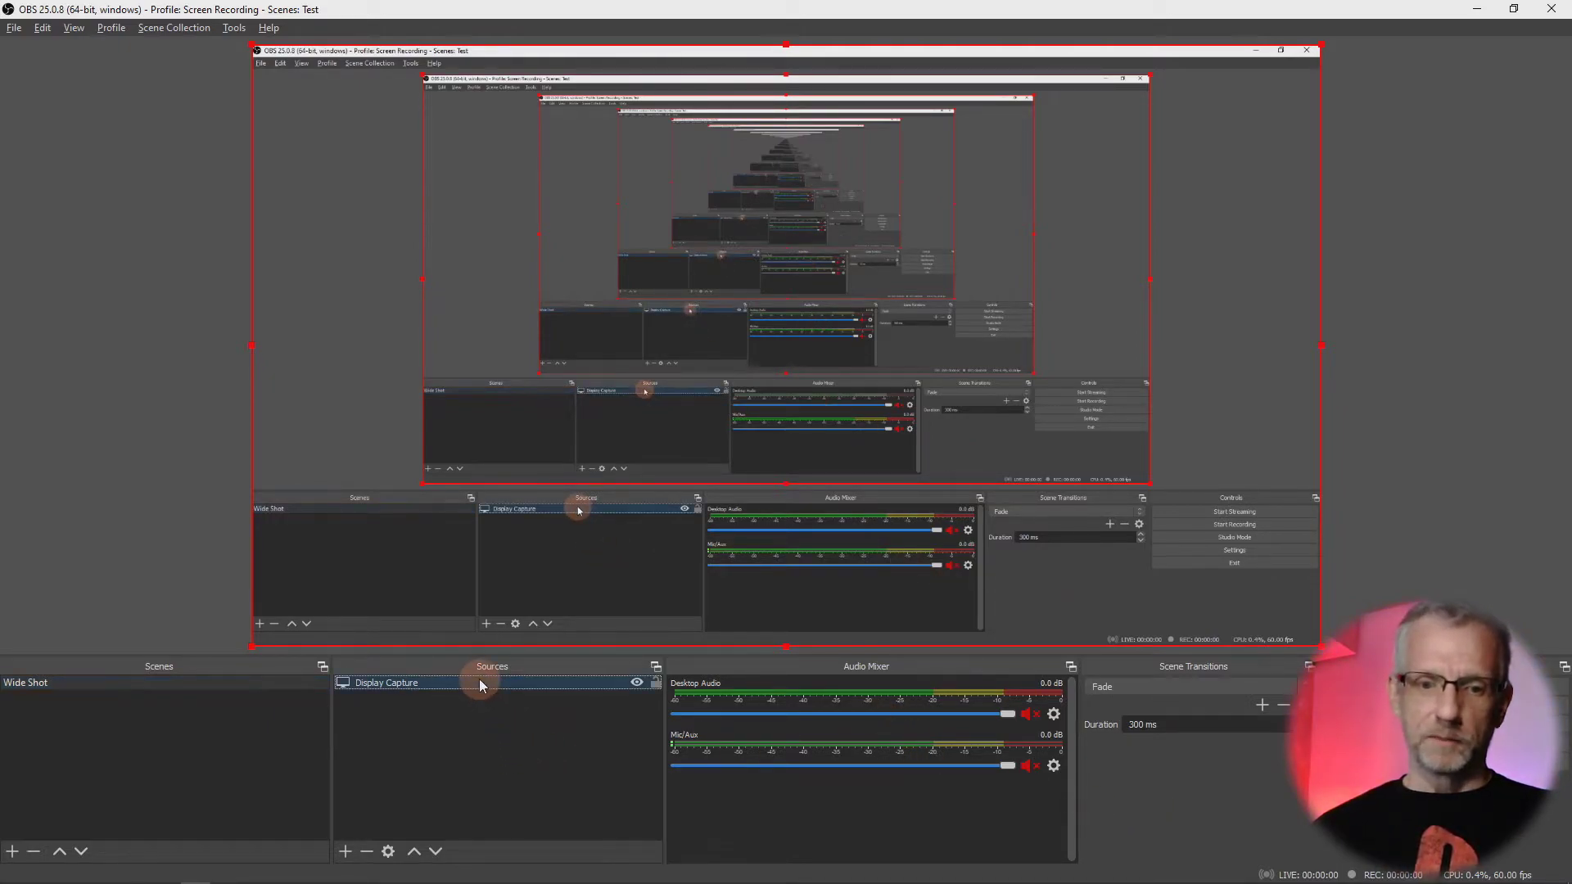
left_click(368, 853)
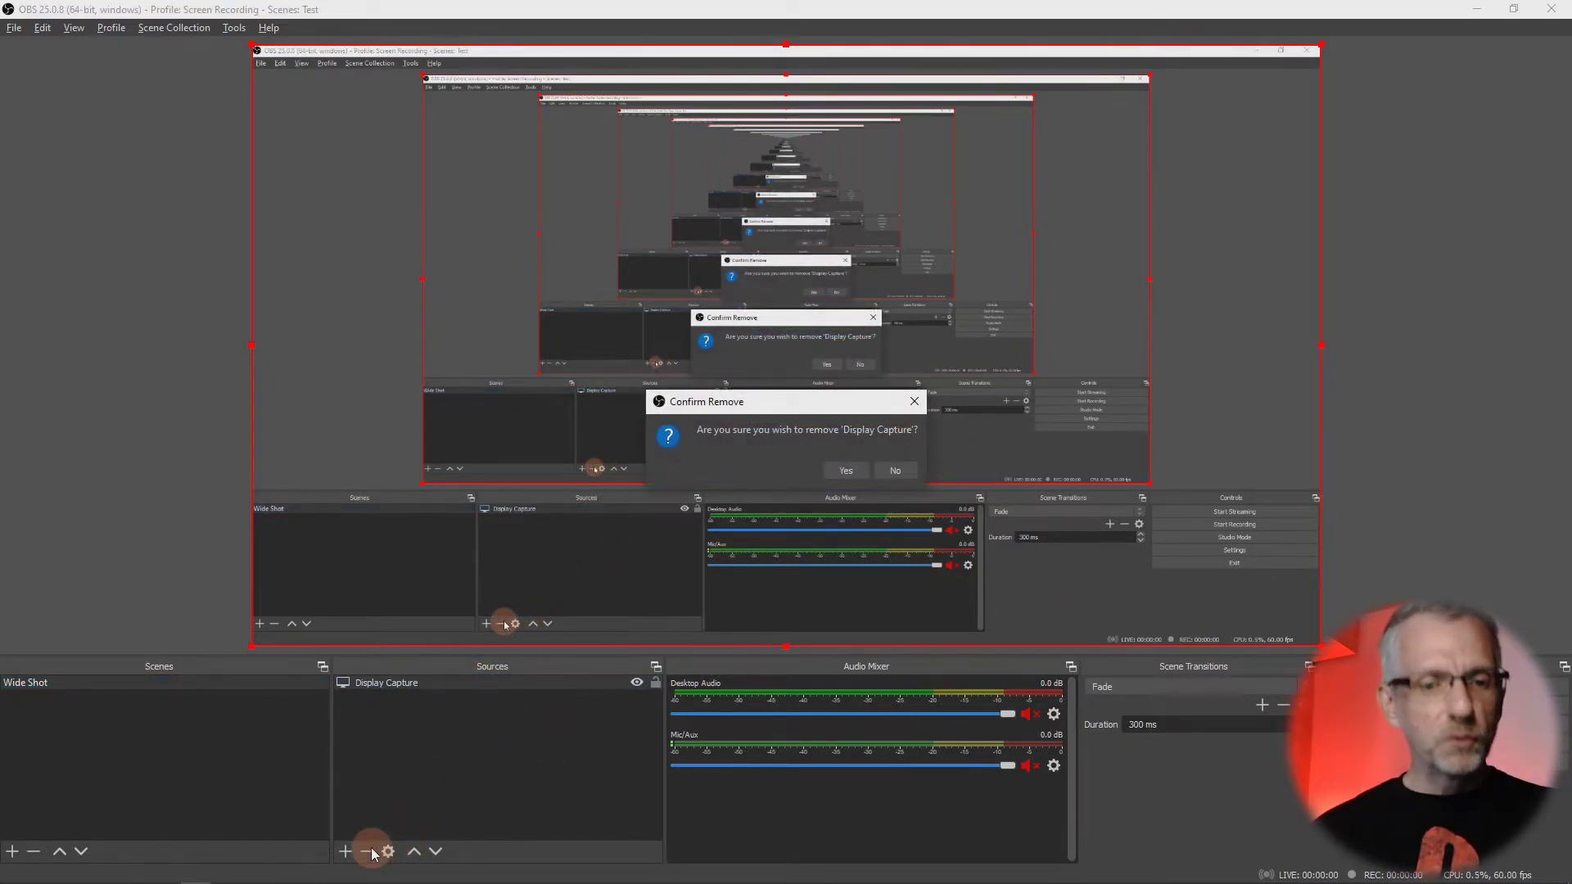
left_click(848, 470)
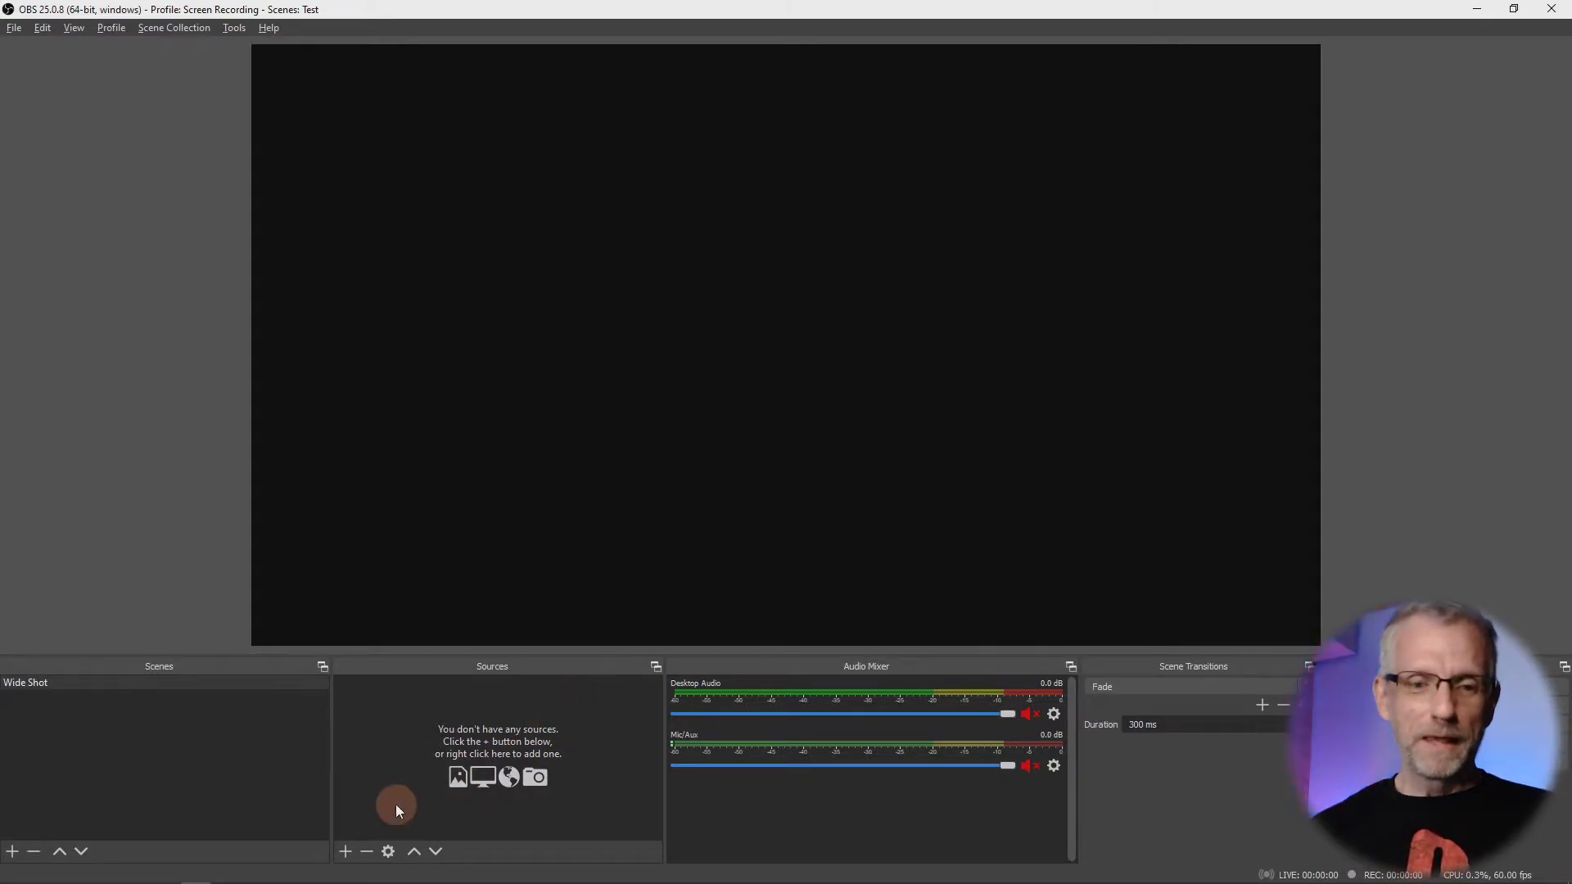
- Add a Media Source named Loop with looping enabled and restarting playback when the source becomes active turned off
left_click(345, 853)
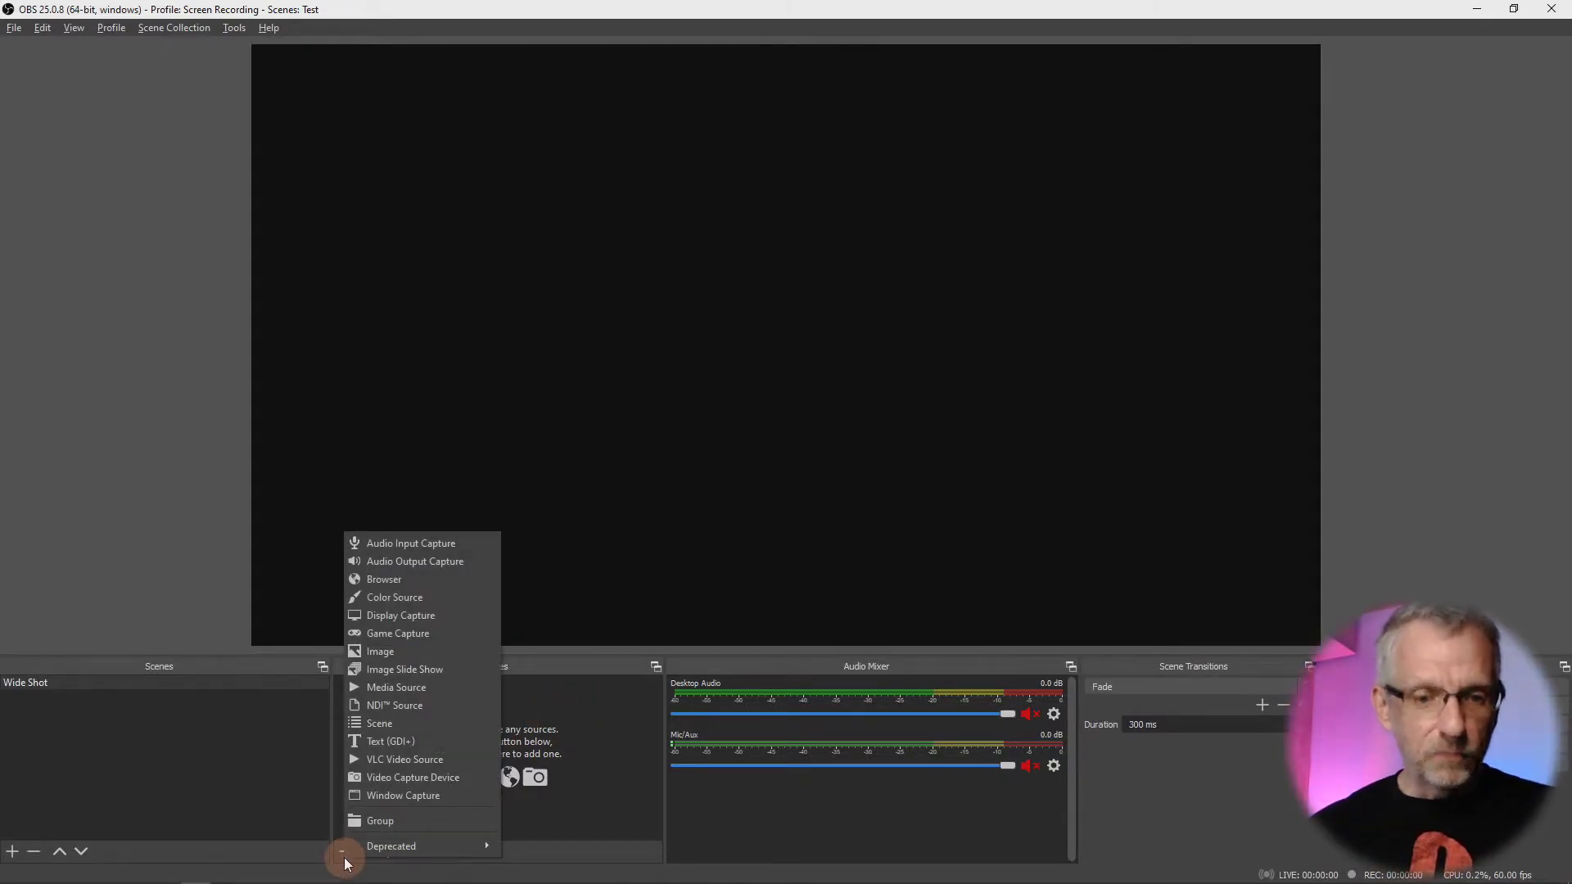
left_click(457, 688)
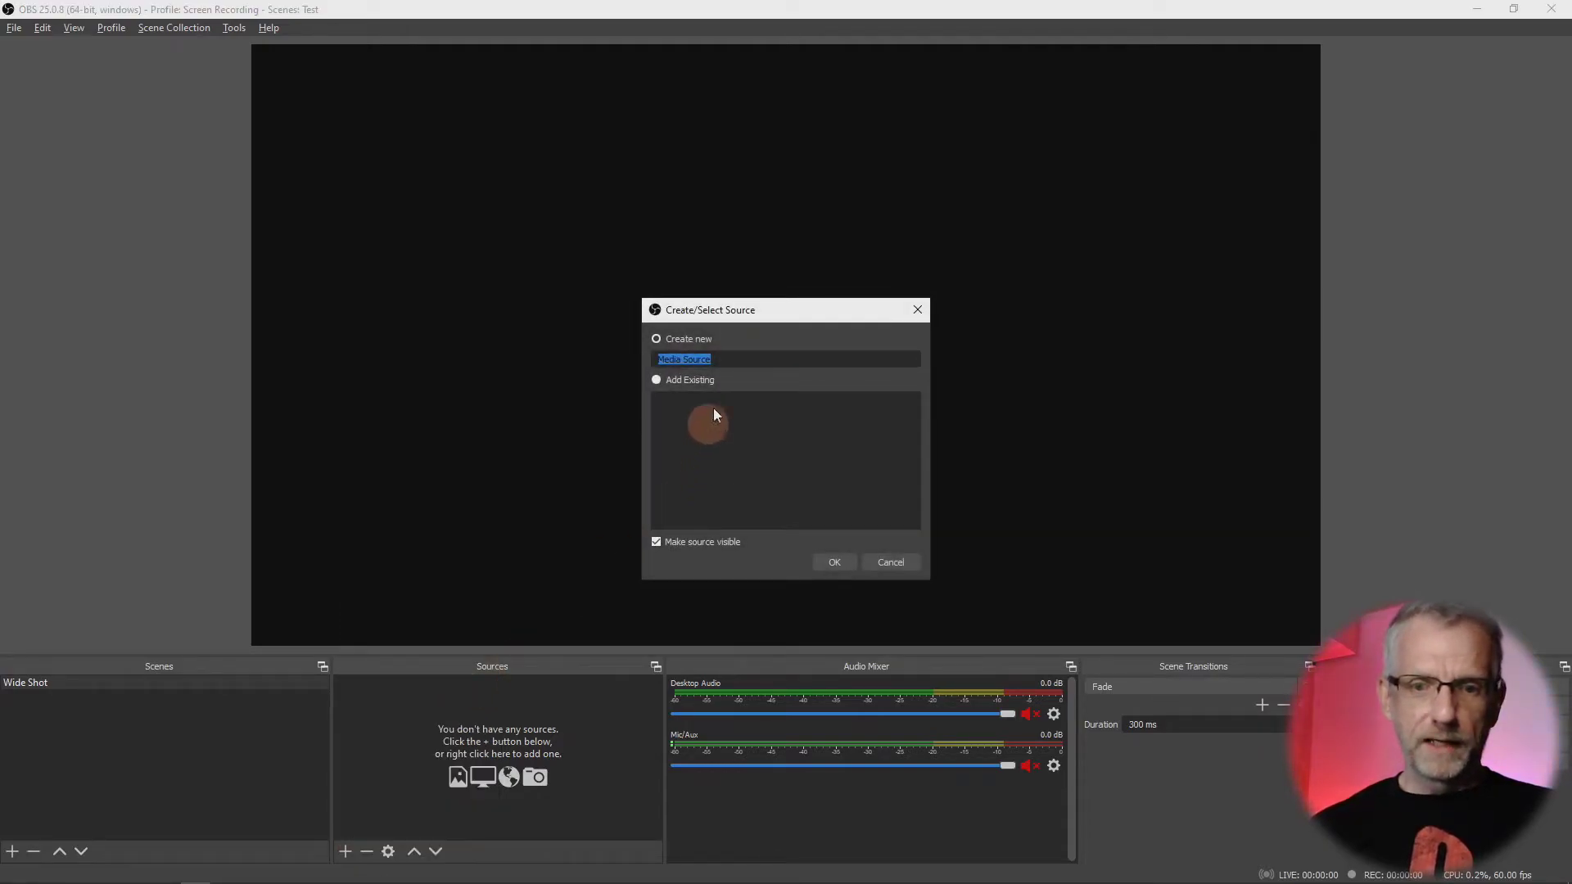
type("Loop")
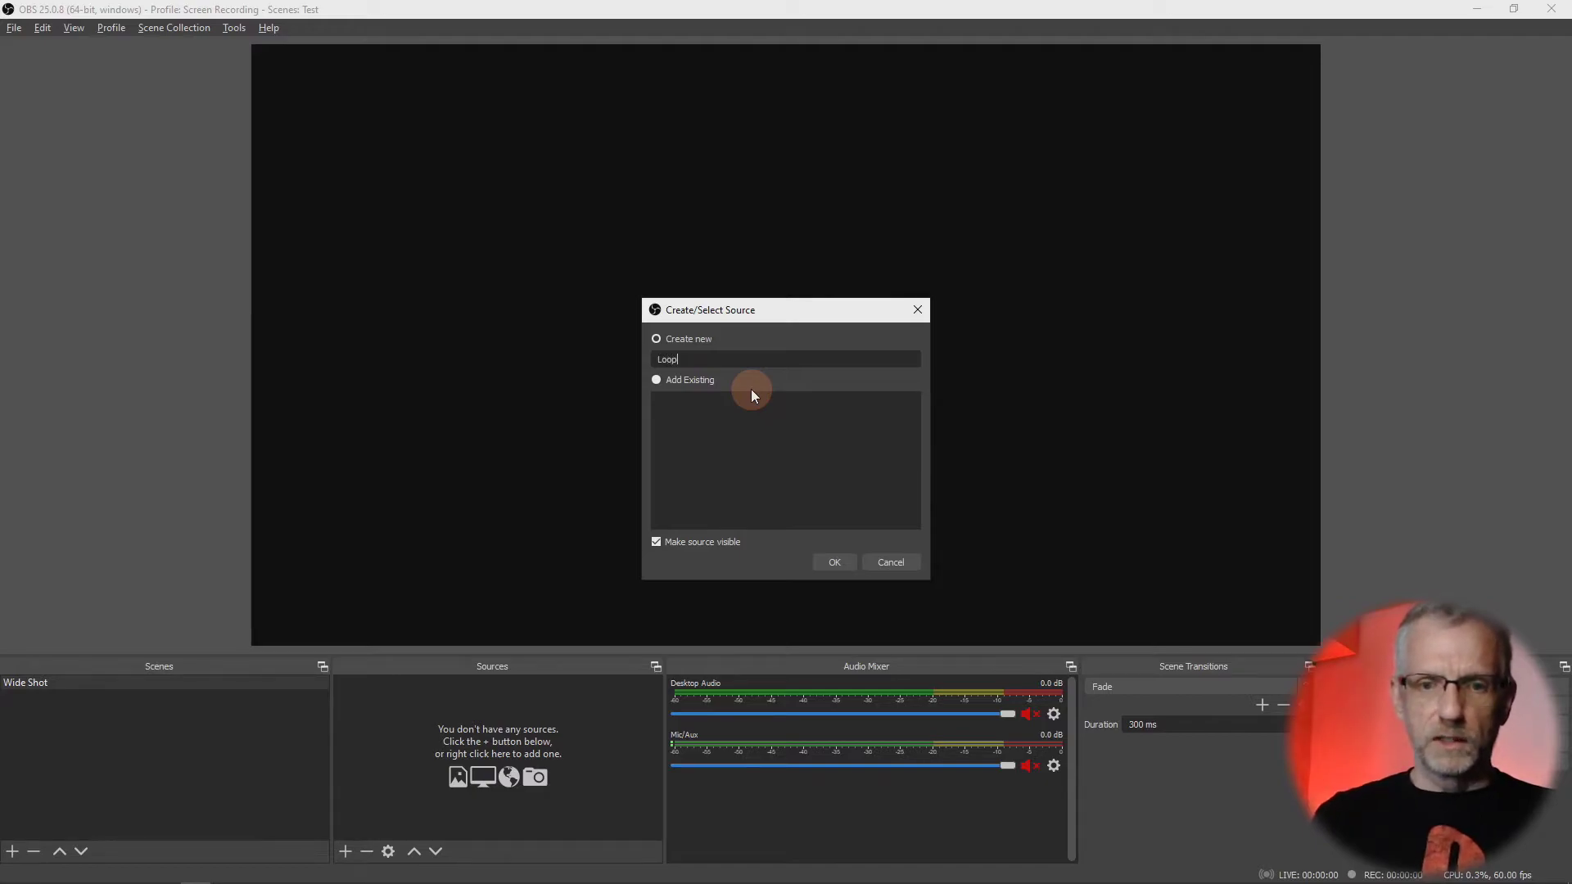
left_click(836, 562)
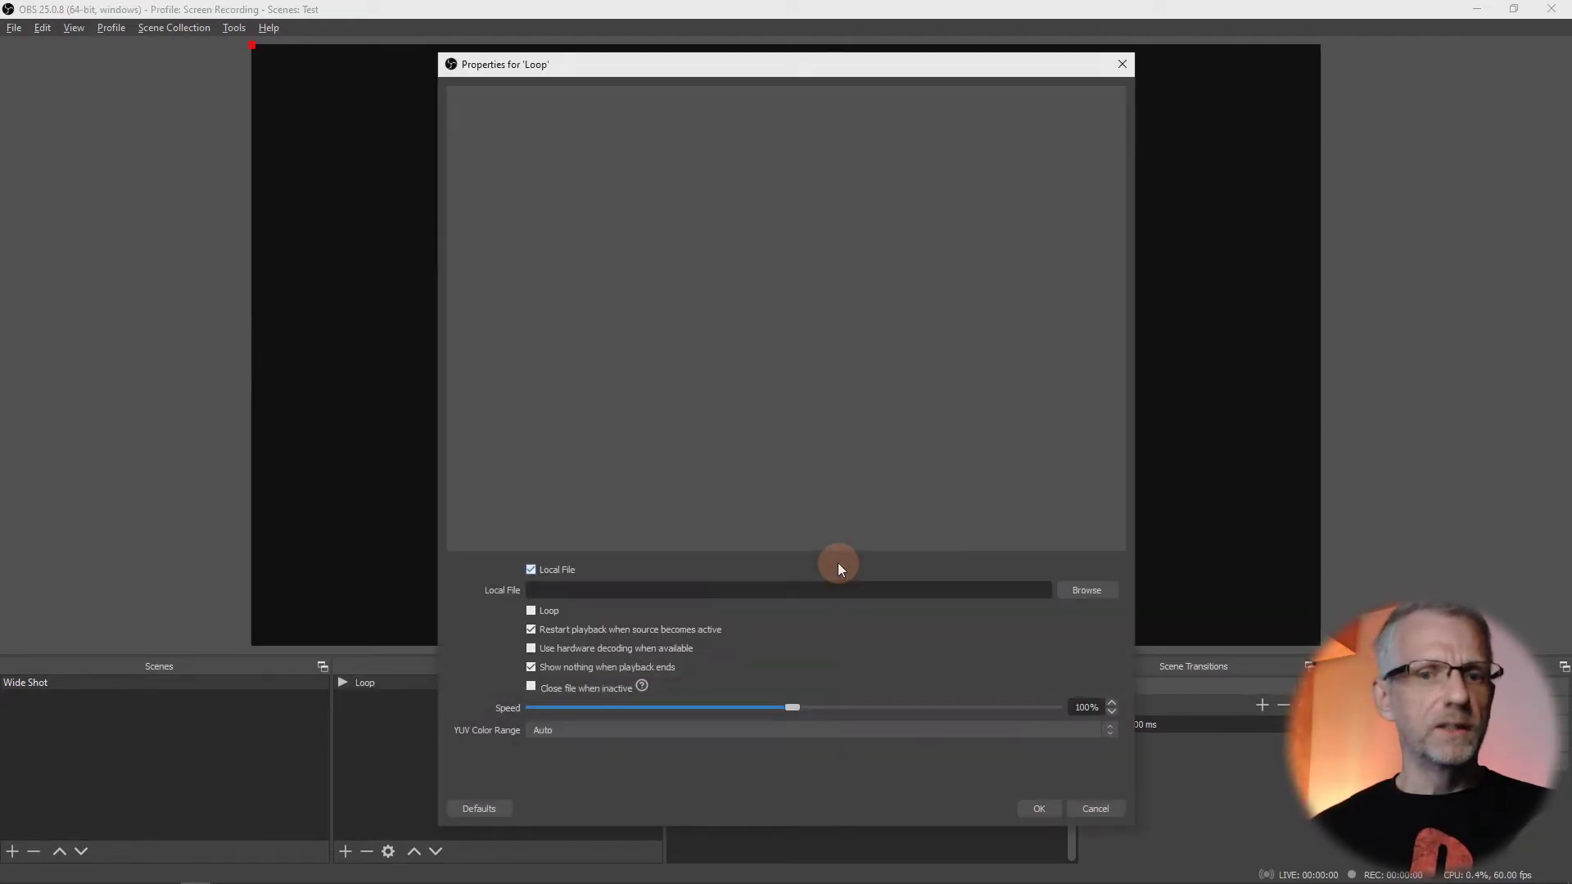
left_click(533, 610)
left_click(532, 630)
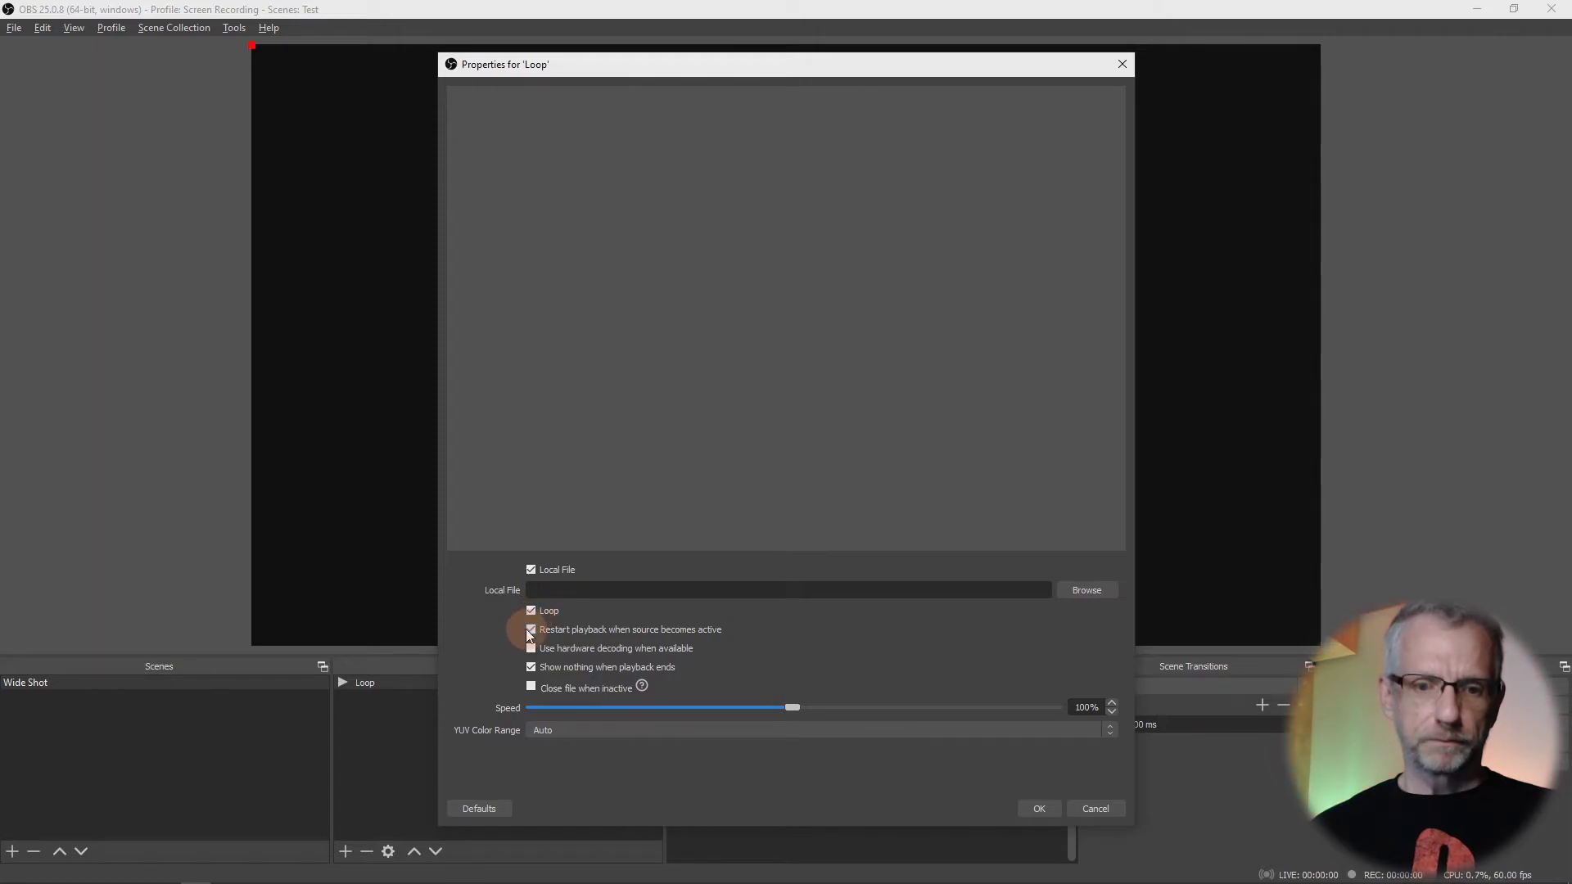
- Load Jays Farm at Night.mp4 from the Videos folder as the Loop source's local file and accept the source properties
left_click(1076, 588)
scroll(843, 350, "down", 6)
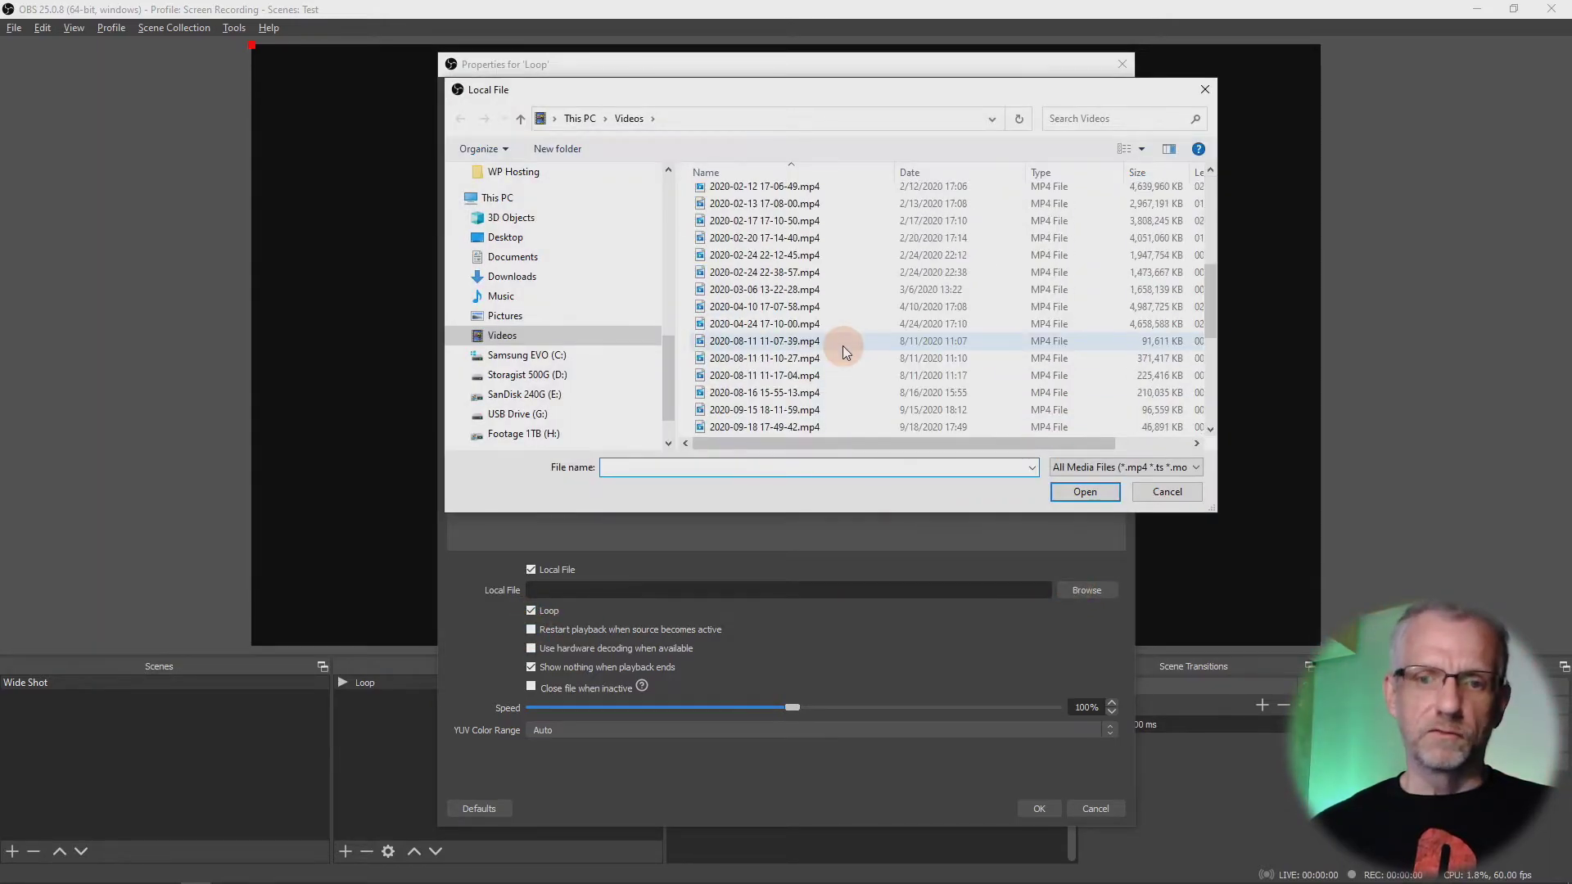
left_click(799, 343)
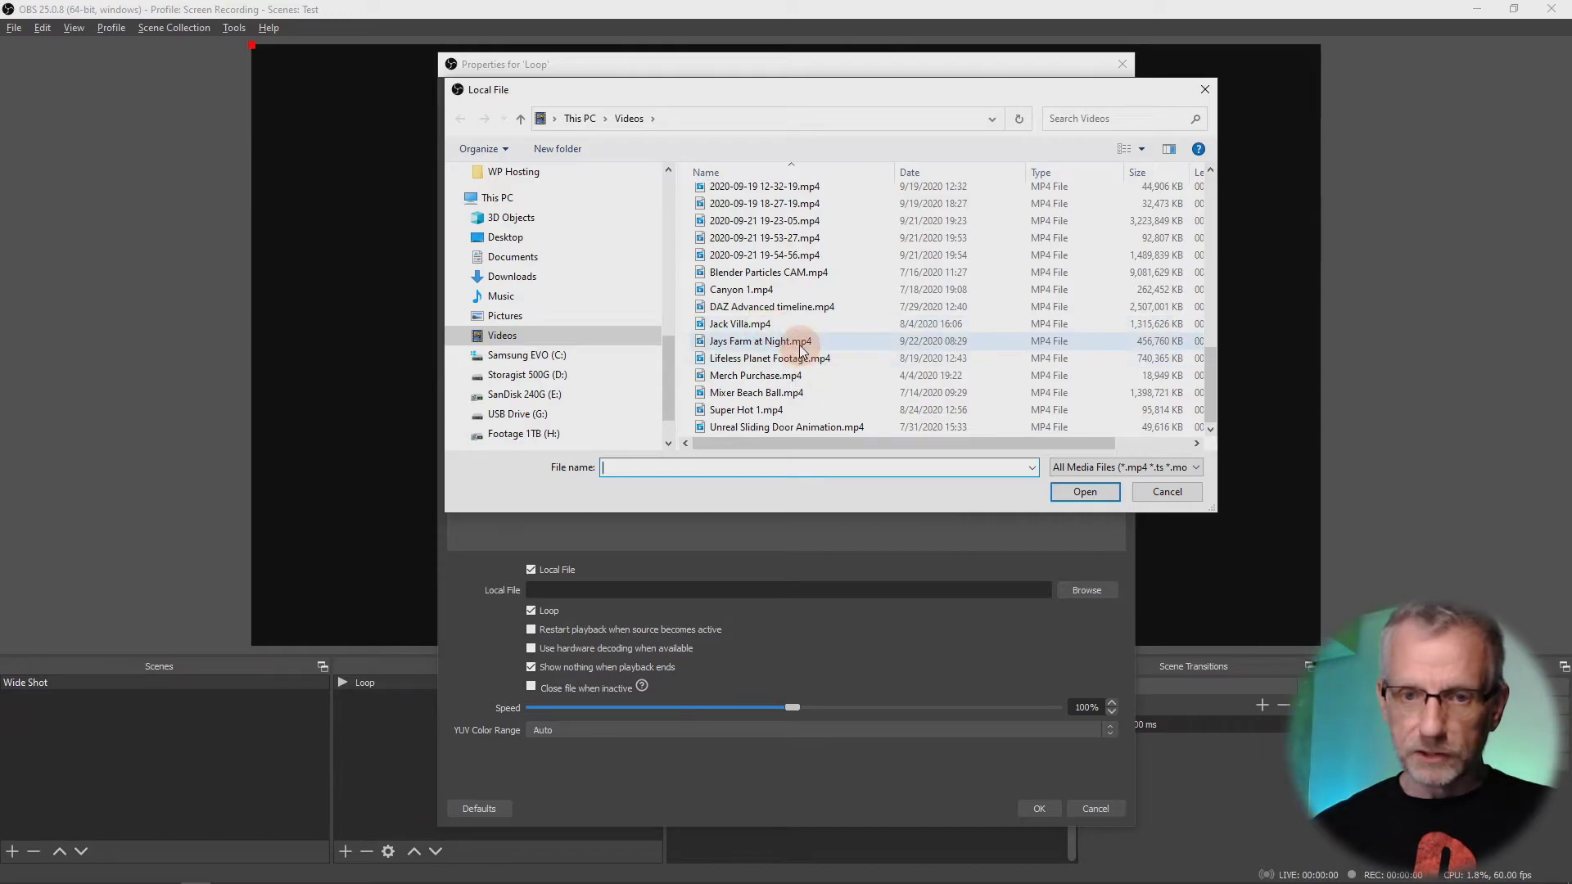
left_click(1076, 492)
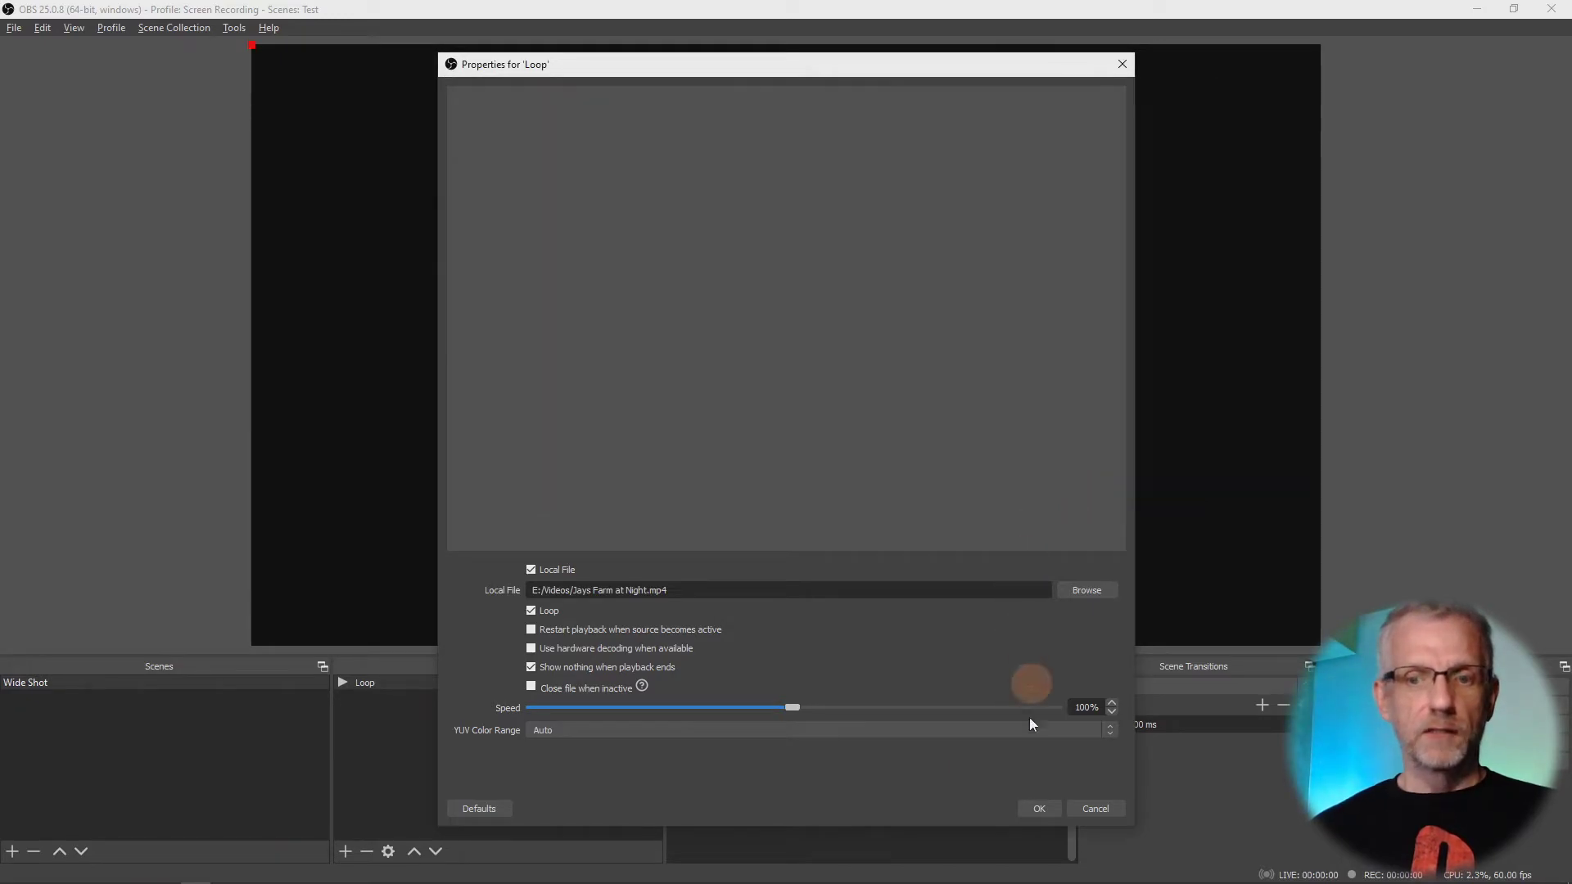
left_click(1039, 808)
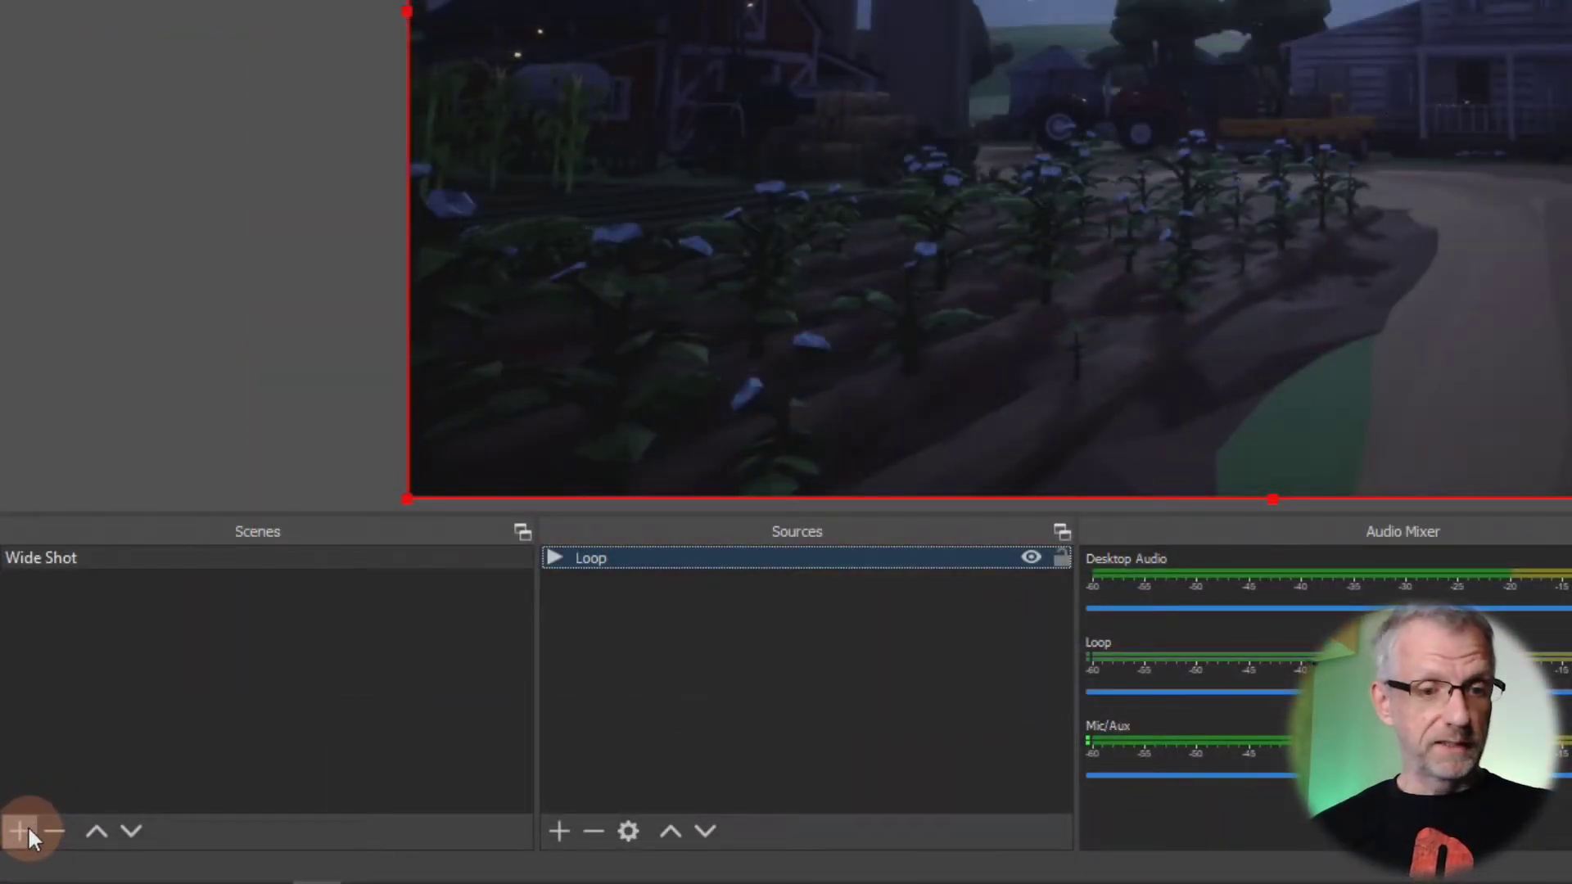
- Add a new scene named Top Left
left_click(28, 826)
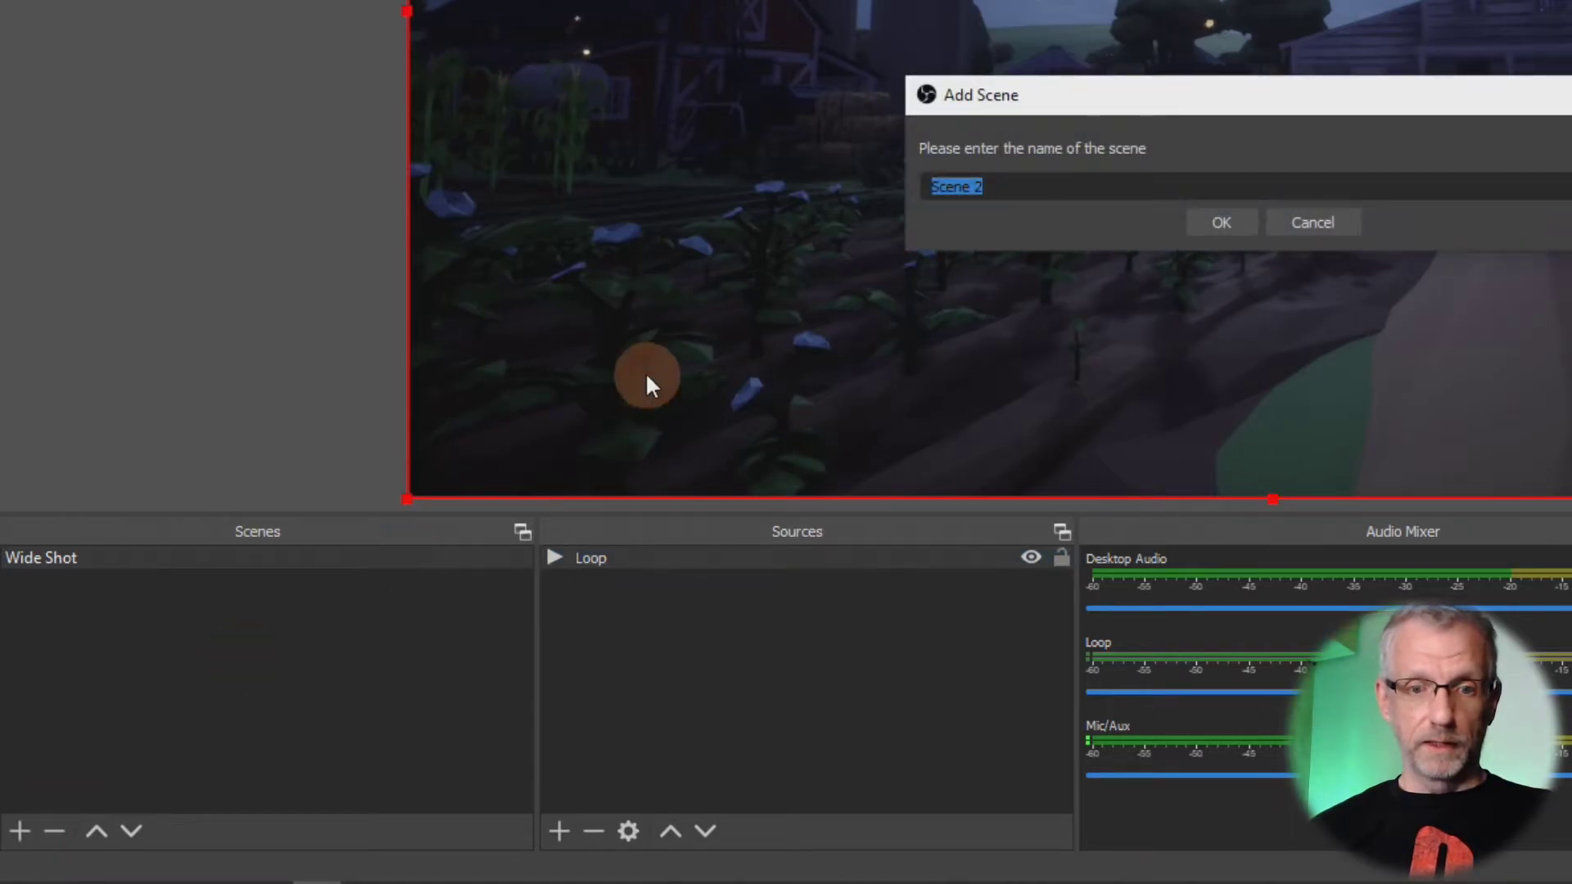
left_click_drag(1084, 108, 457, 307)
type("Top Left")
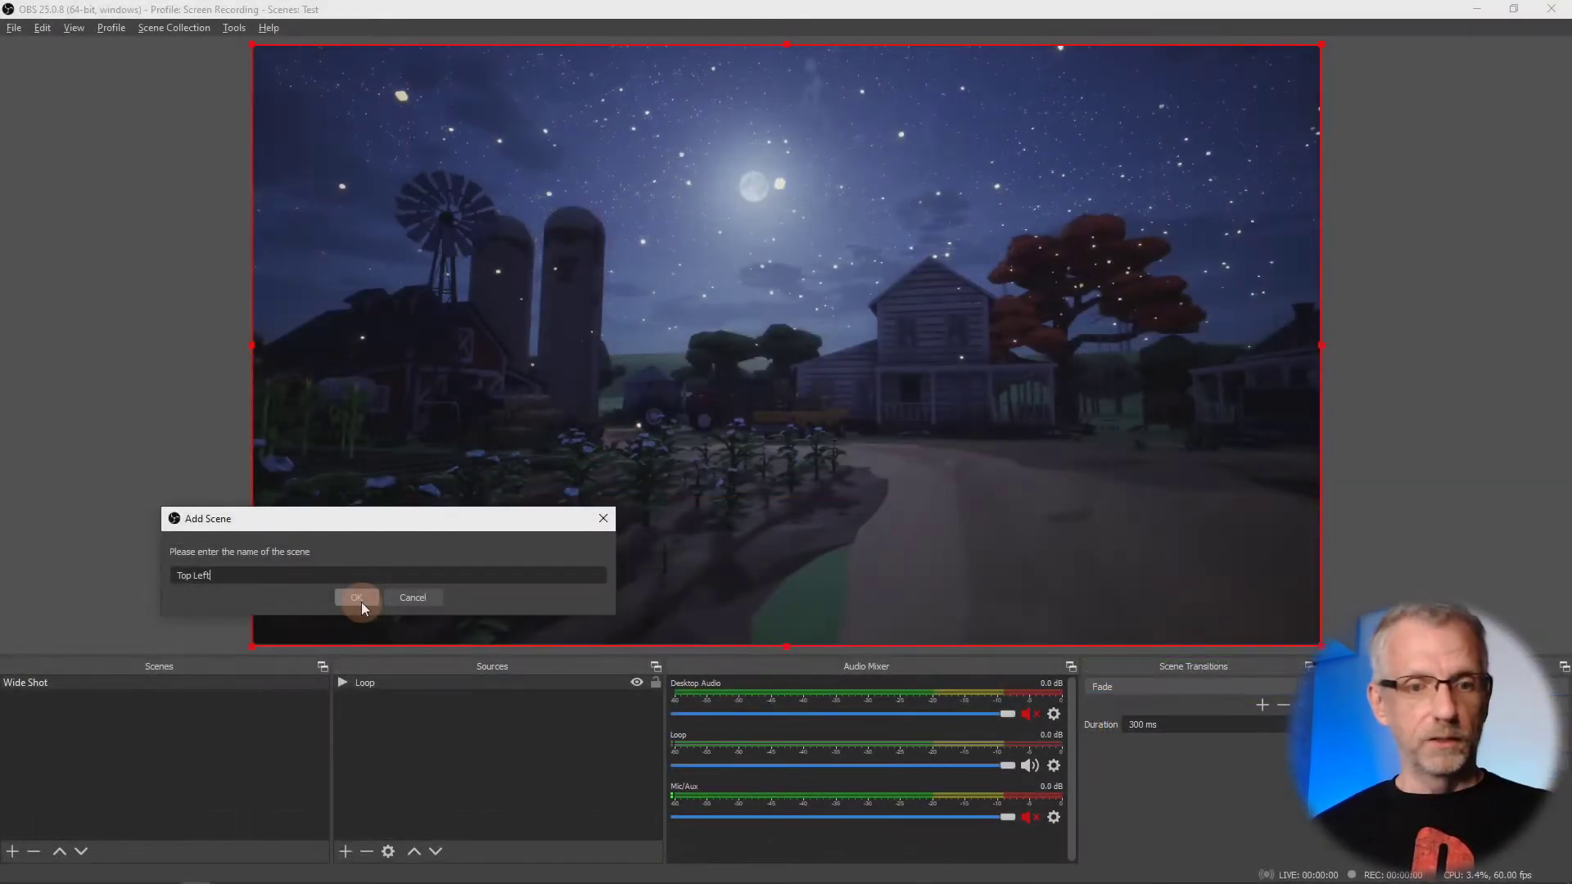
left_click(357, 598)
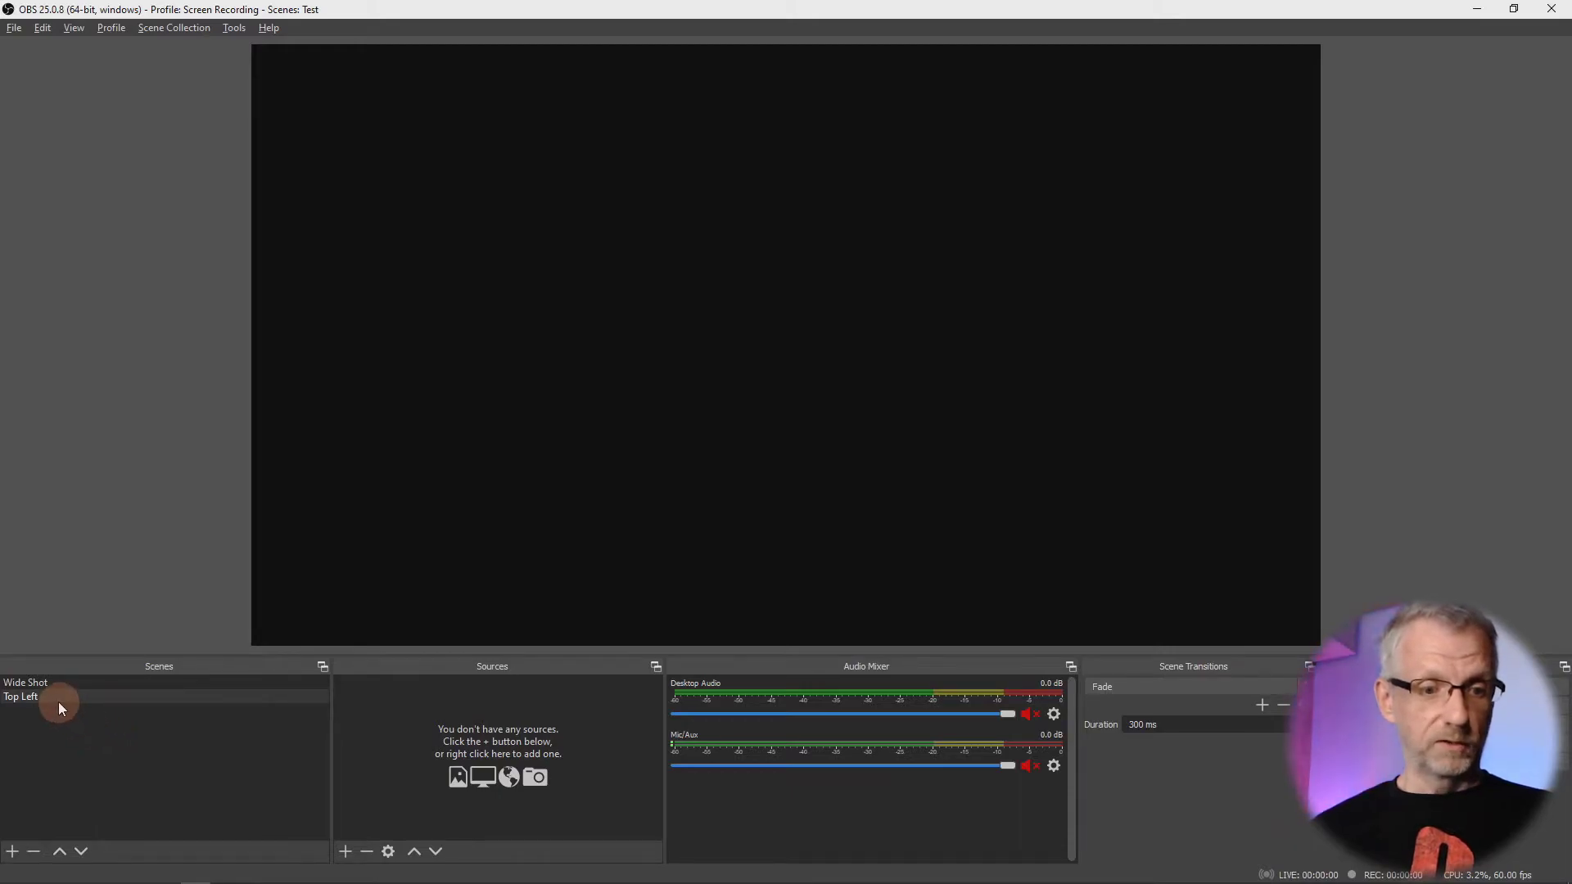
- Add the existing Wide Shot scene as a visible Scene source in the Top Left scene
key("ctrl+v")
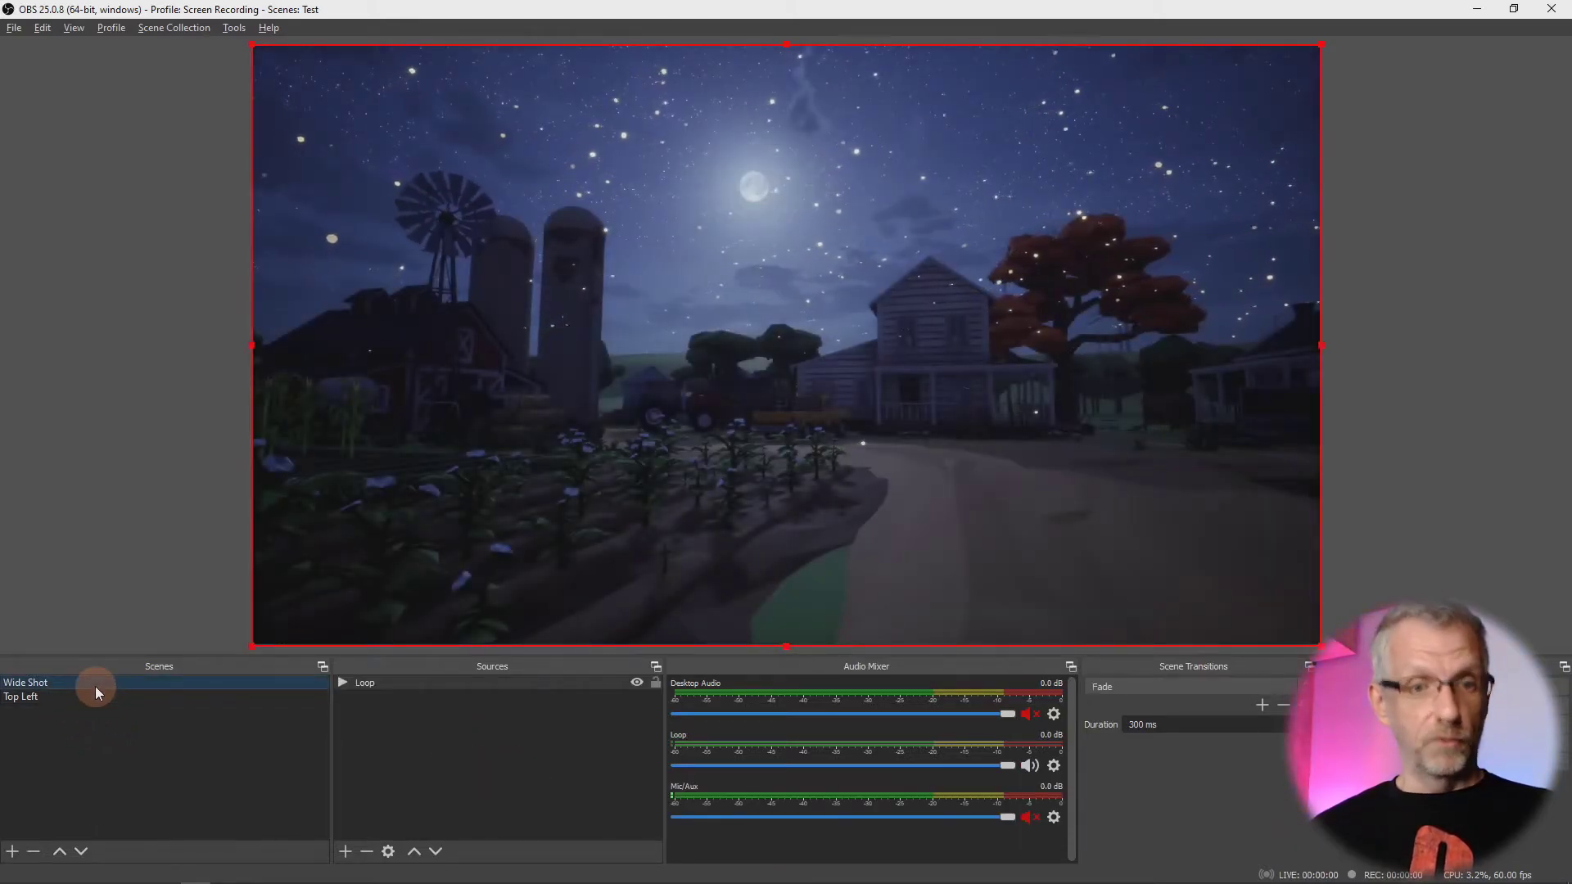
left_click(96, 700)
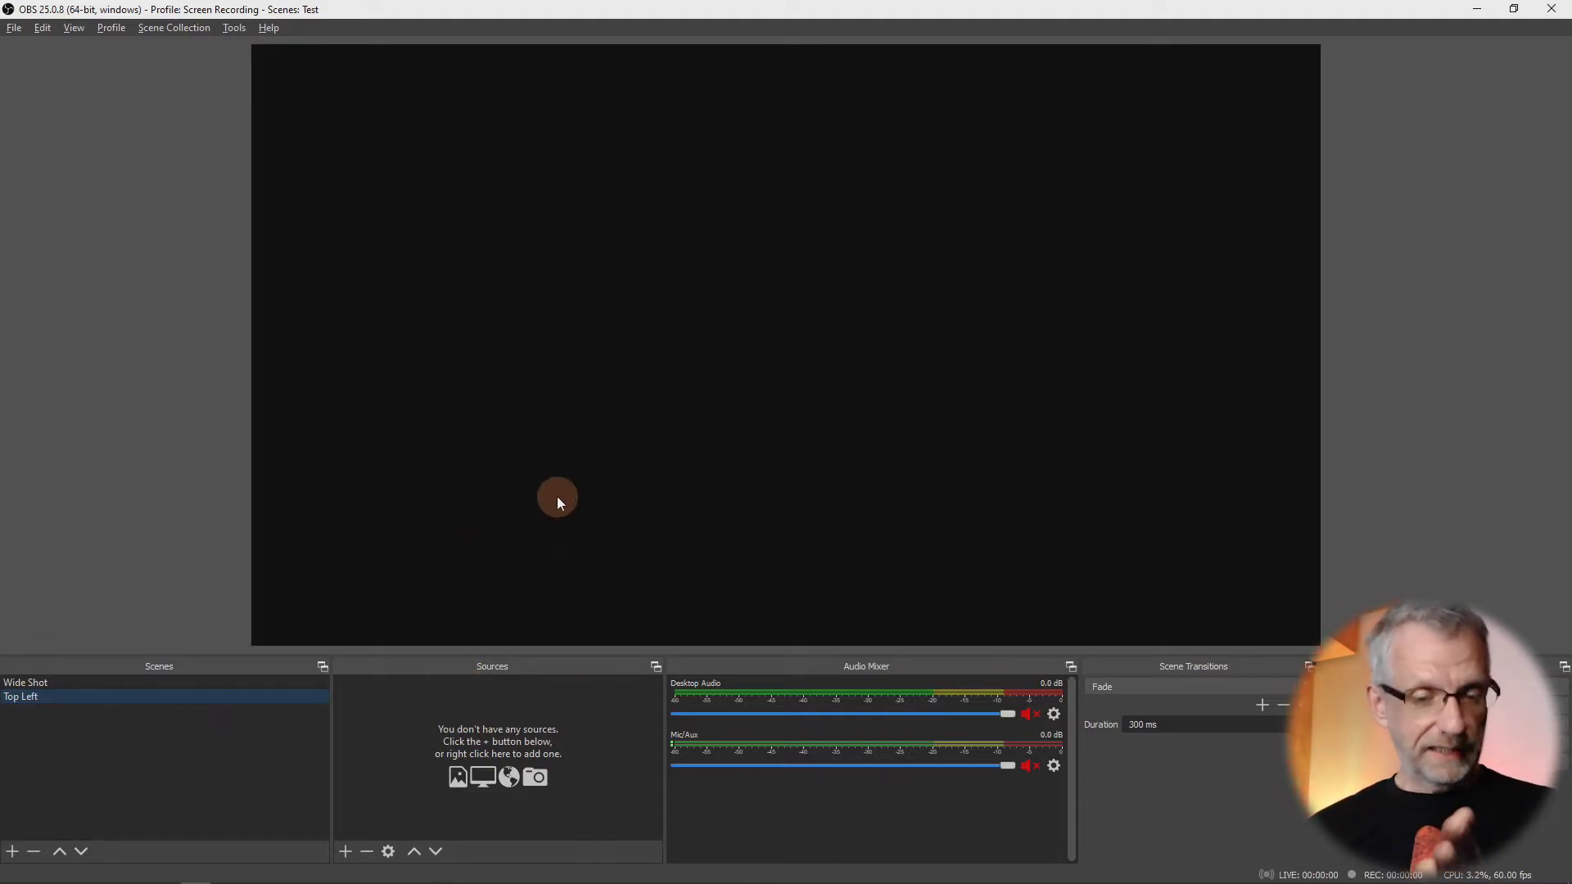
left_click(347, 852)
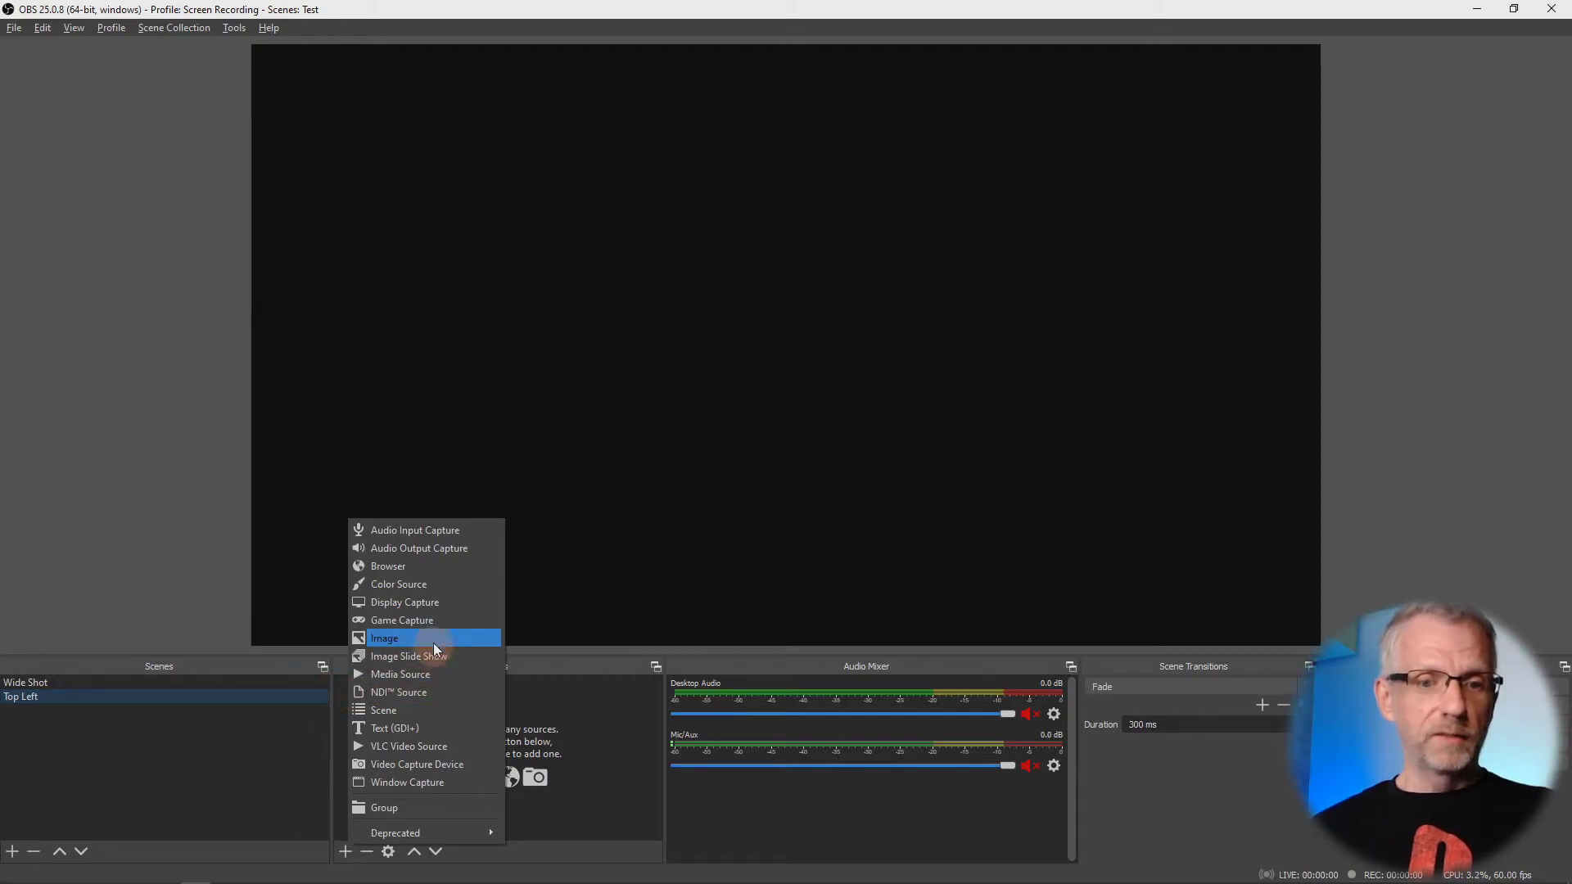
left_click(420, 711)
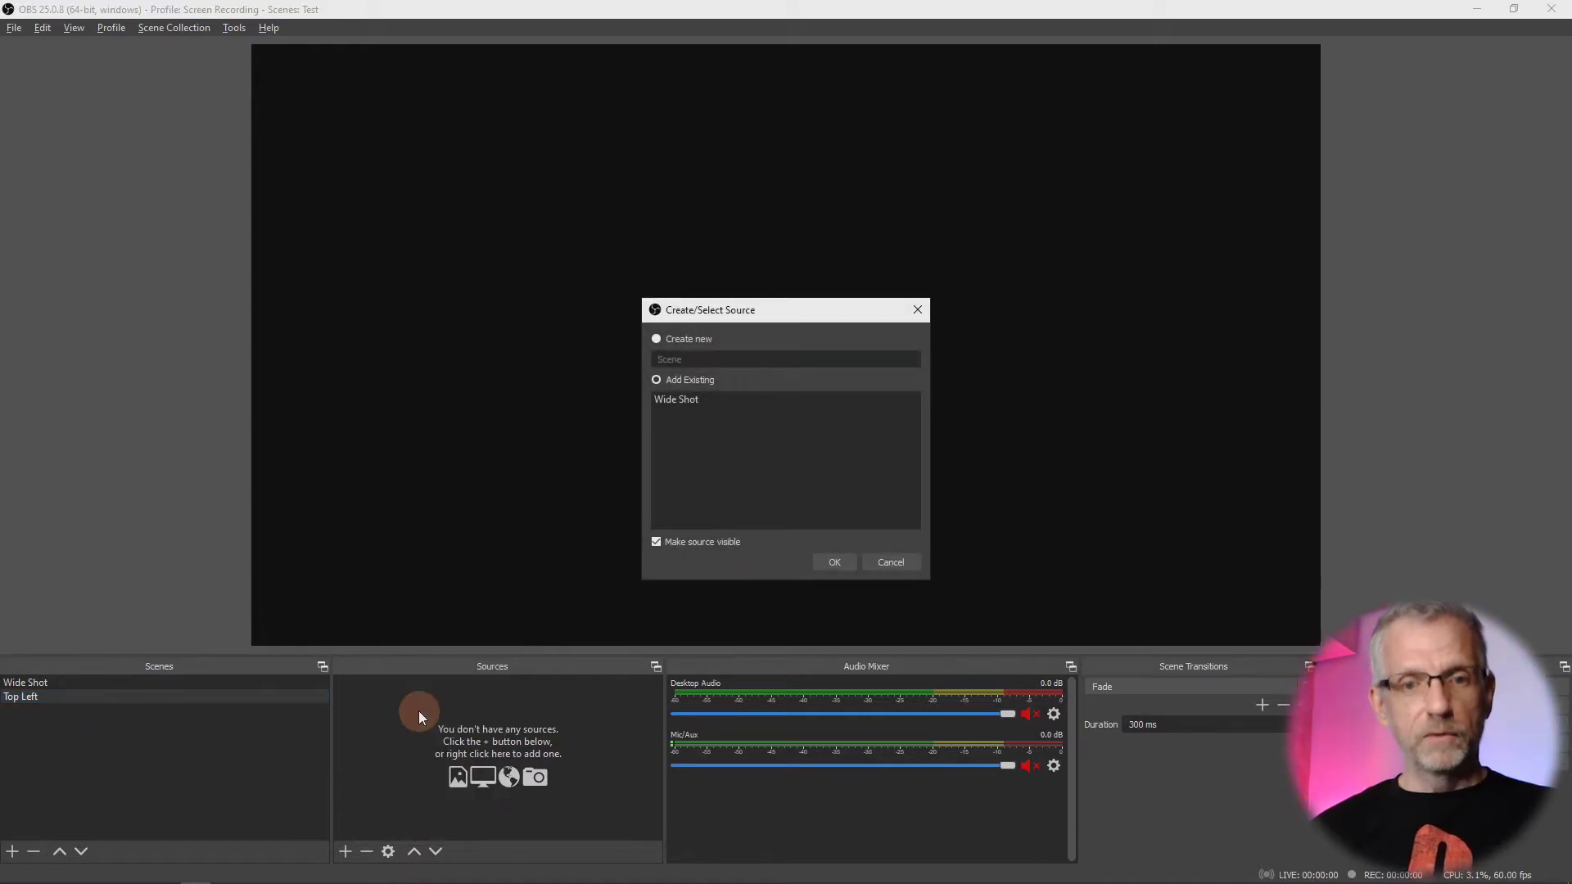
left_click_drag(757, 309, 482, 363)
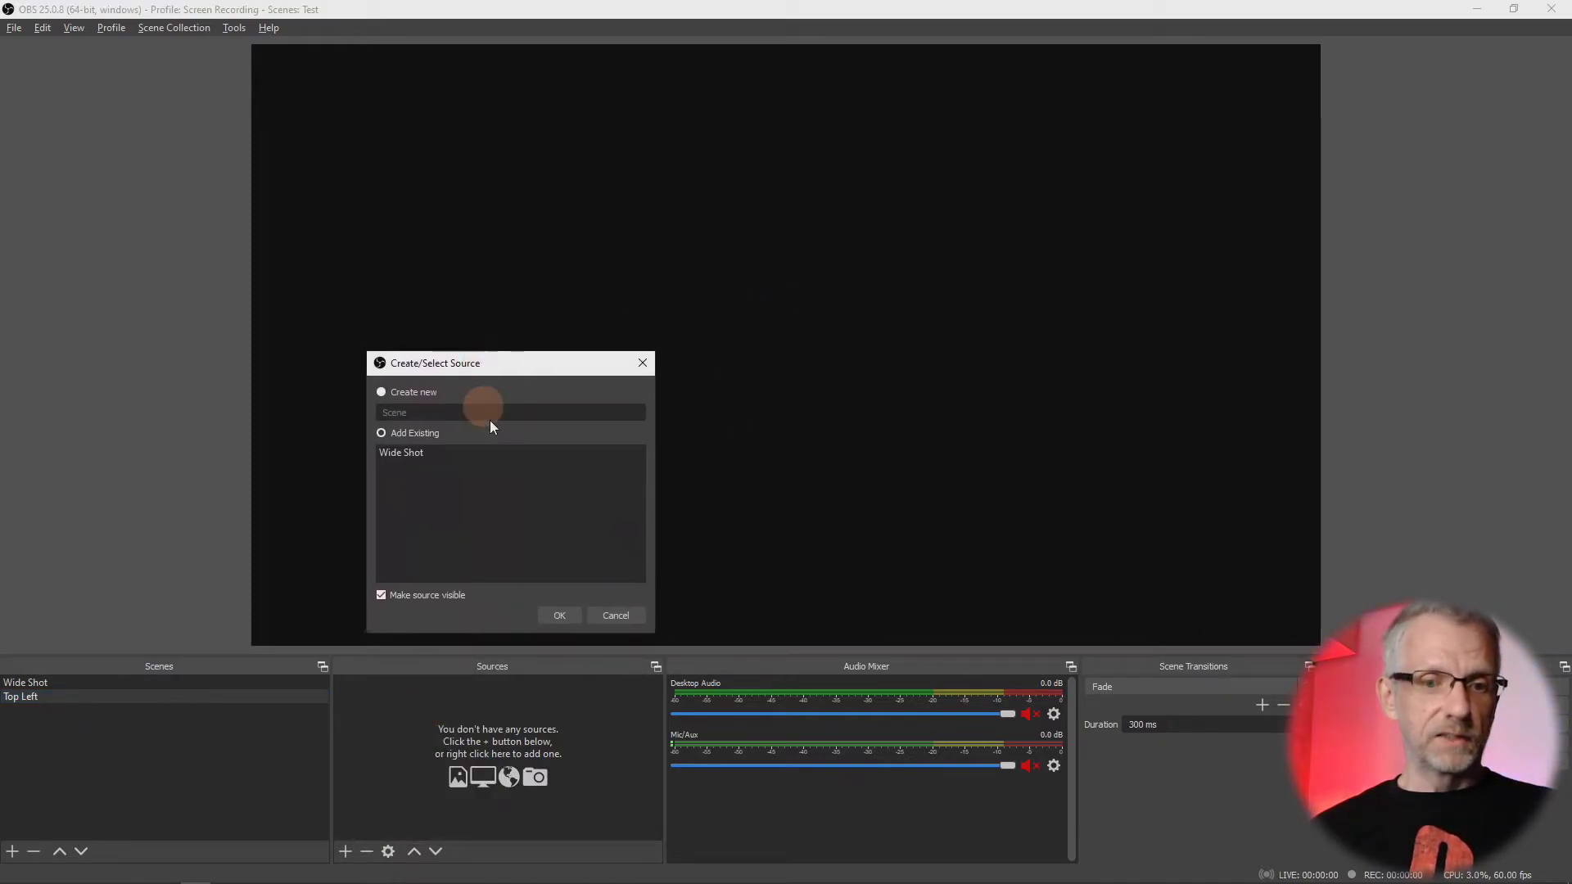
left_click(436, 461)
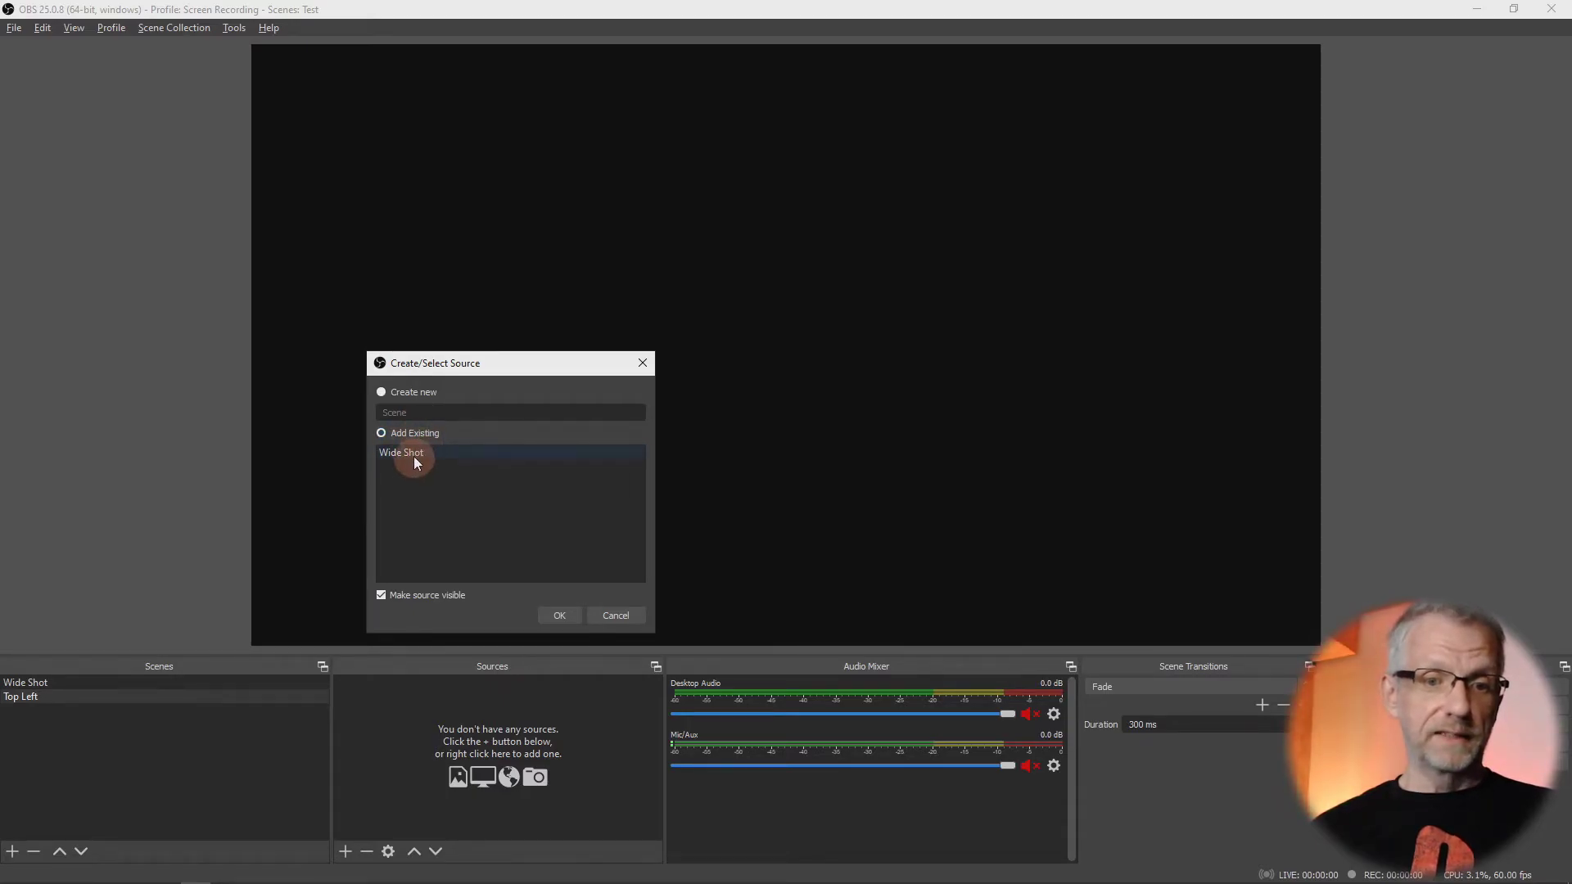
left_click(565, 618)
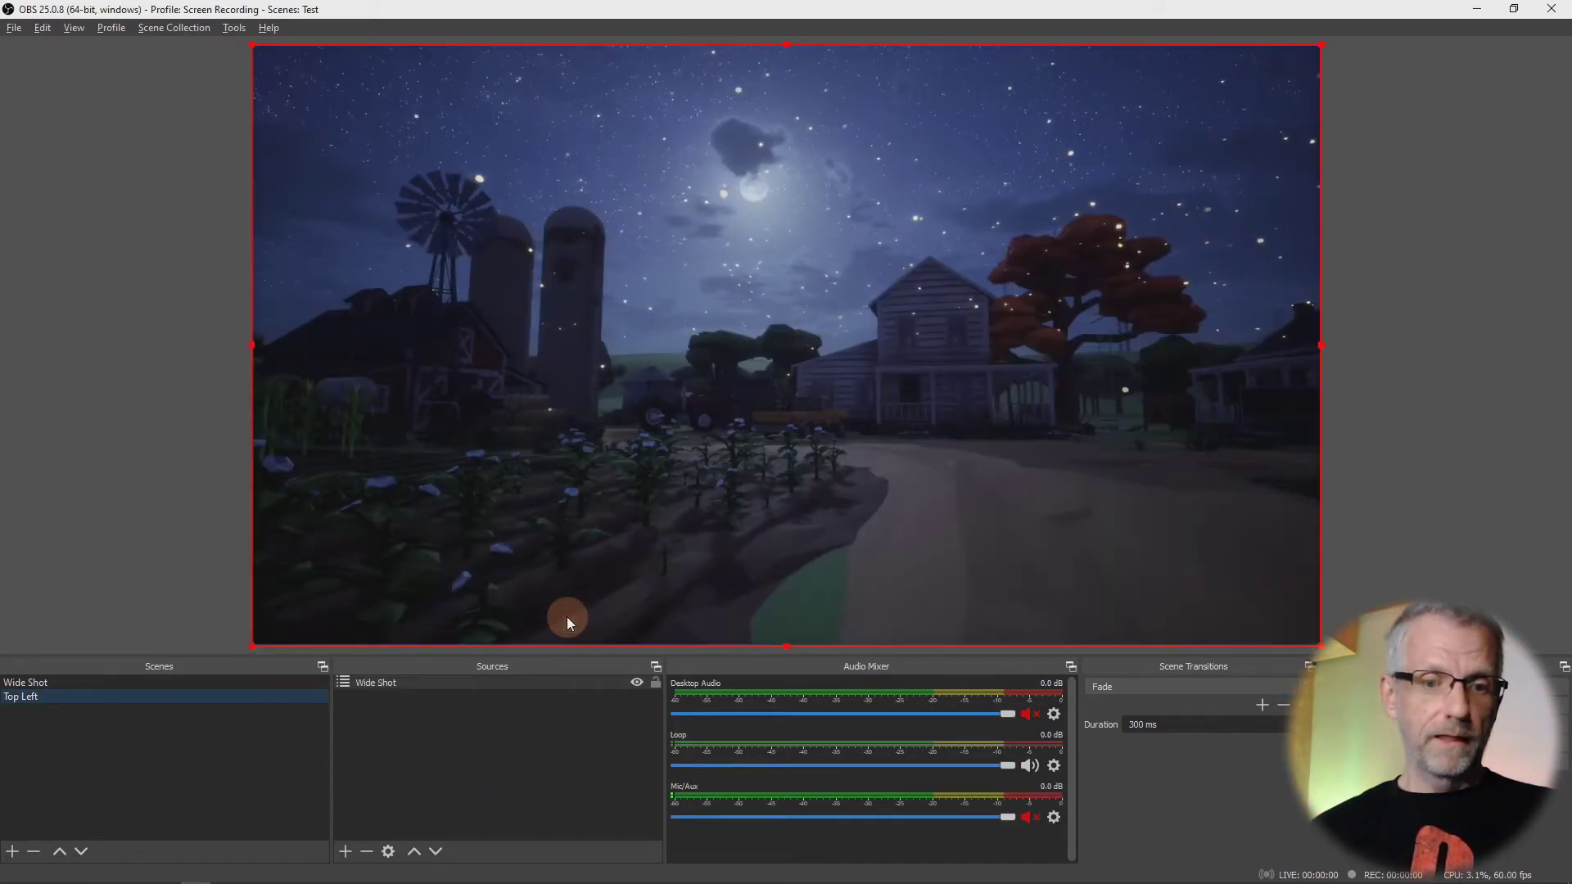
- Switch back and forth between the Wide Shot and Top Left scenes to compare their pictures
left_click(258, 682)
left_click(259, 698)
left_click(261, 681)
left_click(262, 696)
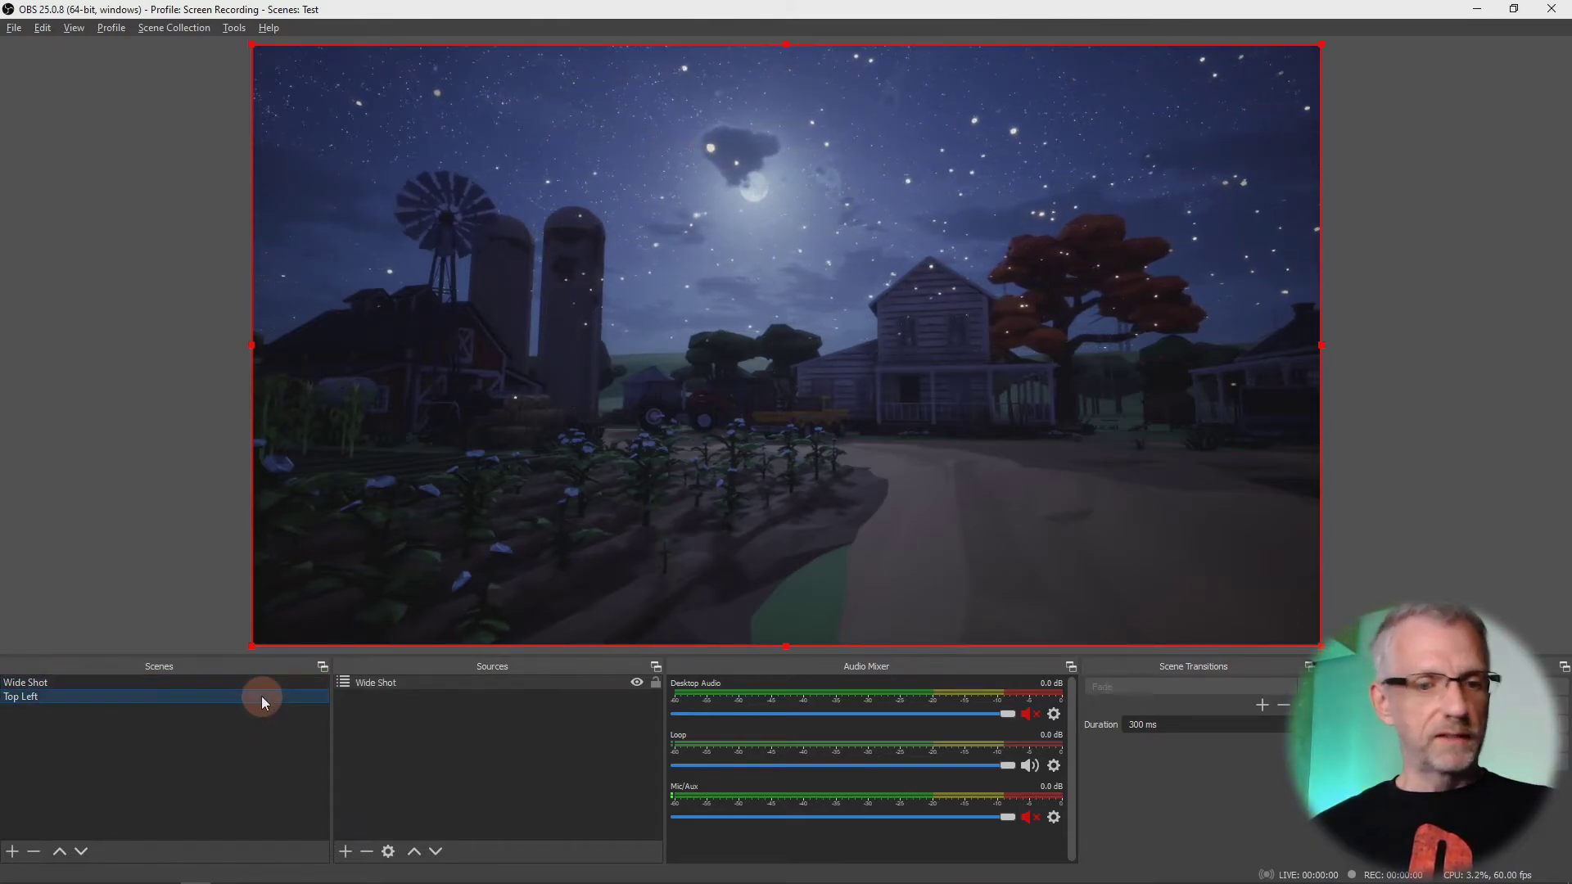
- Look through the Transform options available for the Wide Shot source in the Top Left scene
left_click(411, 683)
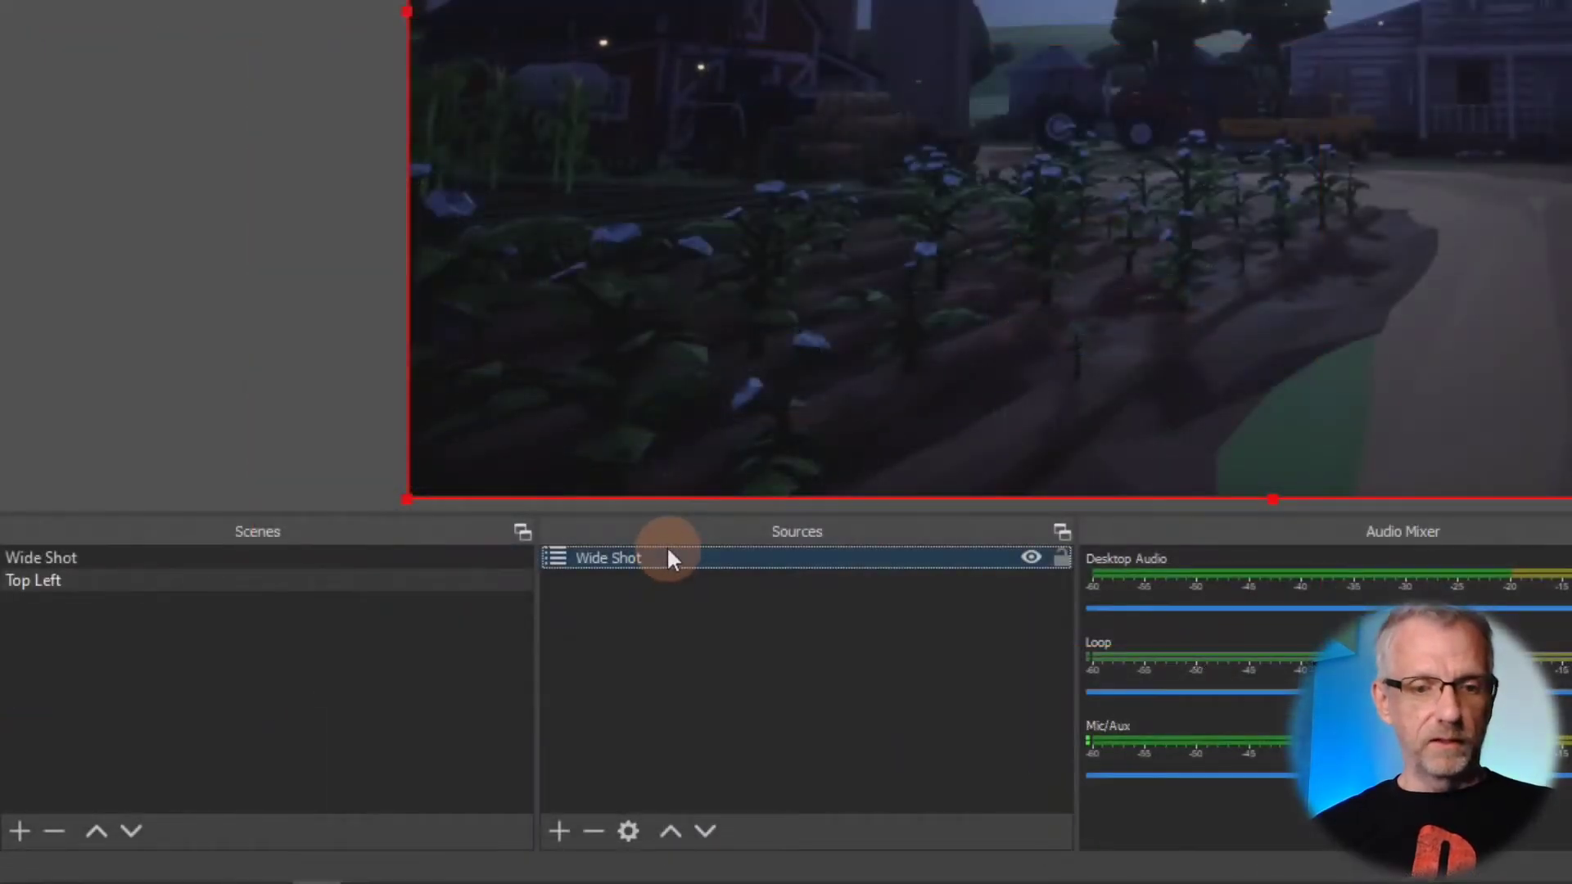
right_click(411, 681)
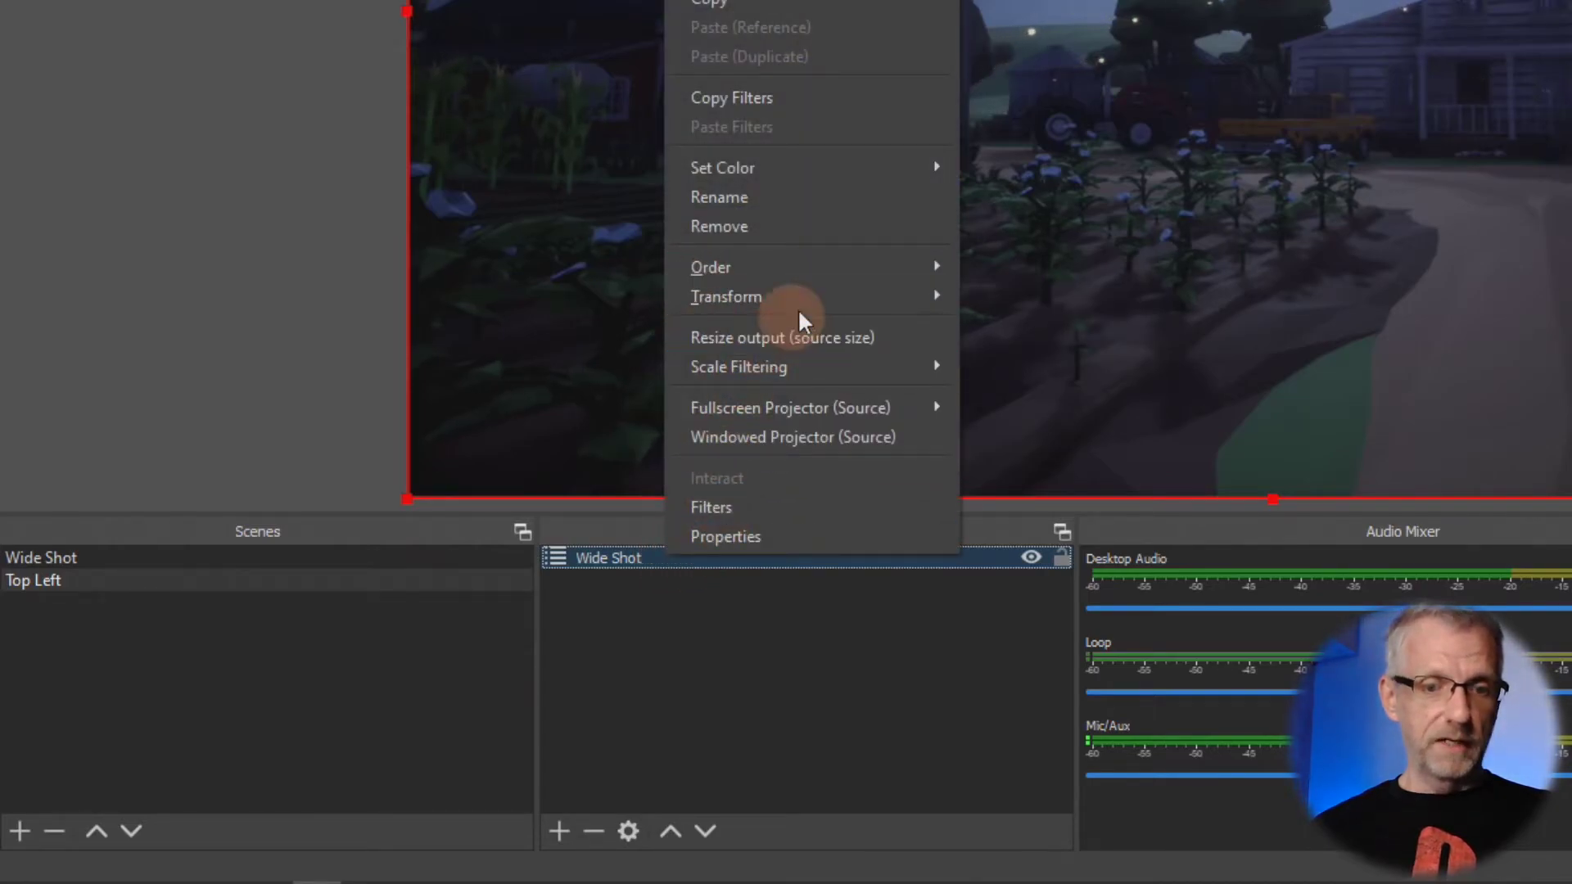
mouse_move(818, 316)
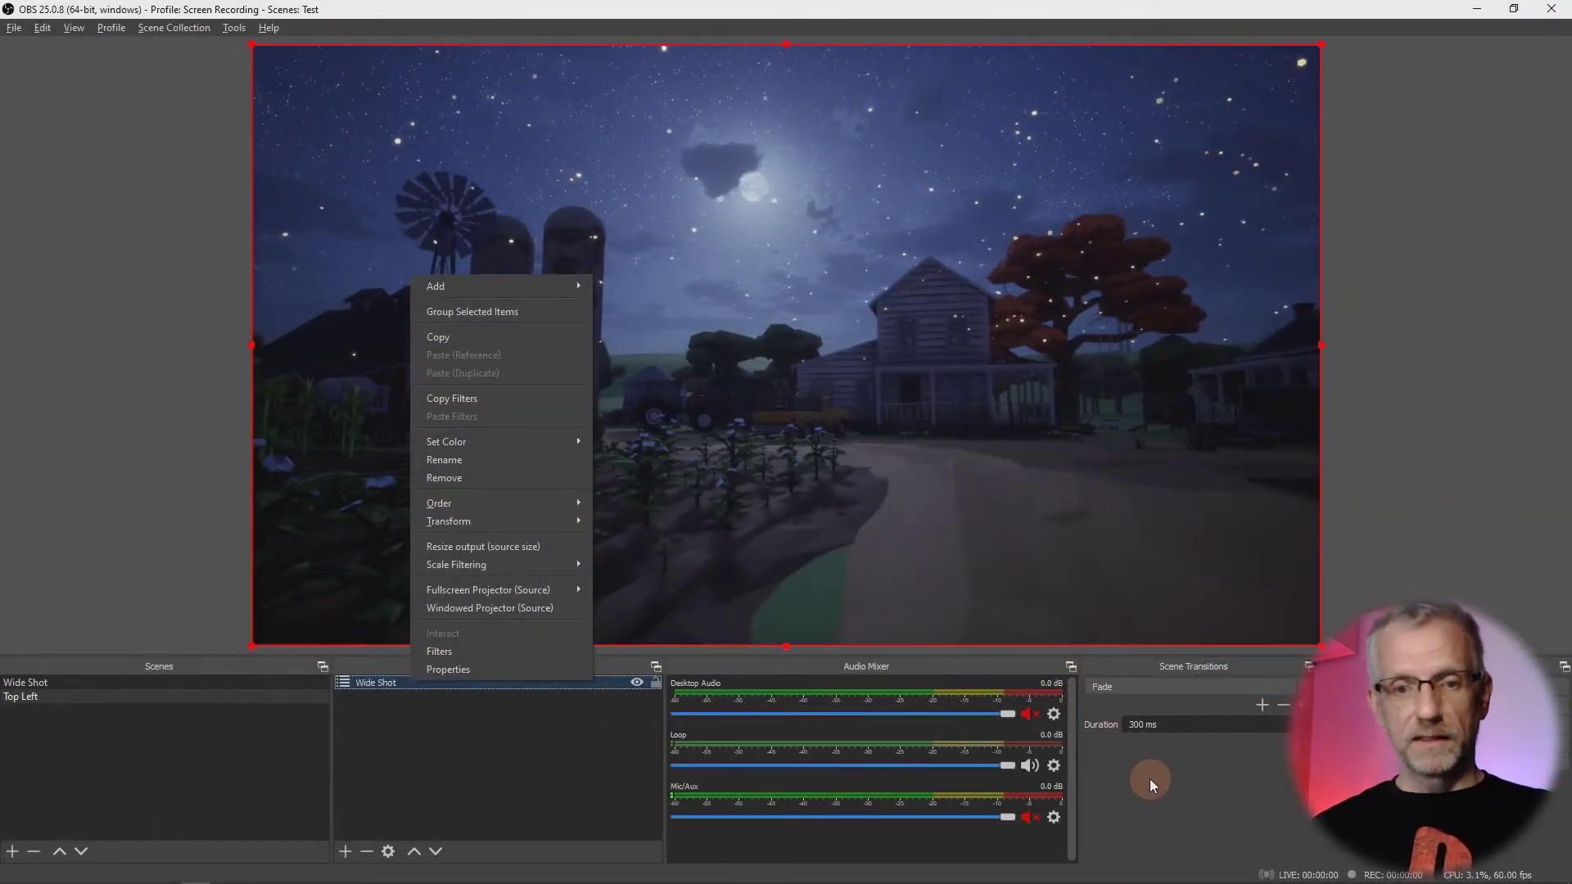
left_click(1149, 778)
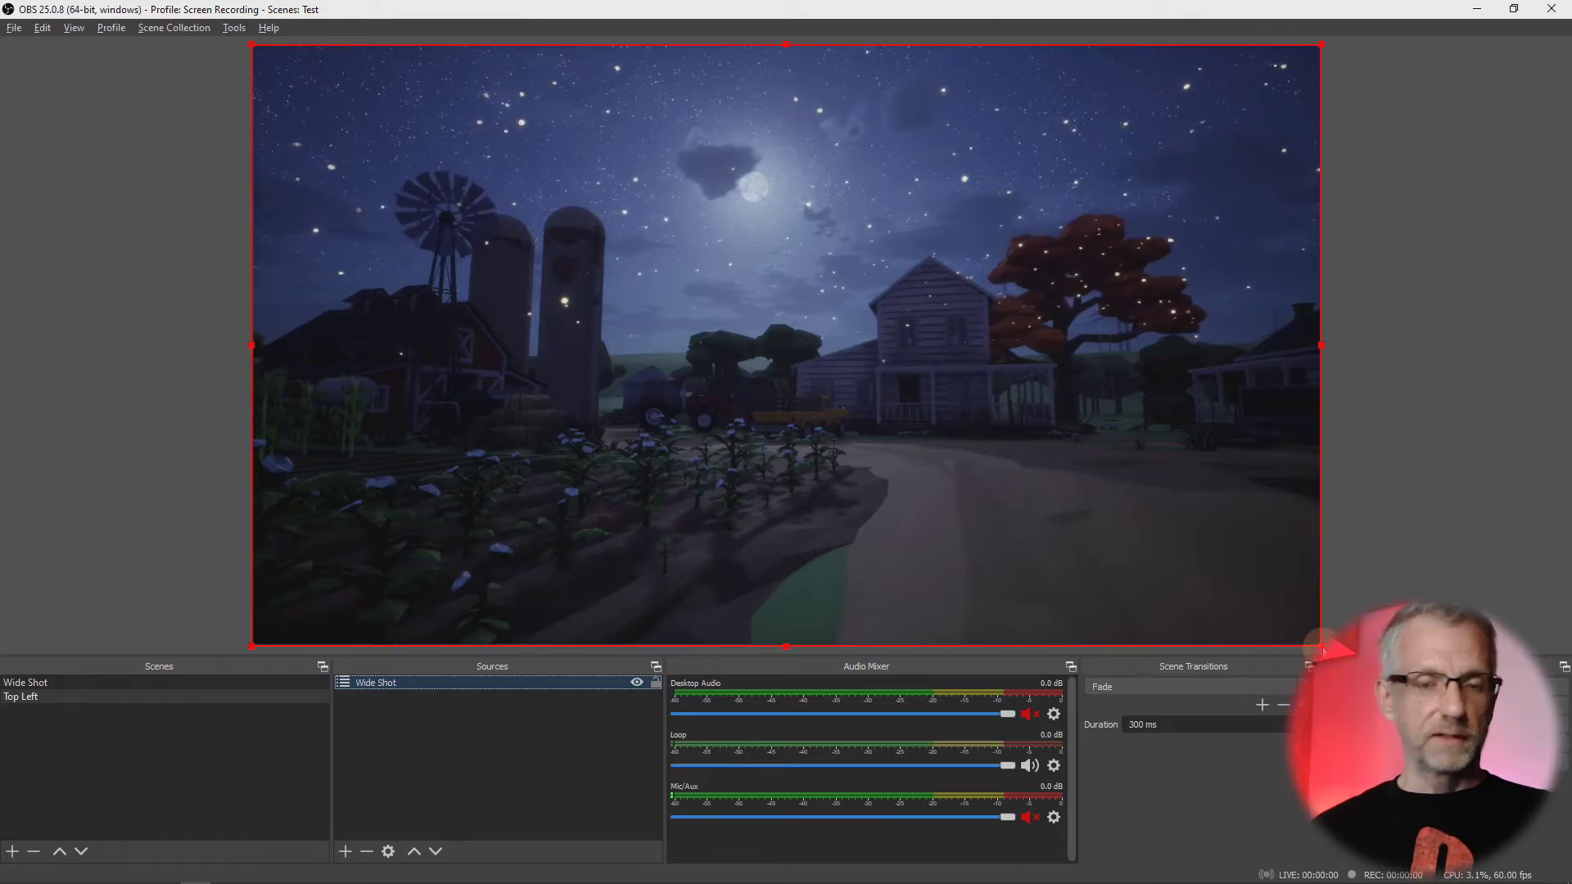
right_click(471, 686)
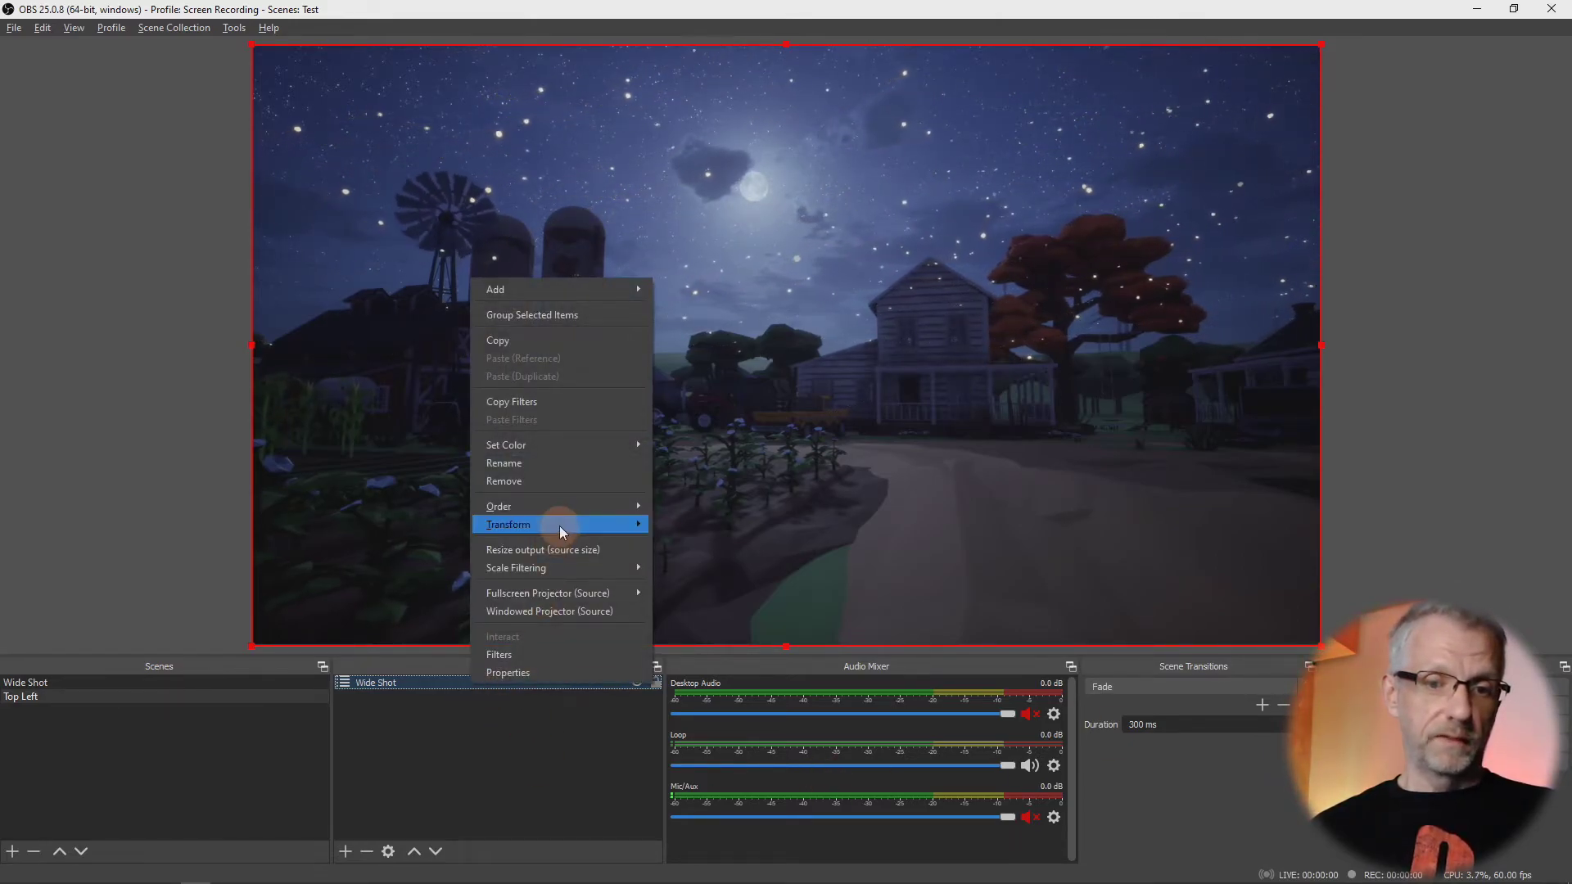
mouse_move(559, 526)
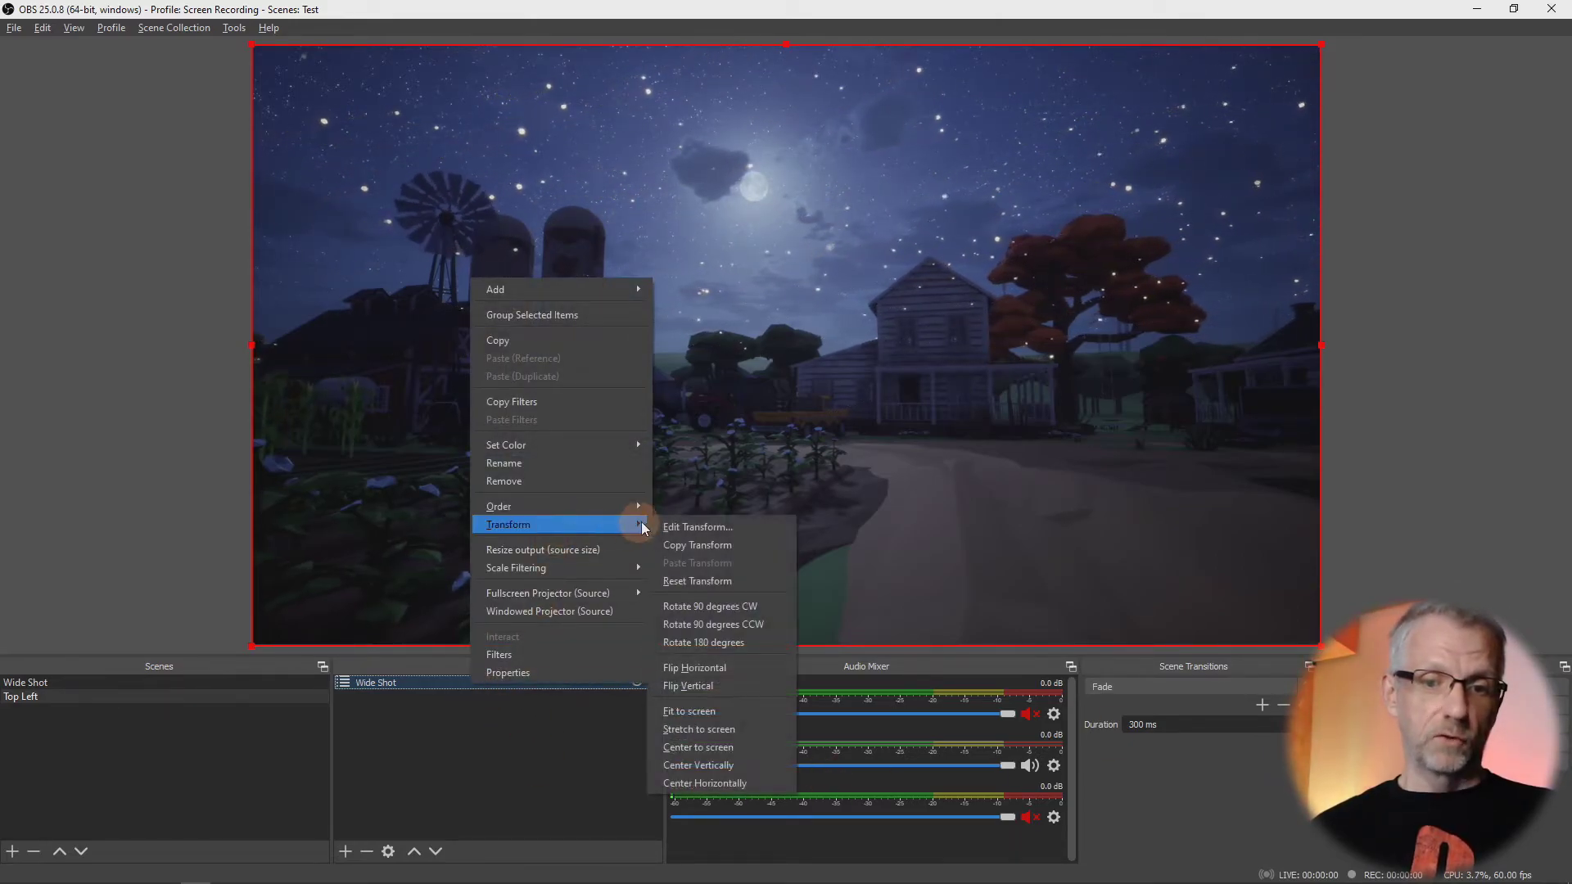
left_click(1211, 778)
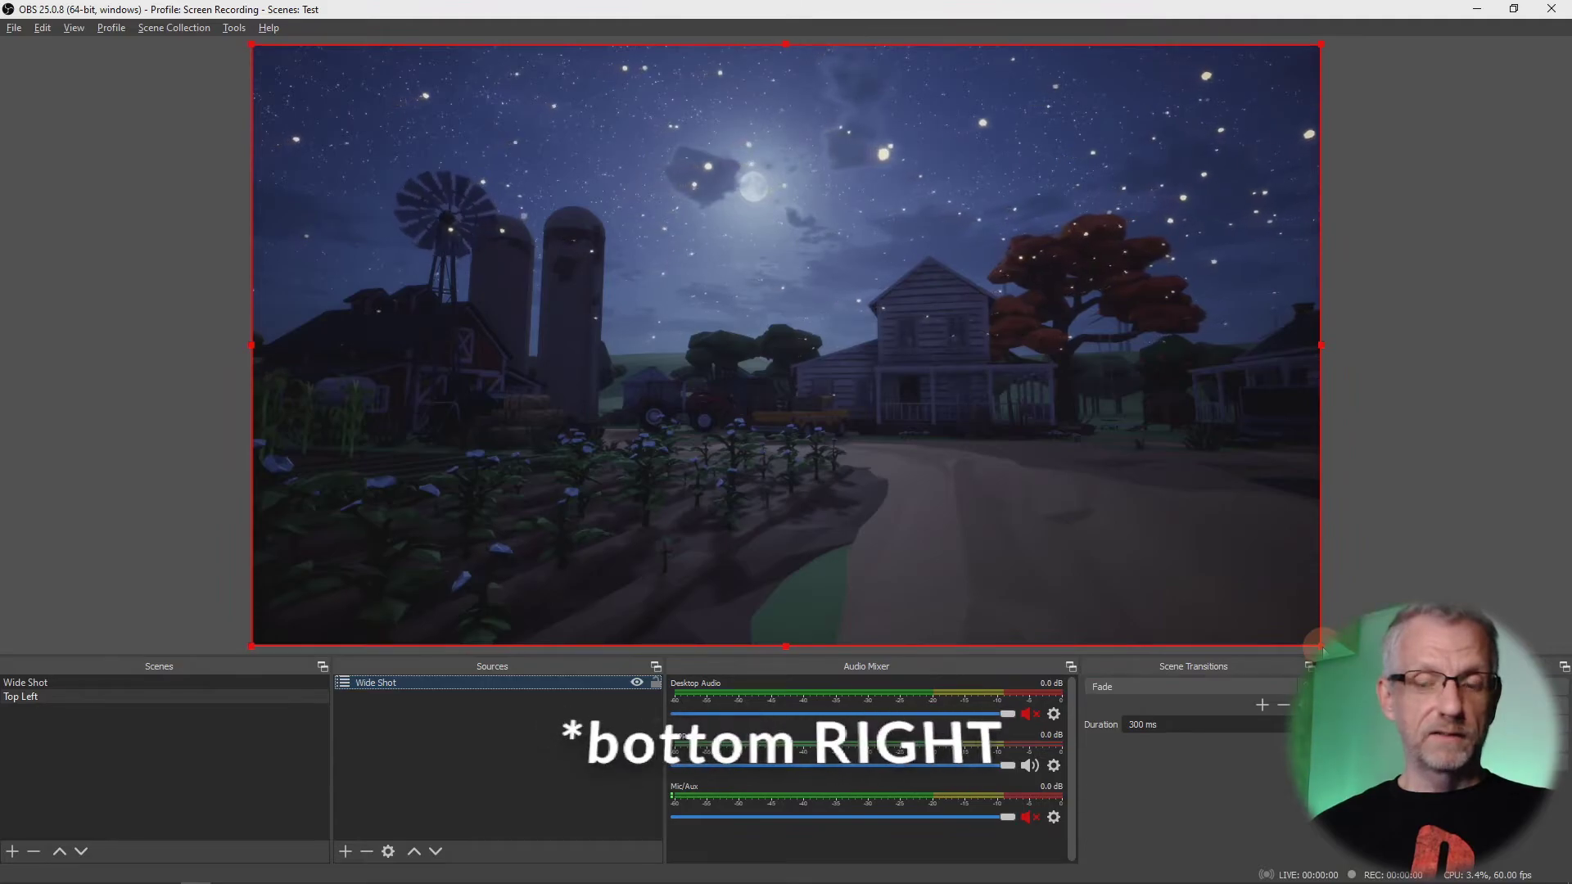
- Enlarge the nested Wide Shot source from its bottom-right corner until the windmill, barn and silos fill the canvas, restoring and re-maximizing the window around it
left_click_drag(1320, 644, 1264, 652)
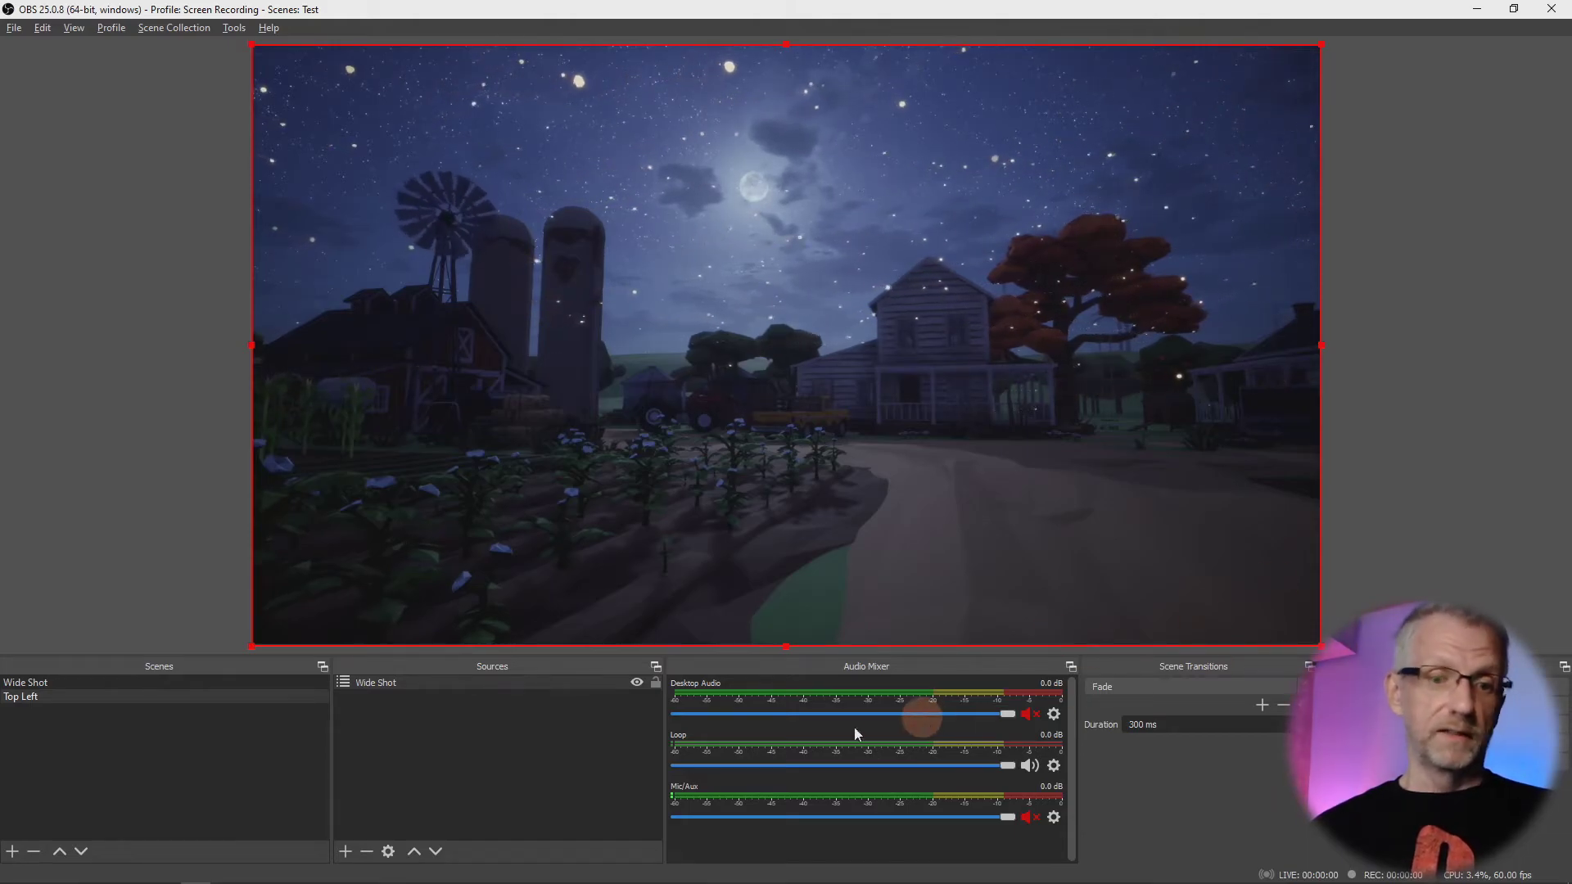
left_click(1514, 12)
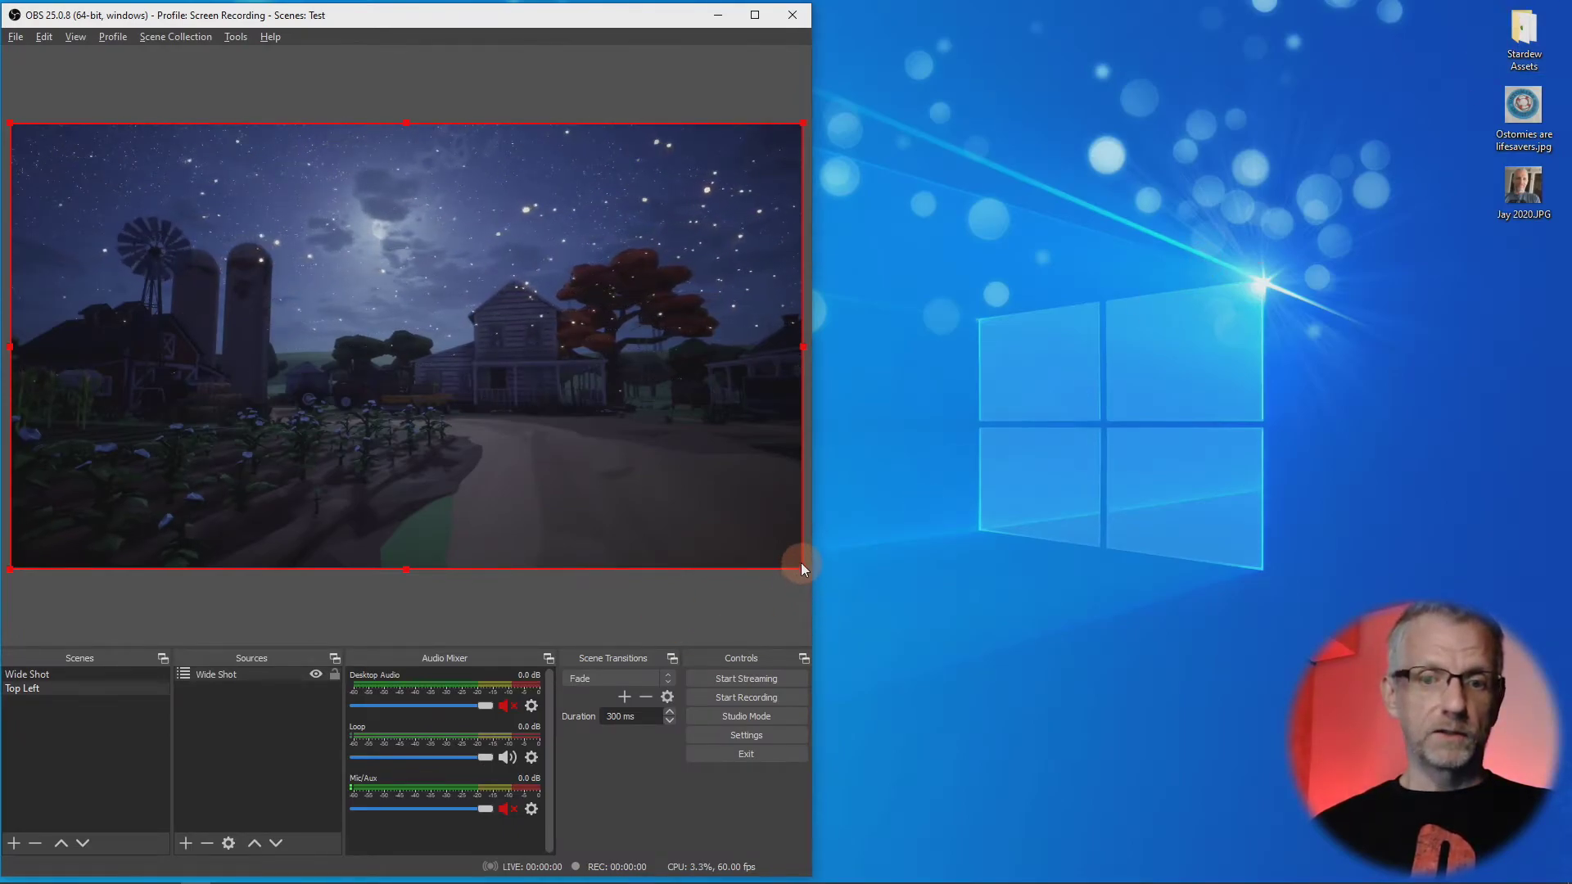
left_click_drag(803, 568, 1413, 859)
left_click_drag(1565, 877, 1384, 814)
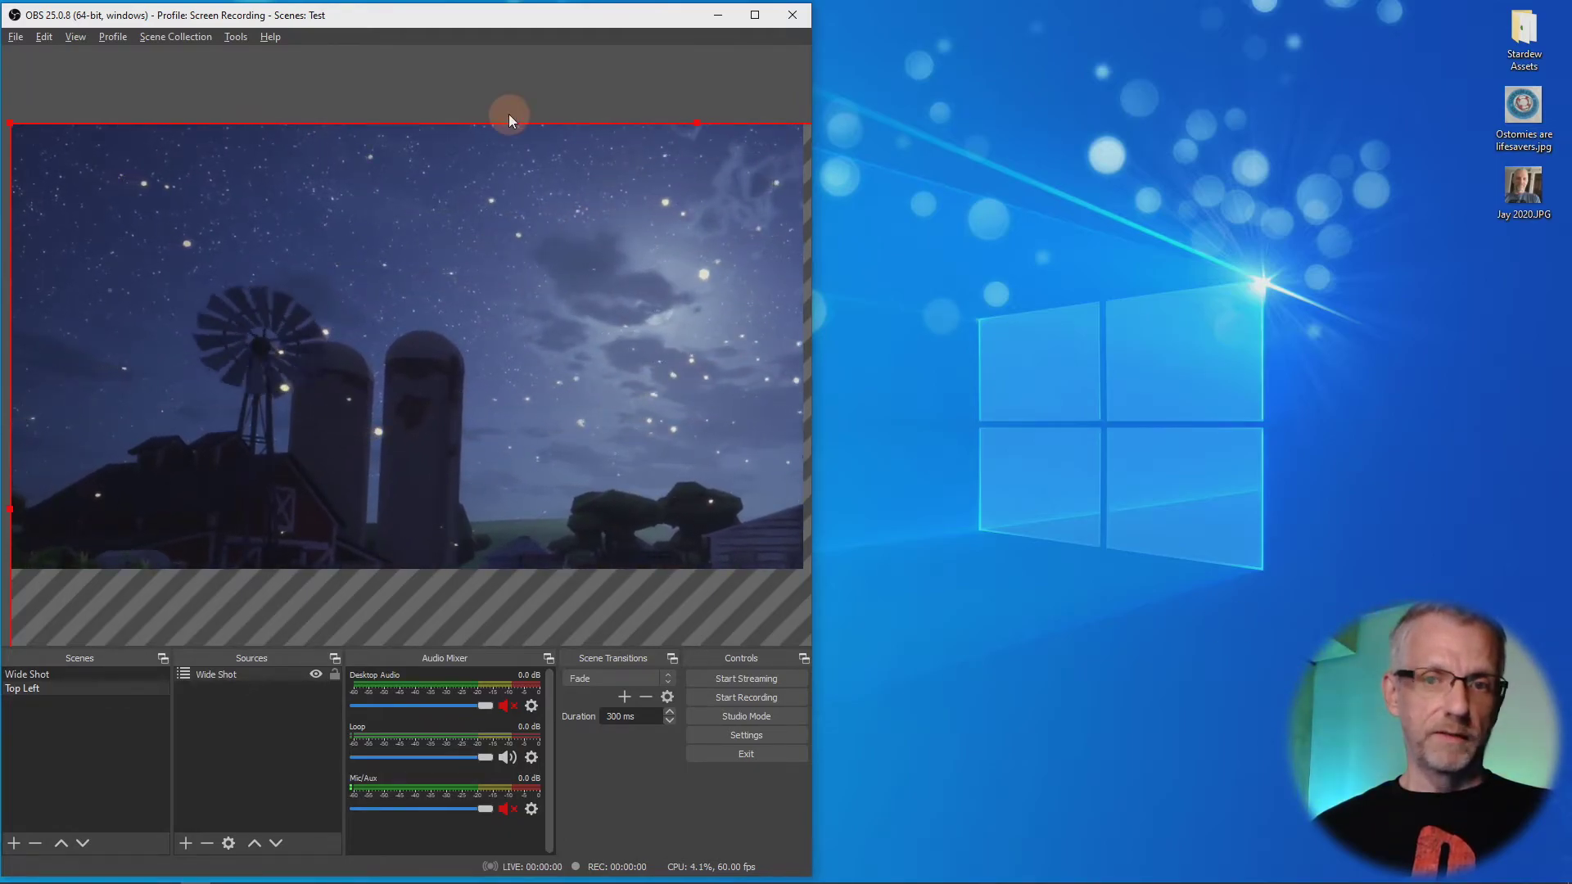
left_click(754, 14)
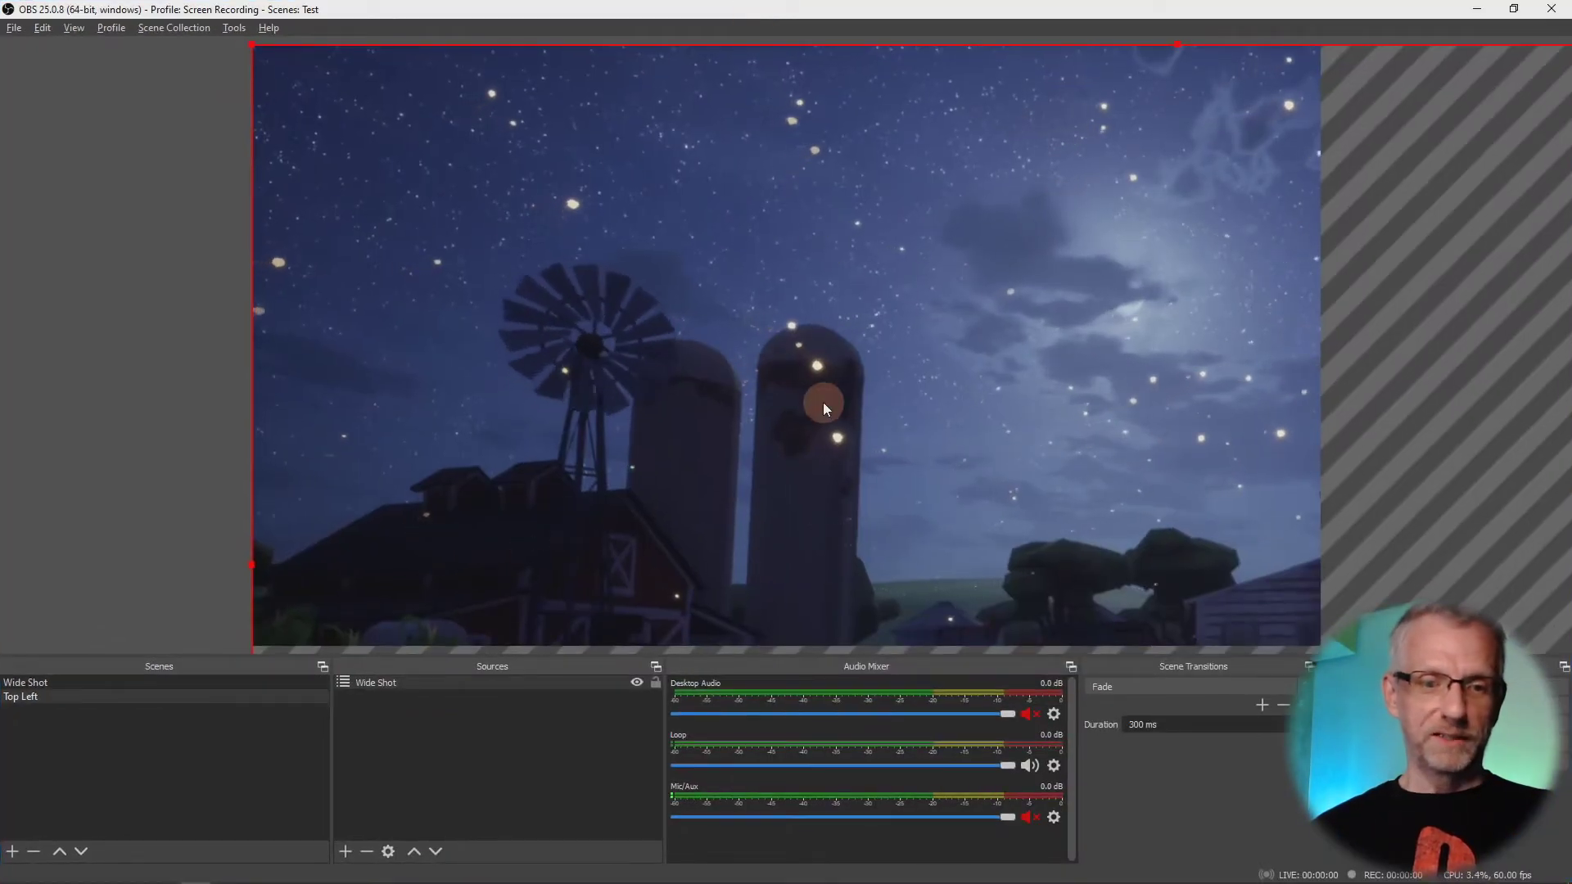
- Alternate between the Wide Shot and Top Left scenes to check the transition from full view to close-up
left_click(275, 682)
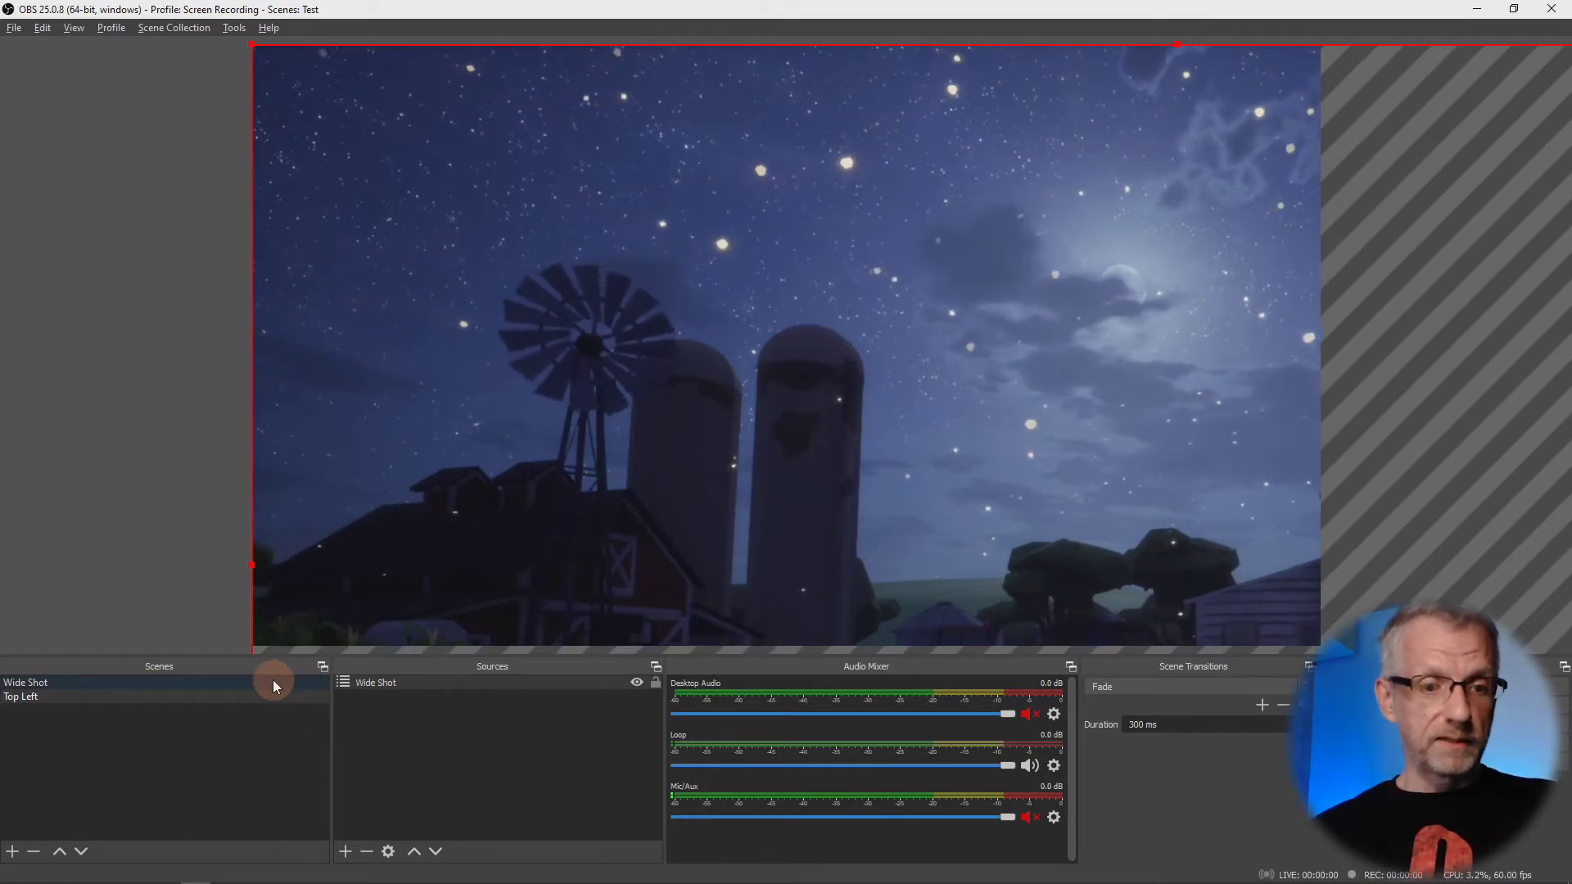
left_click(273, 681)
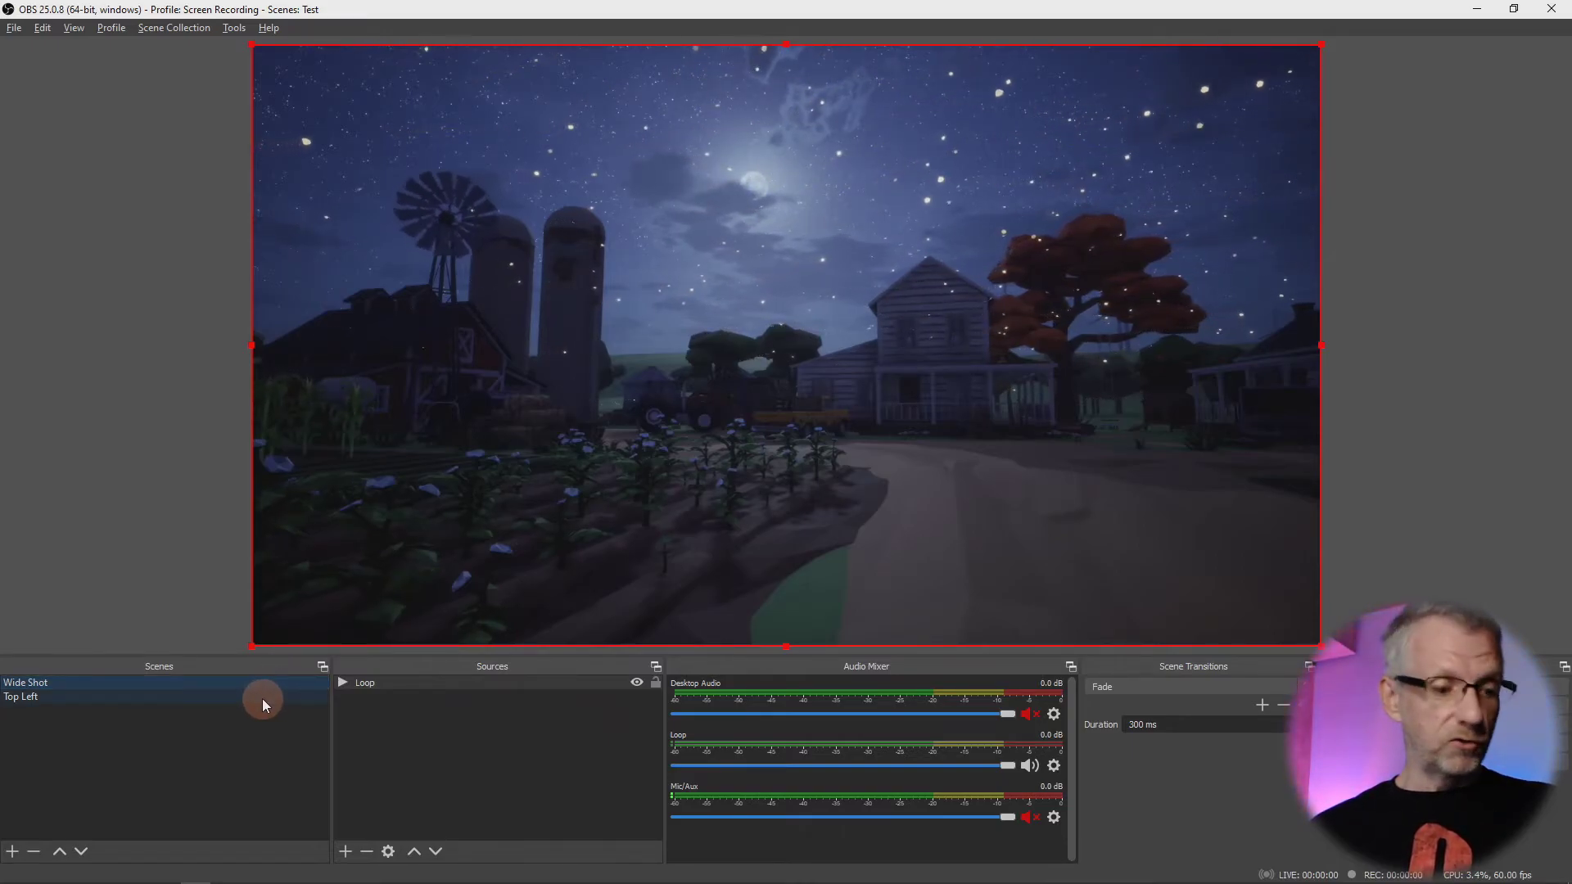
left_click(262, 699)
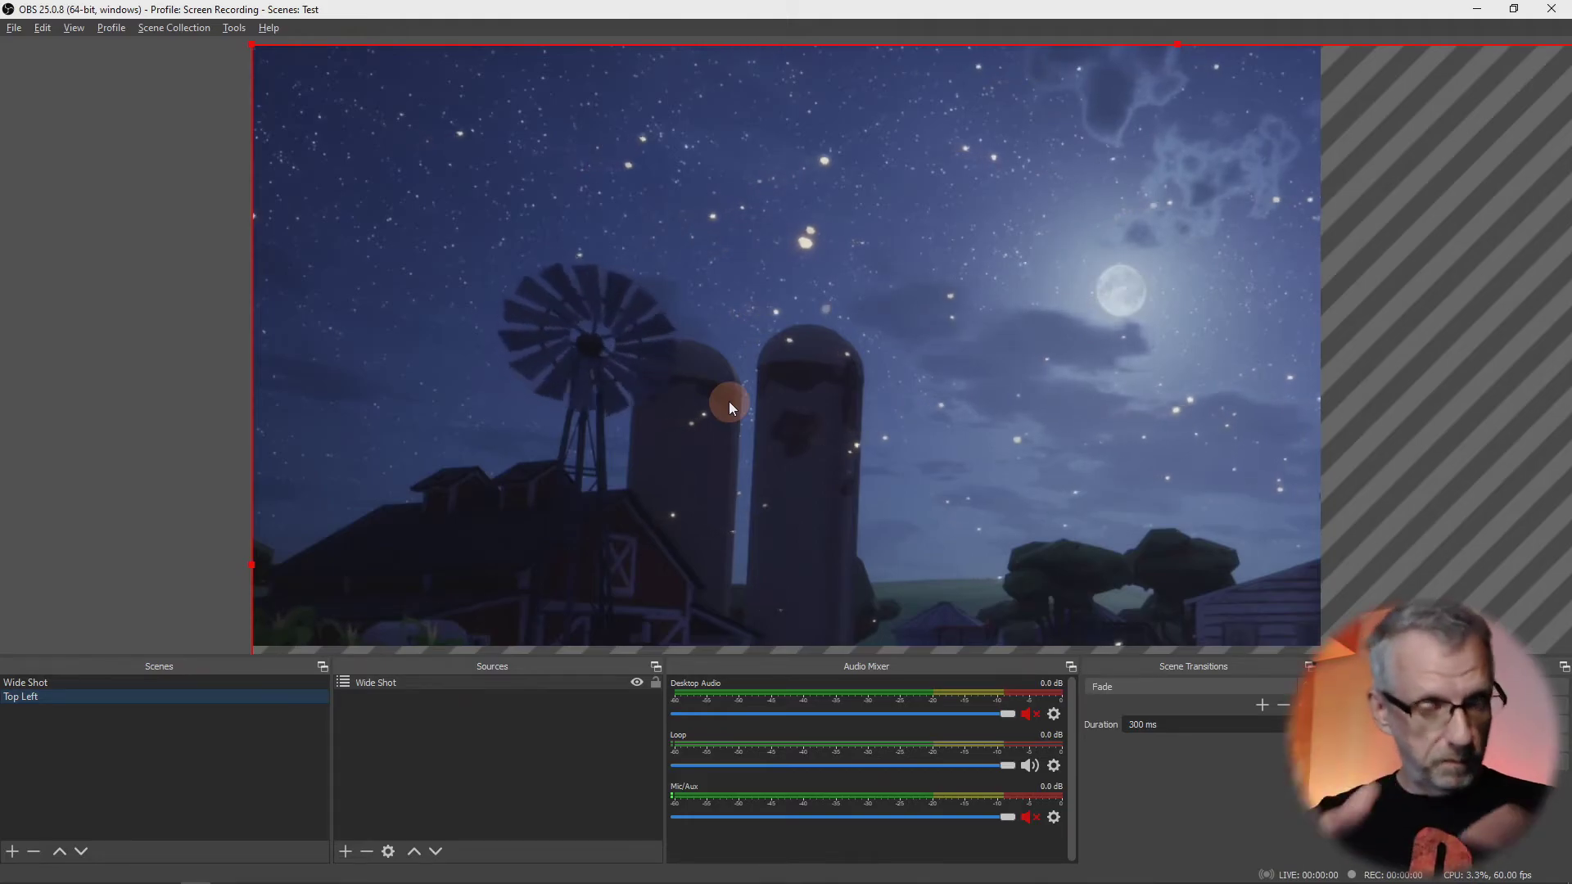
left_click(278, 685)
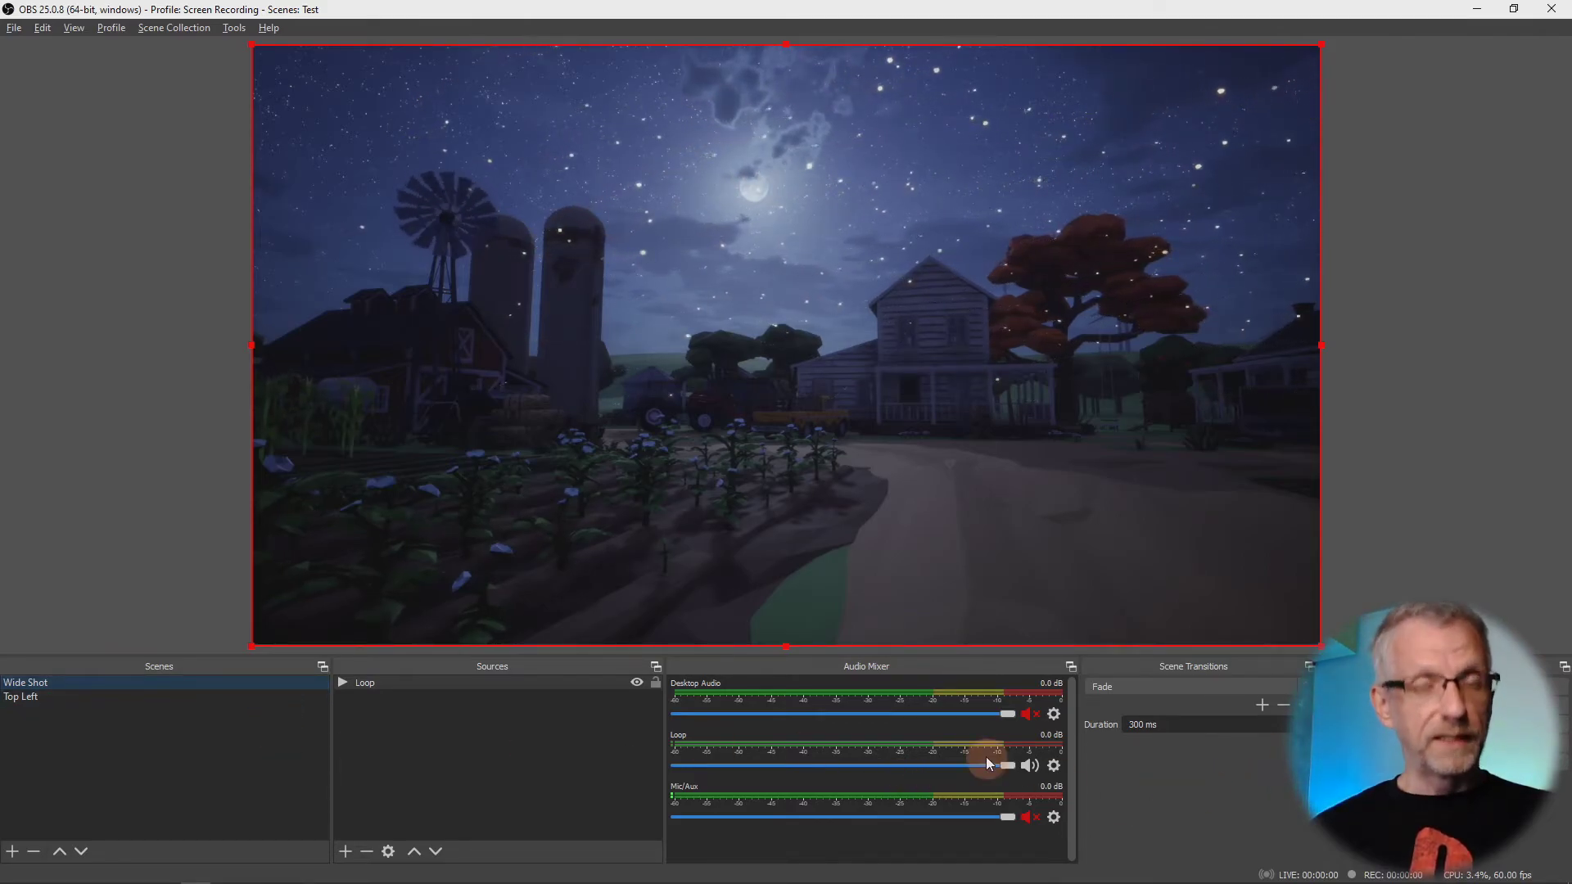
left_click(603, 751)
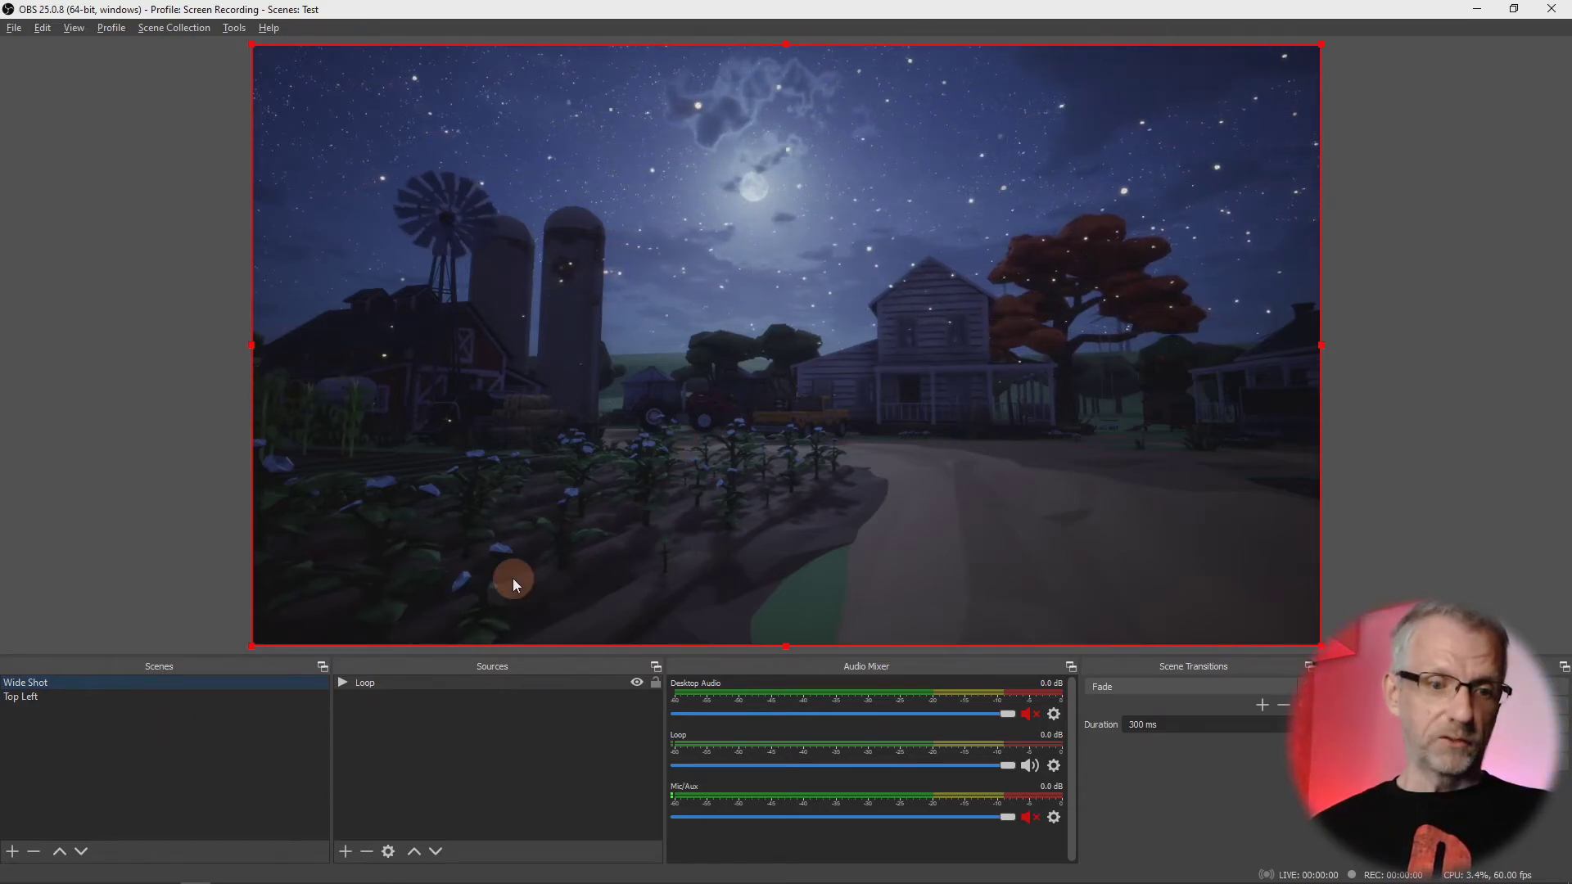
- Duplicate the Top Left scene and name the copy Top Right
left_click(145, 699)
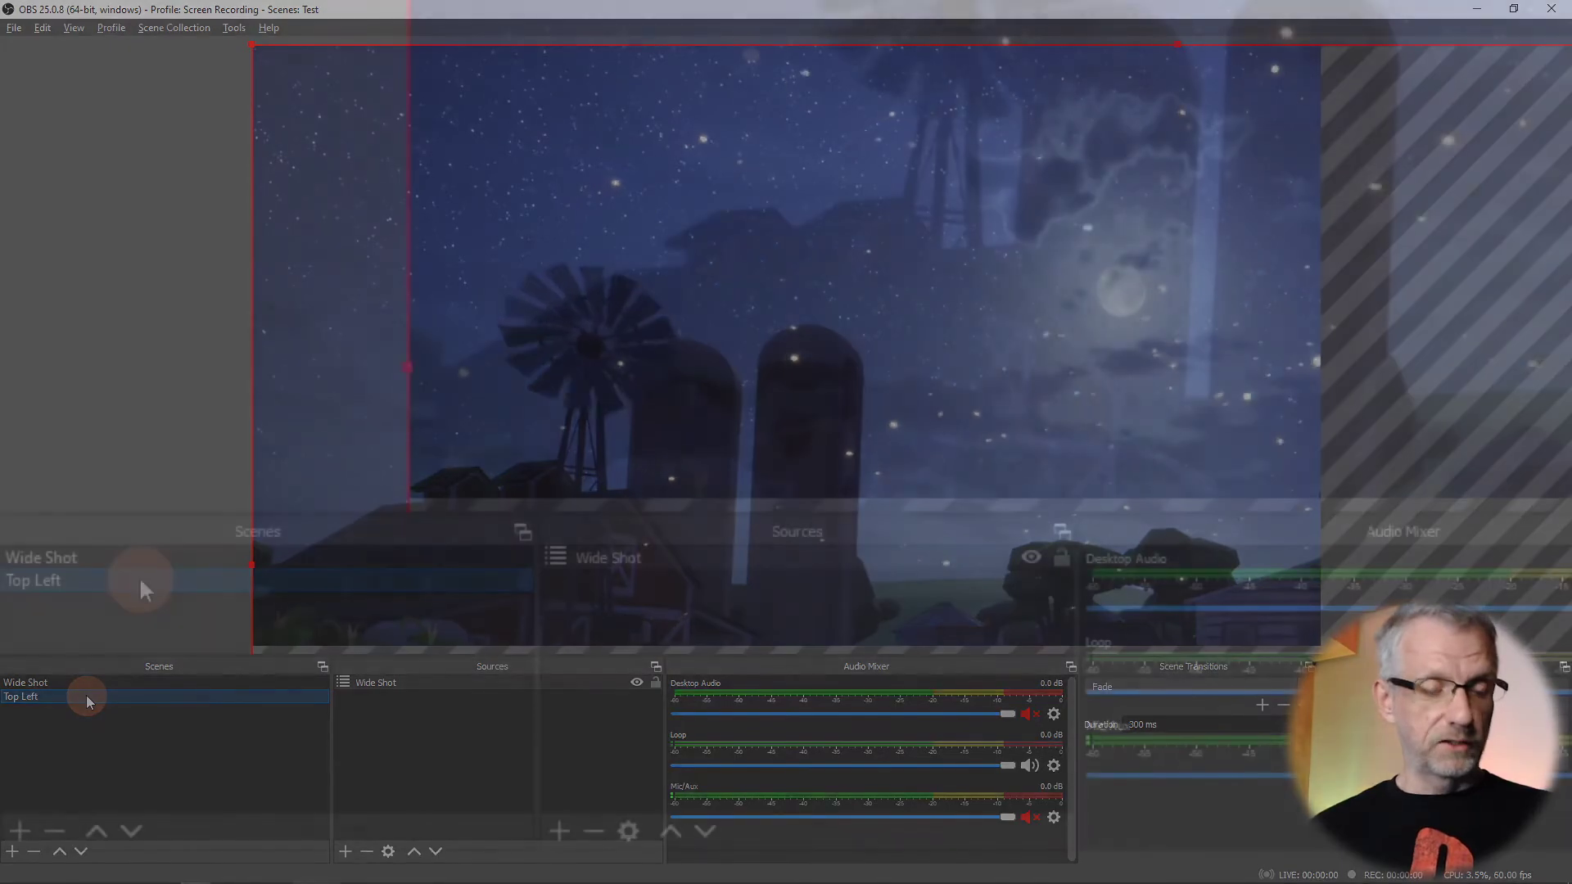
right_click(86, 695)
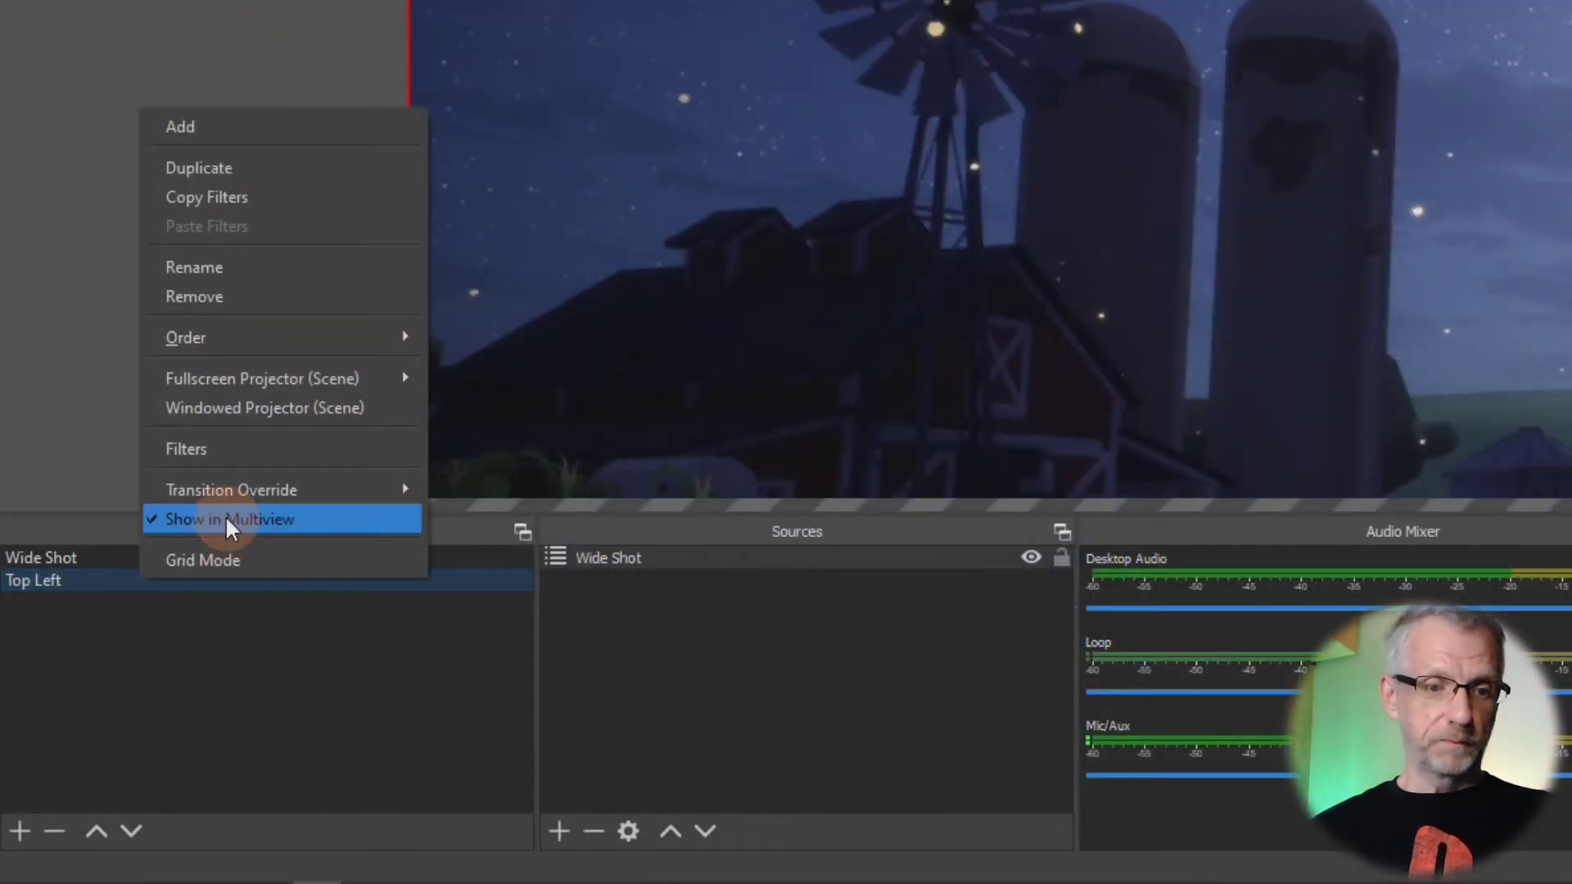
left_click(292, 169)
left_click_drag(1142, 101, 542, 316)
type("Top Right")
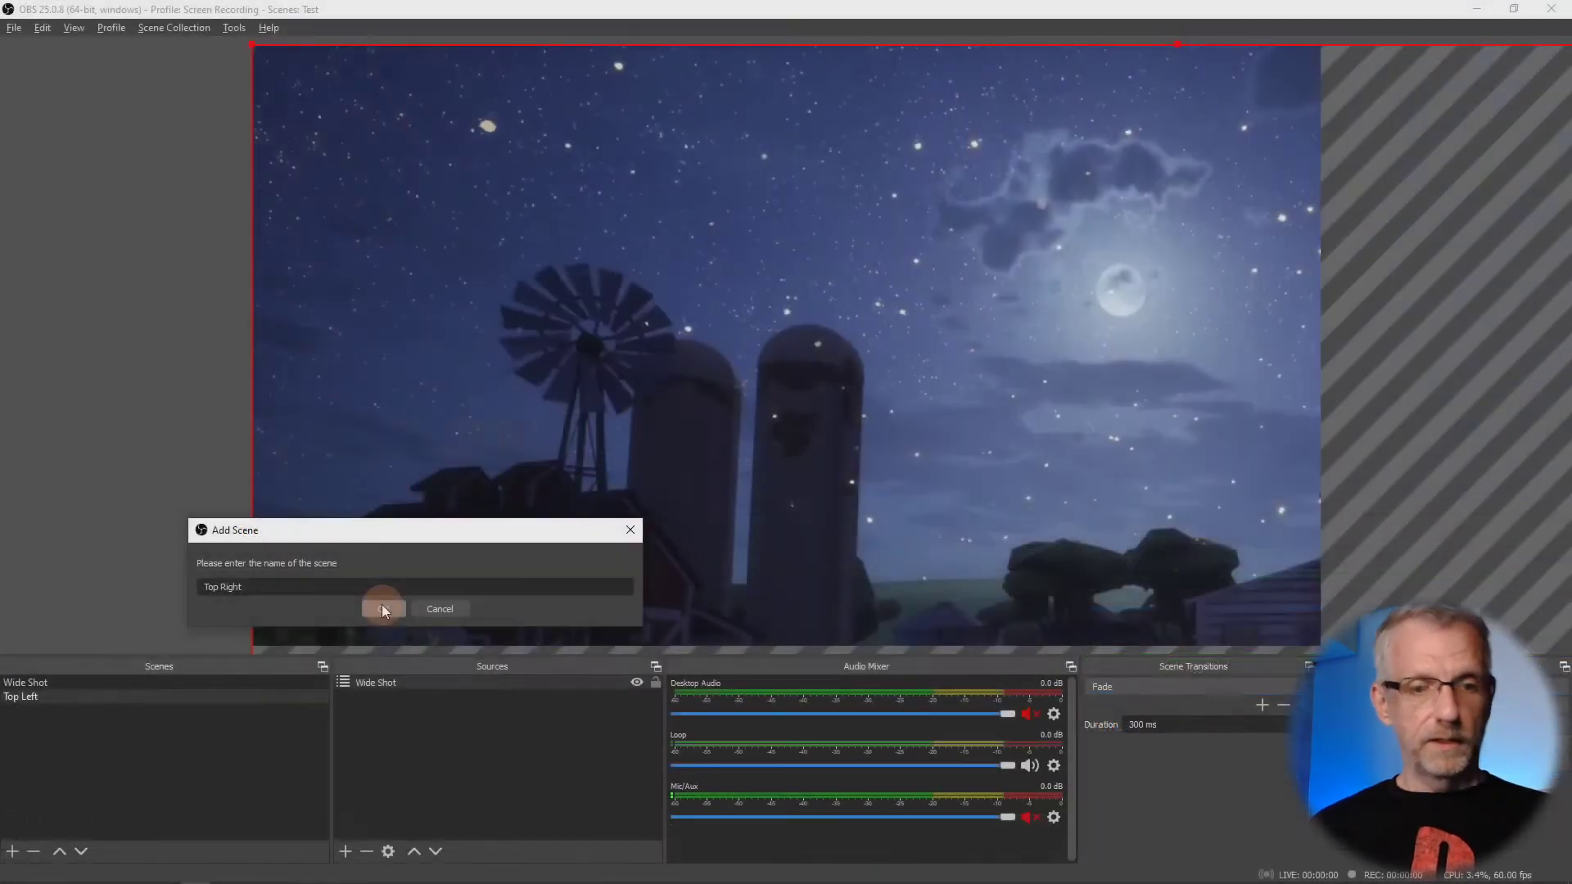
left_click(382, 609)
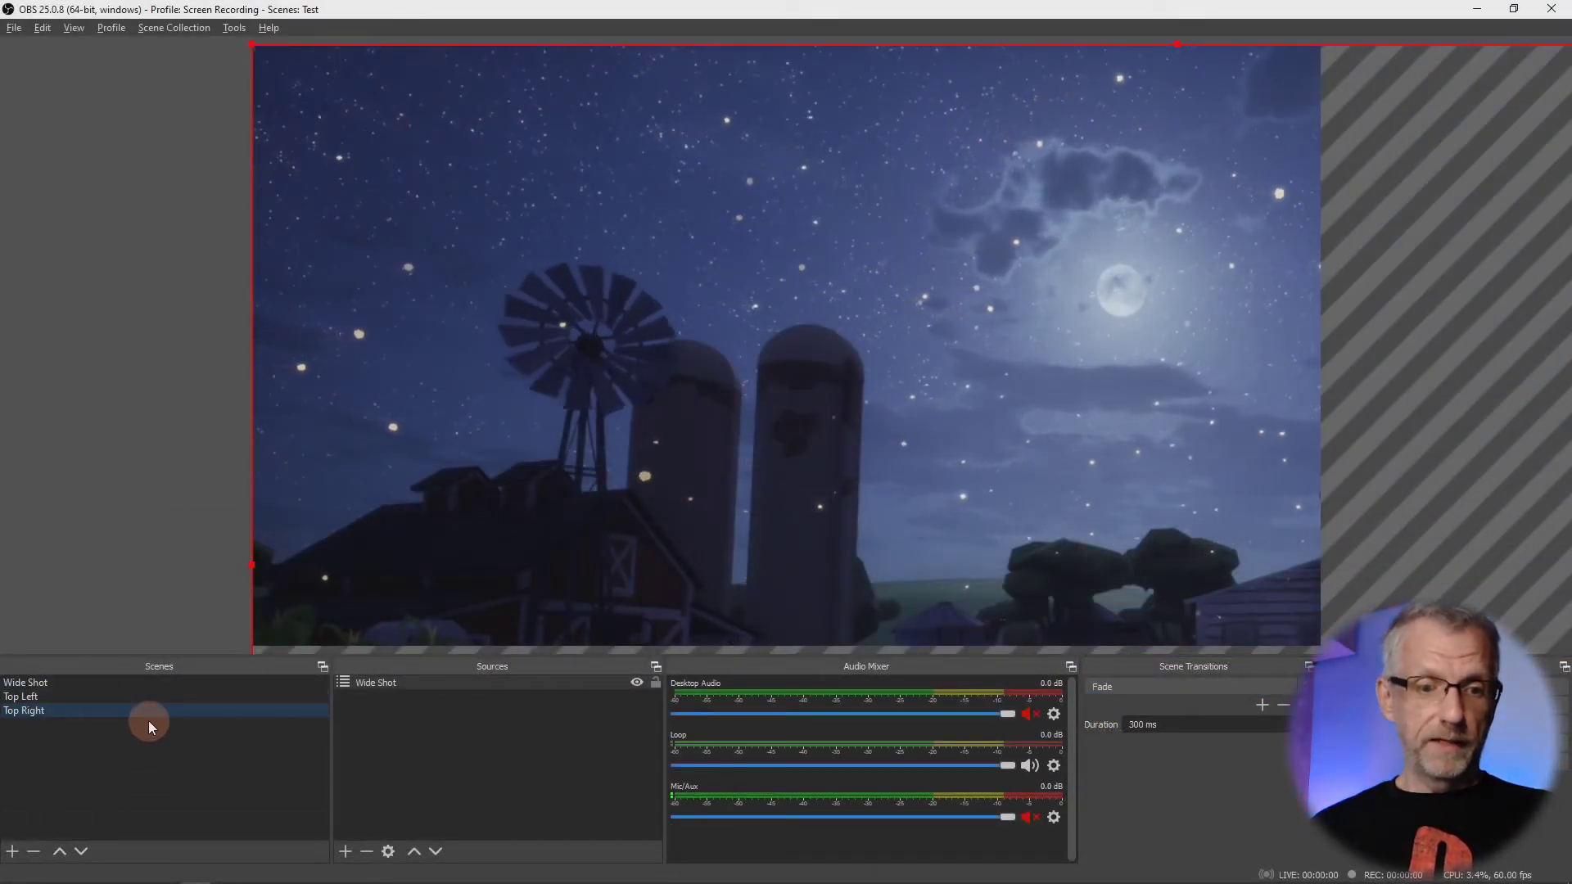
- In the Top Right scene, shift the nested Wide Shot source left until its right edge meets the canvas's right edge, showing the house and tree
left_click(148, 699)
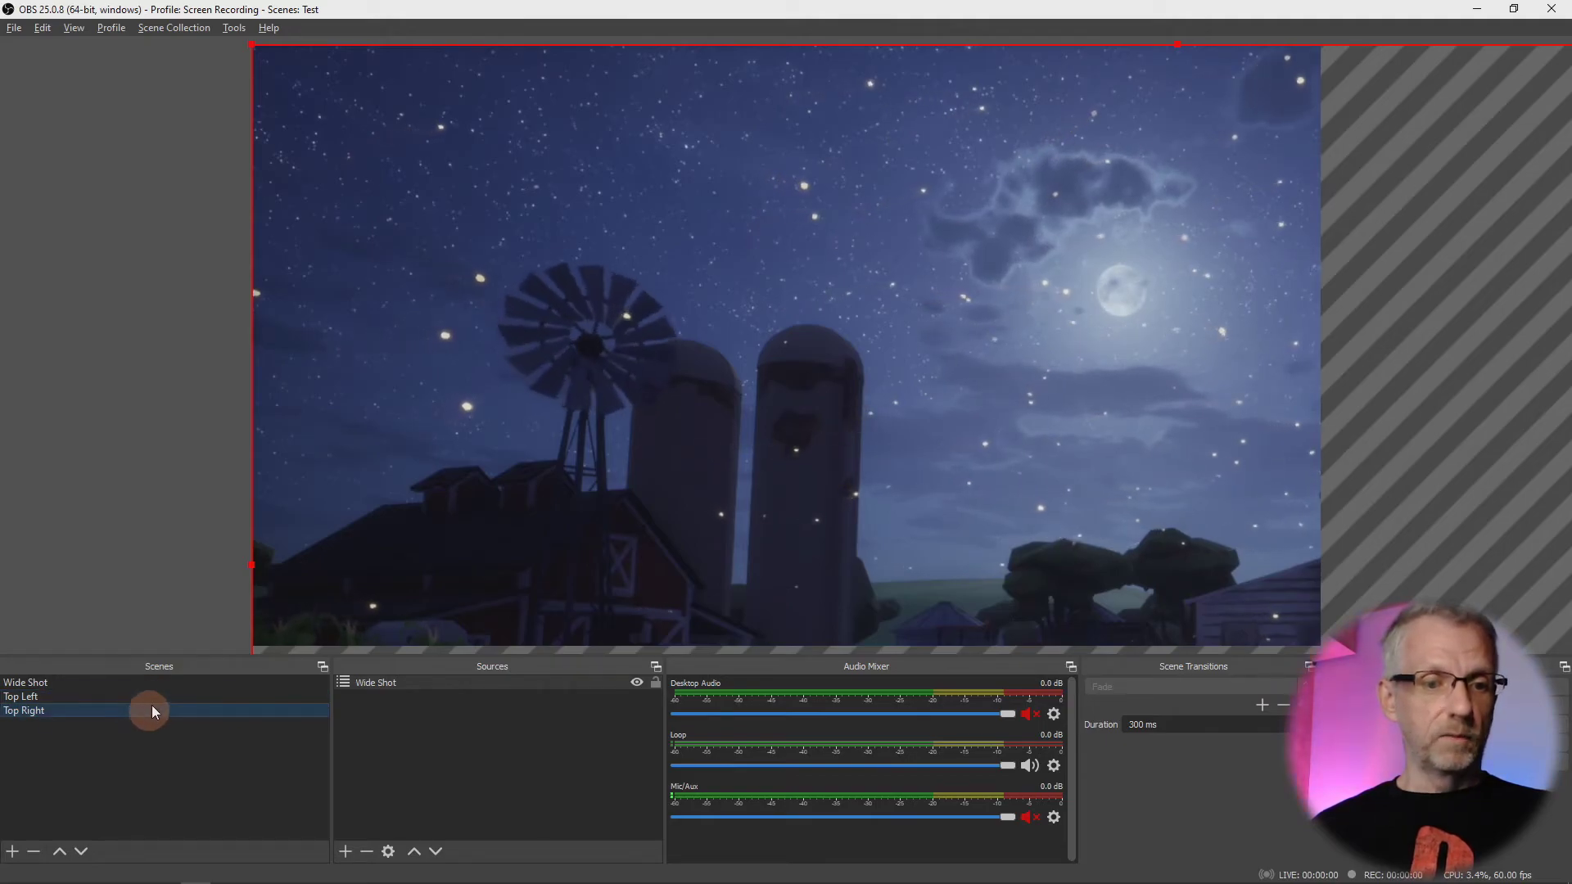
left_click(162, 709)
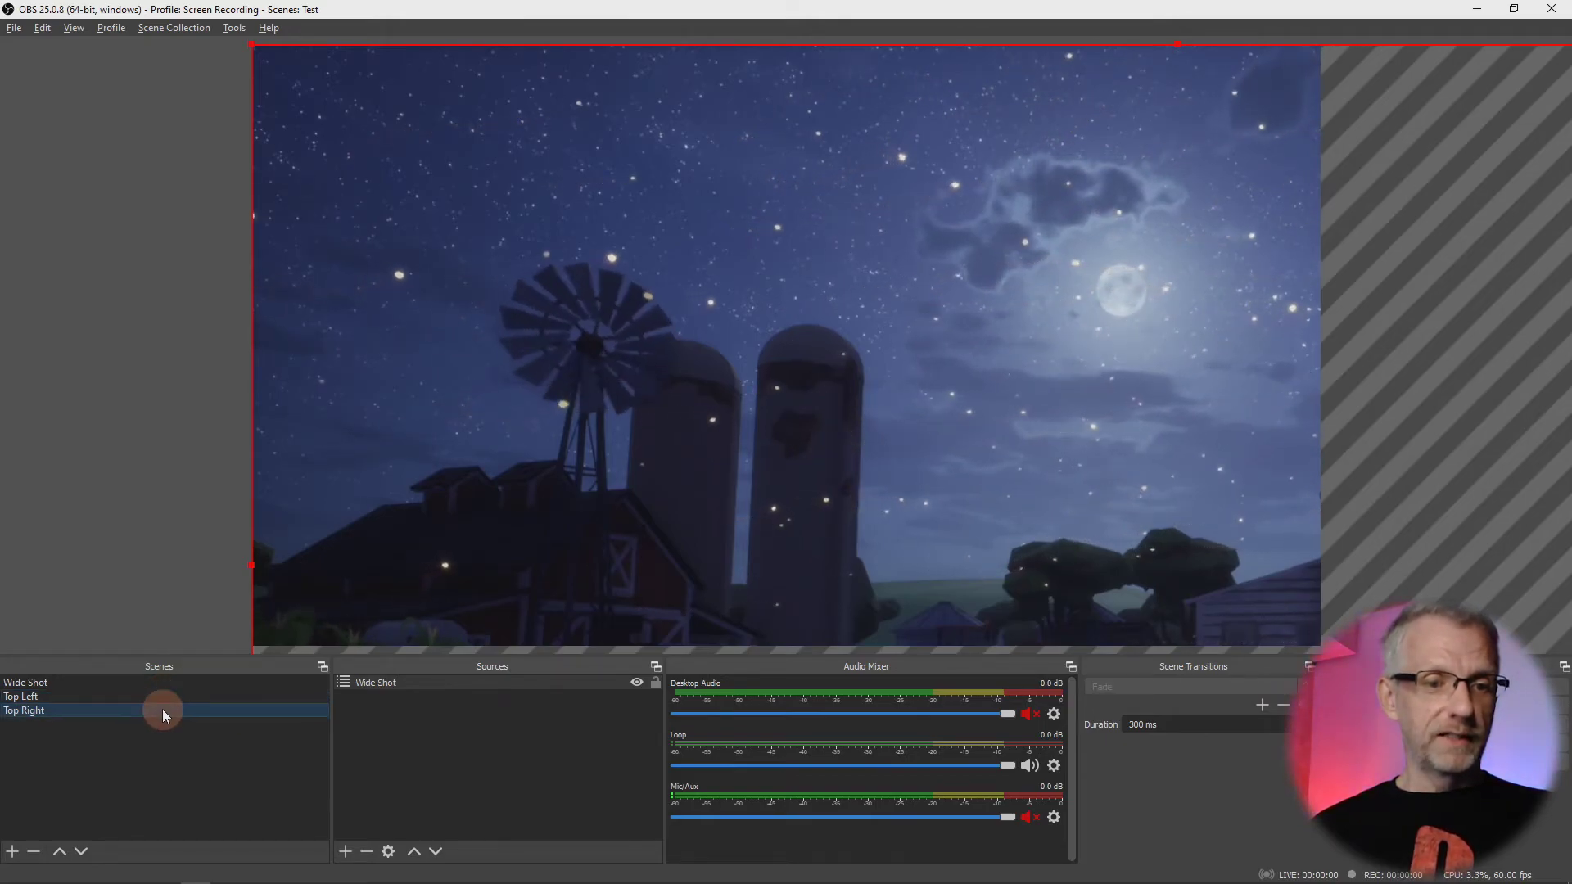
left_click(440, 682)
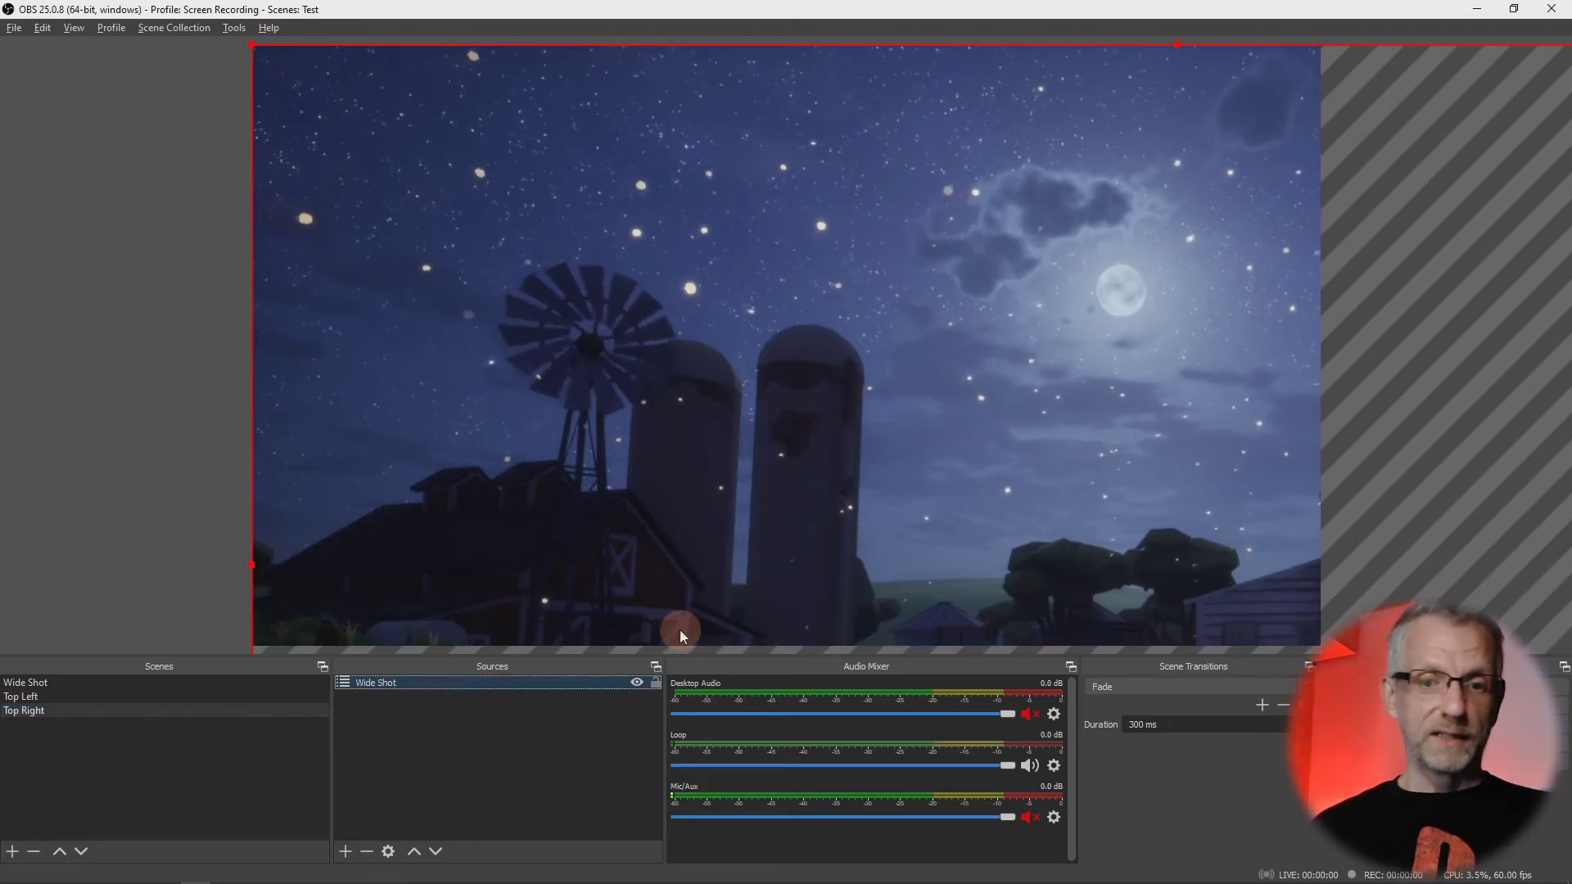
left_click_drag(918, 516, 136, 503)
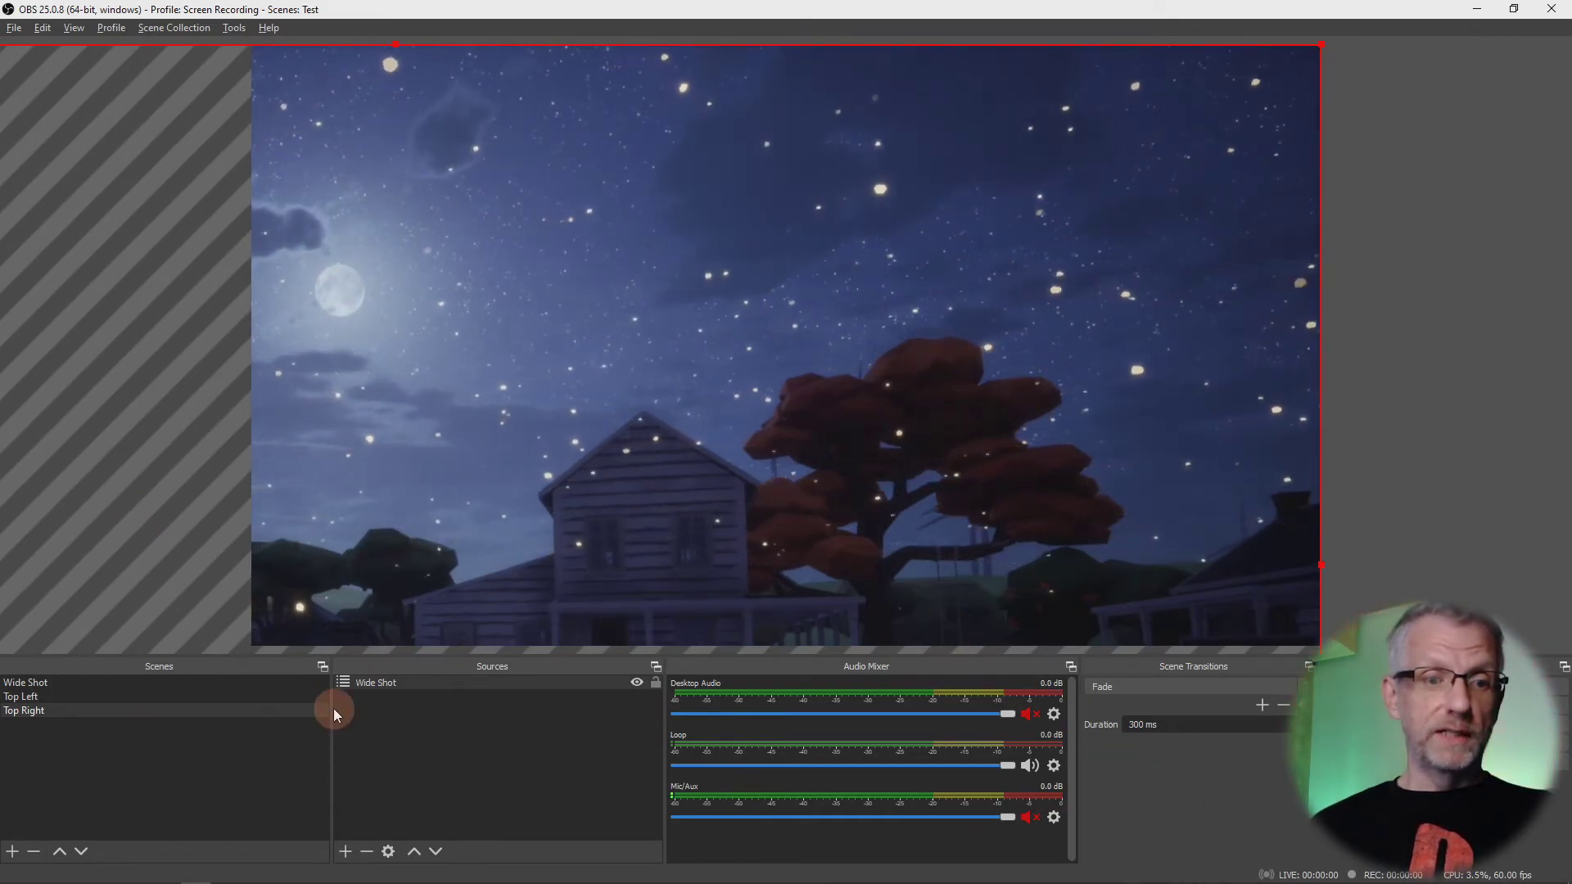
- Switch between the Wide Shot and Top Right scenes to check the transition to the close-up of the house and tree
left_click(197, 678)
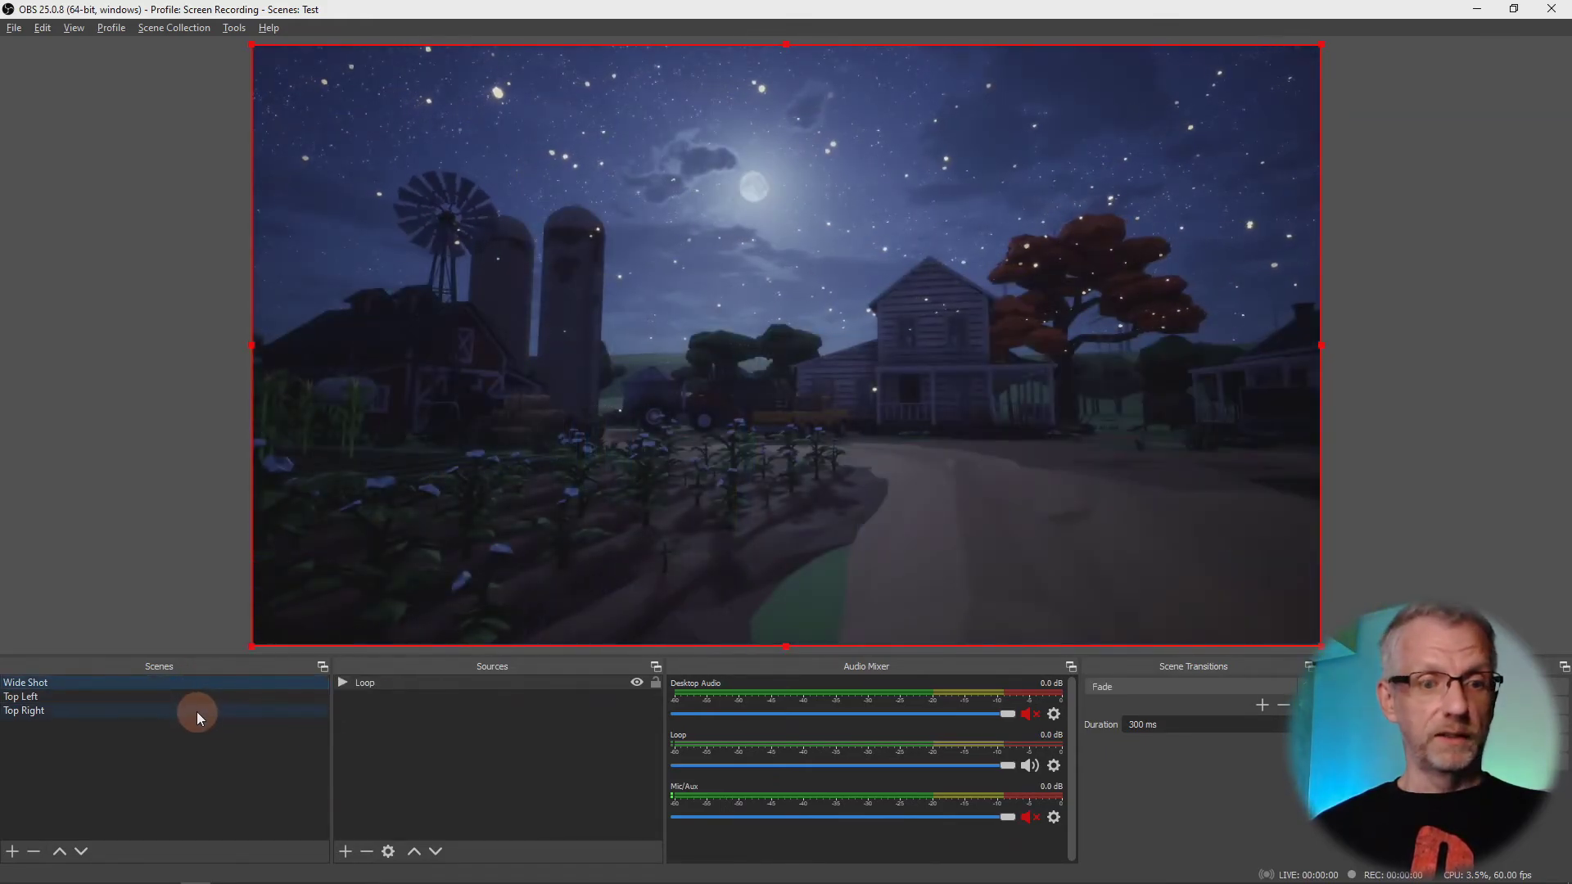
left_click(198, 713)
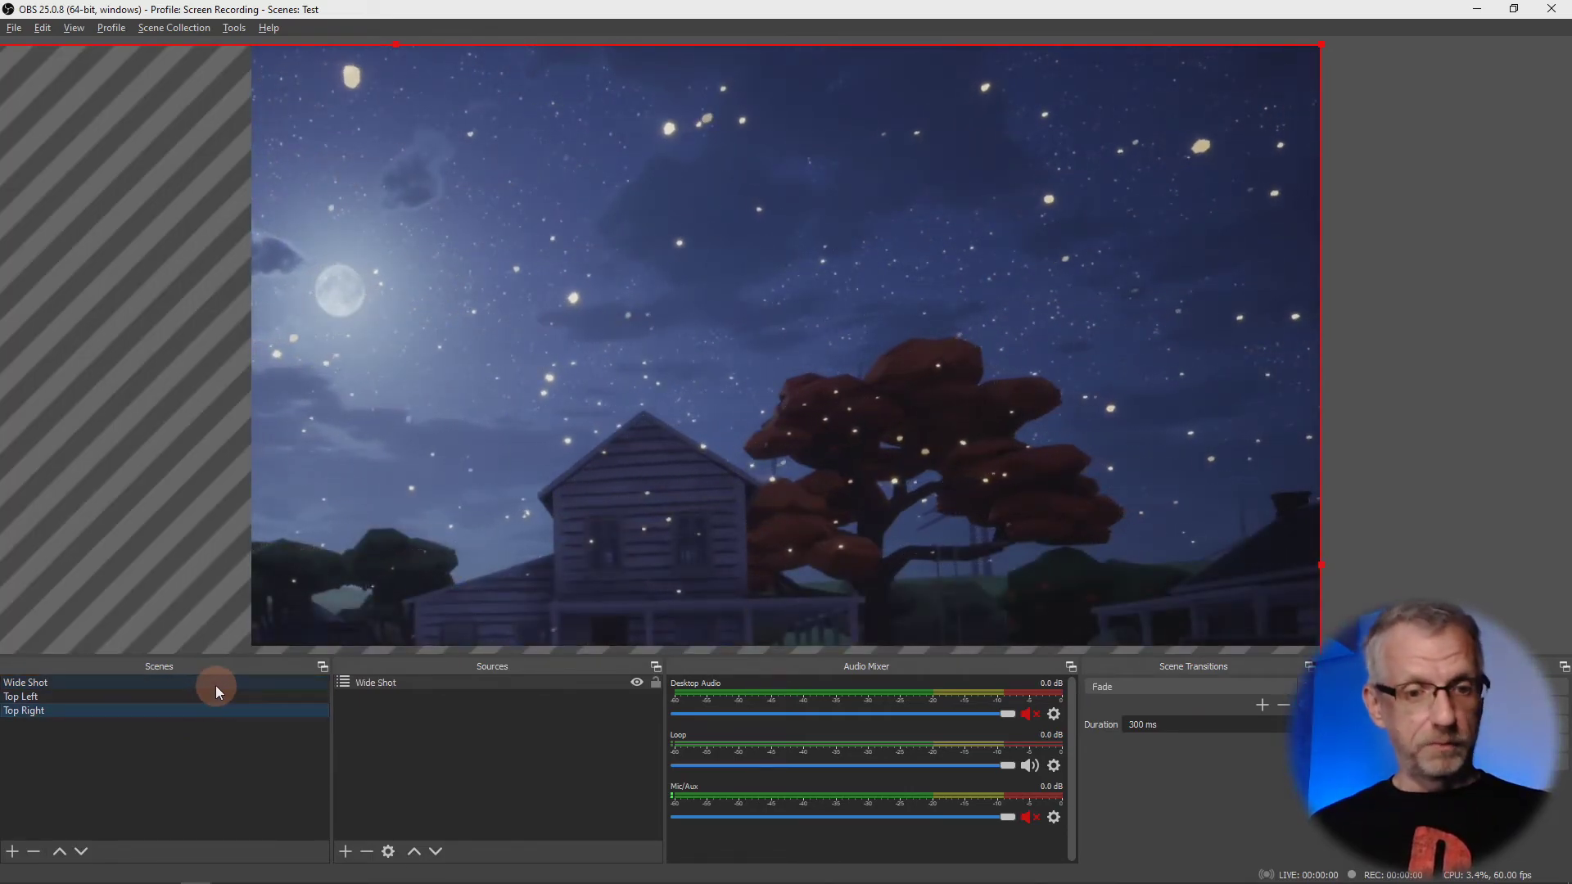
left_click(214, 684)
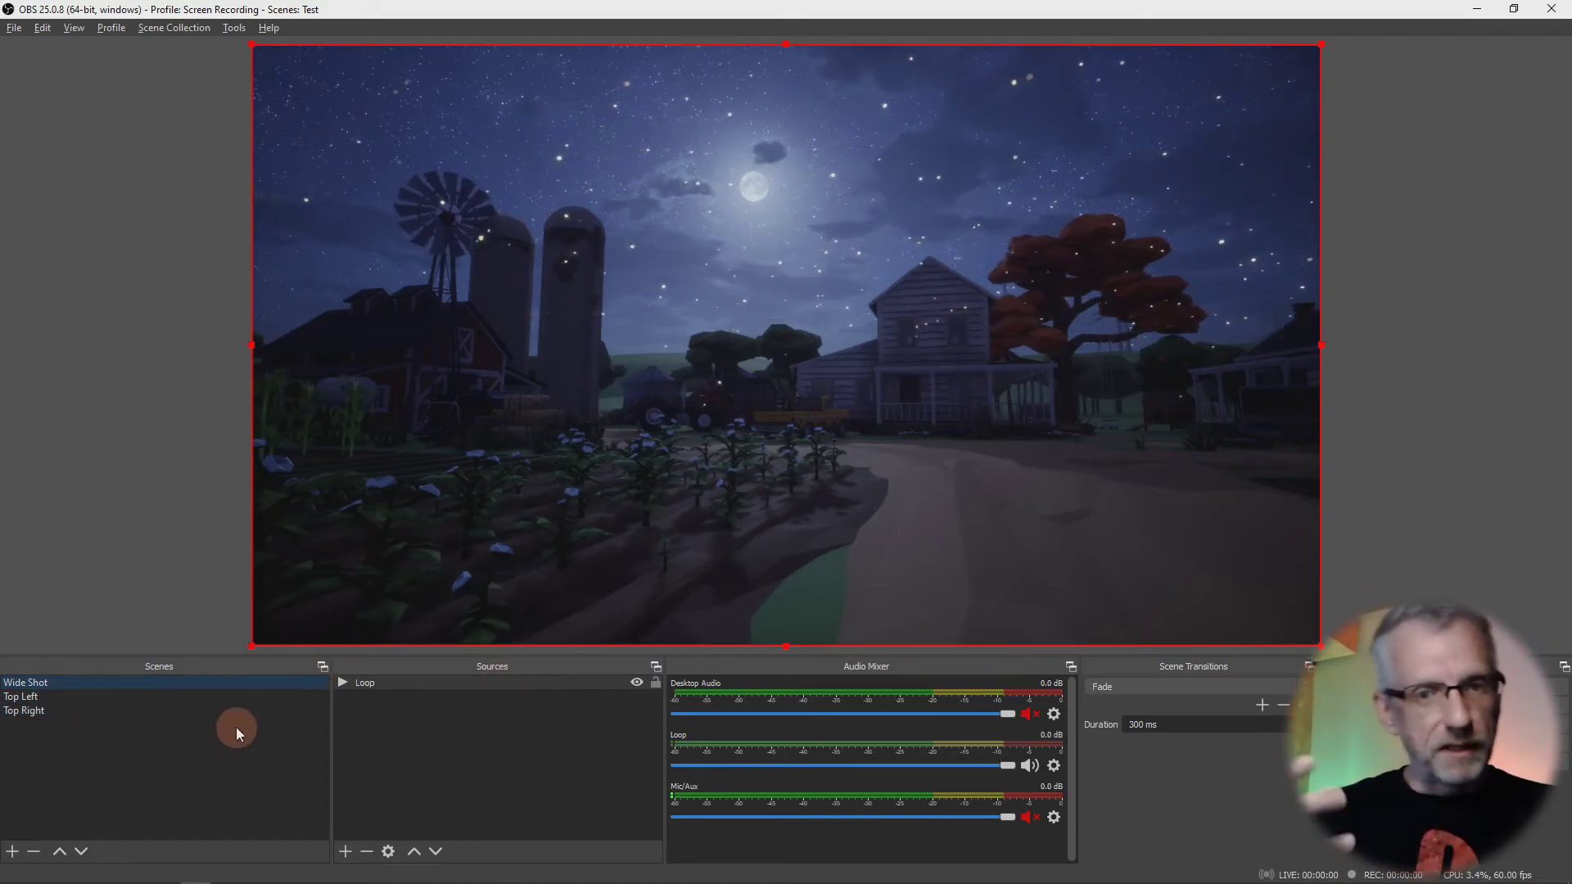
- Duplicate the Top Right scene and name the copy Bottom Right
left_click(111, 711)
right_click(110, 711)
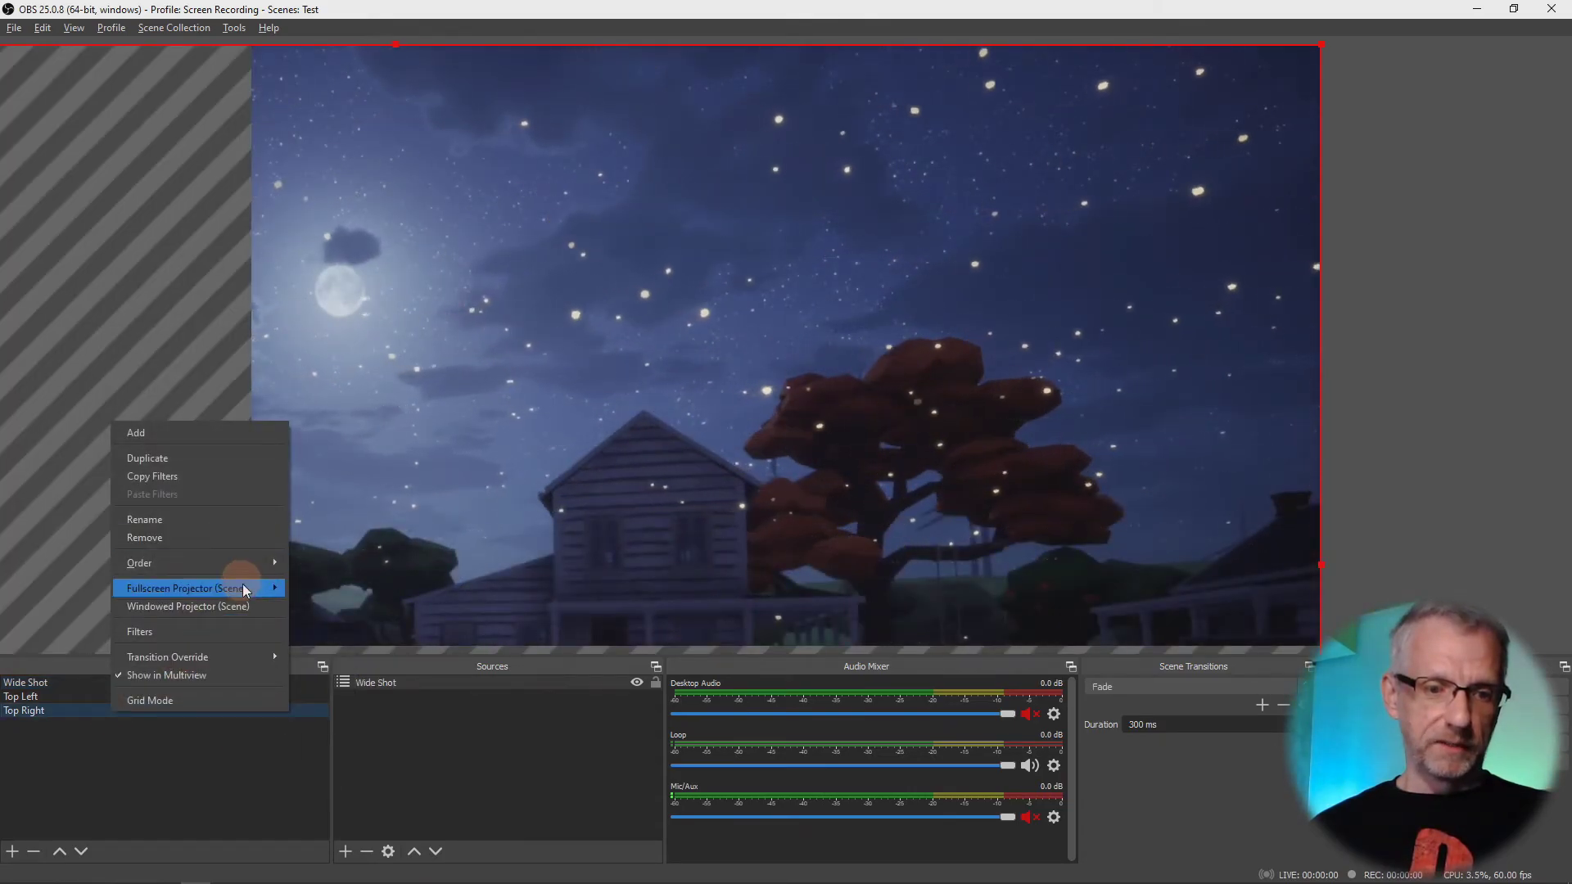
left_click(229, 459)
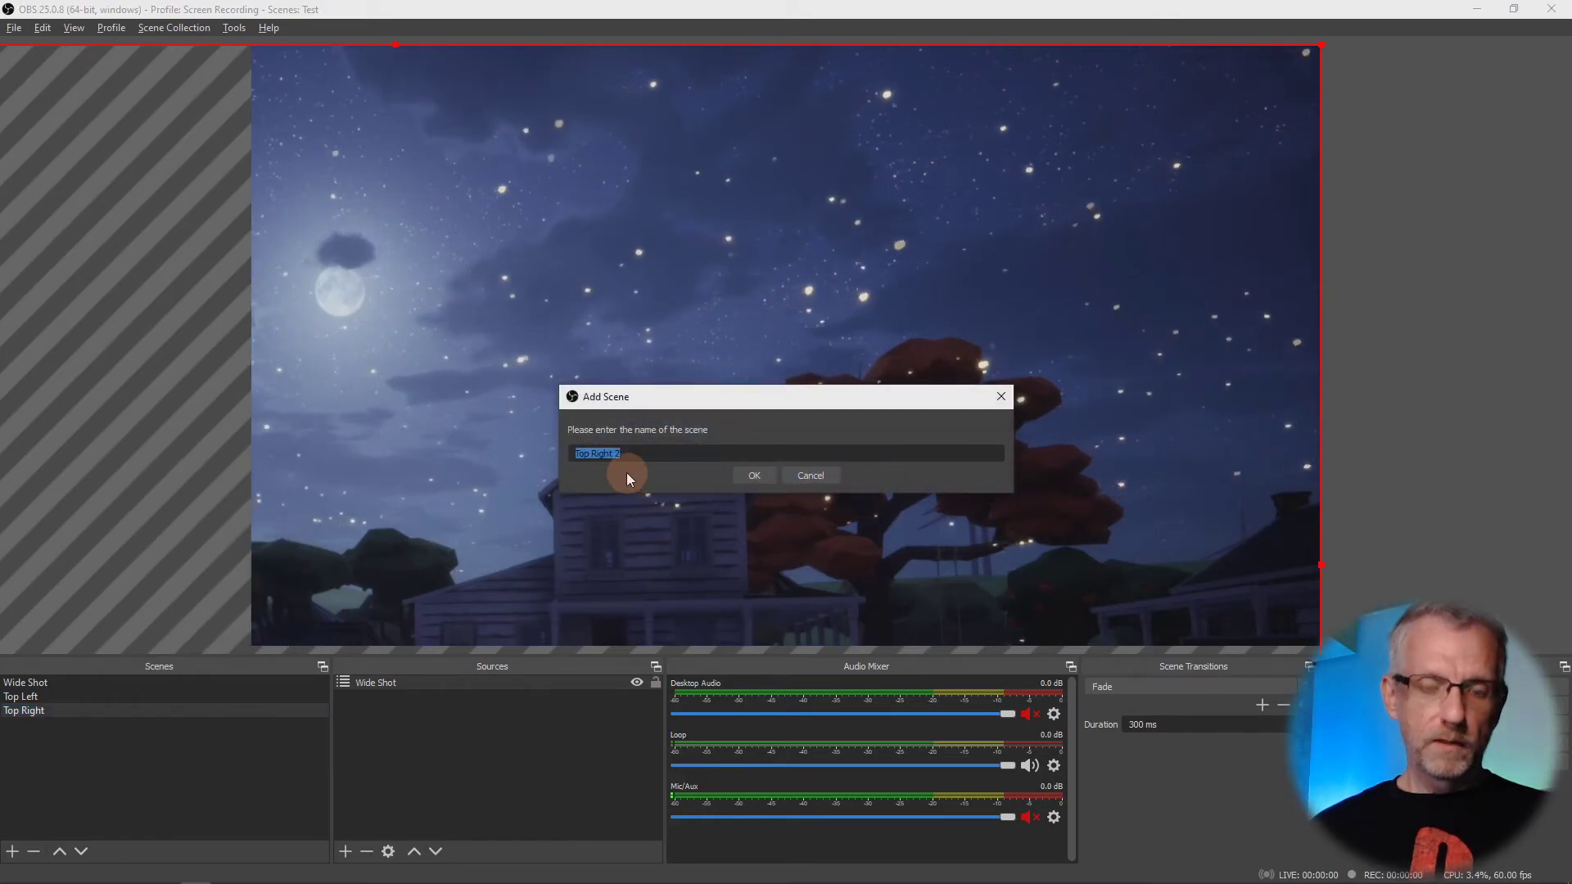
type("Bottom RIg")
key("BackSpace")
key("BackSpace")
type("ight")
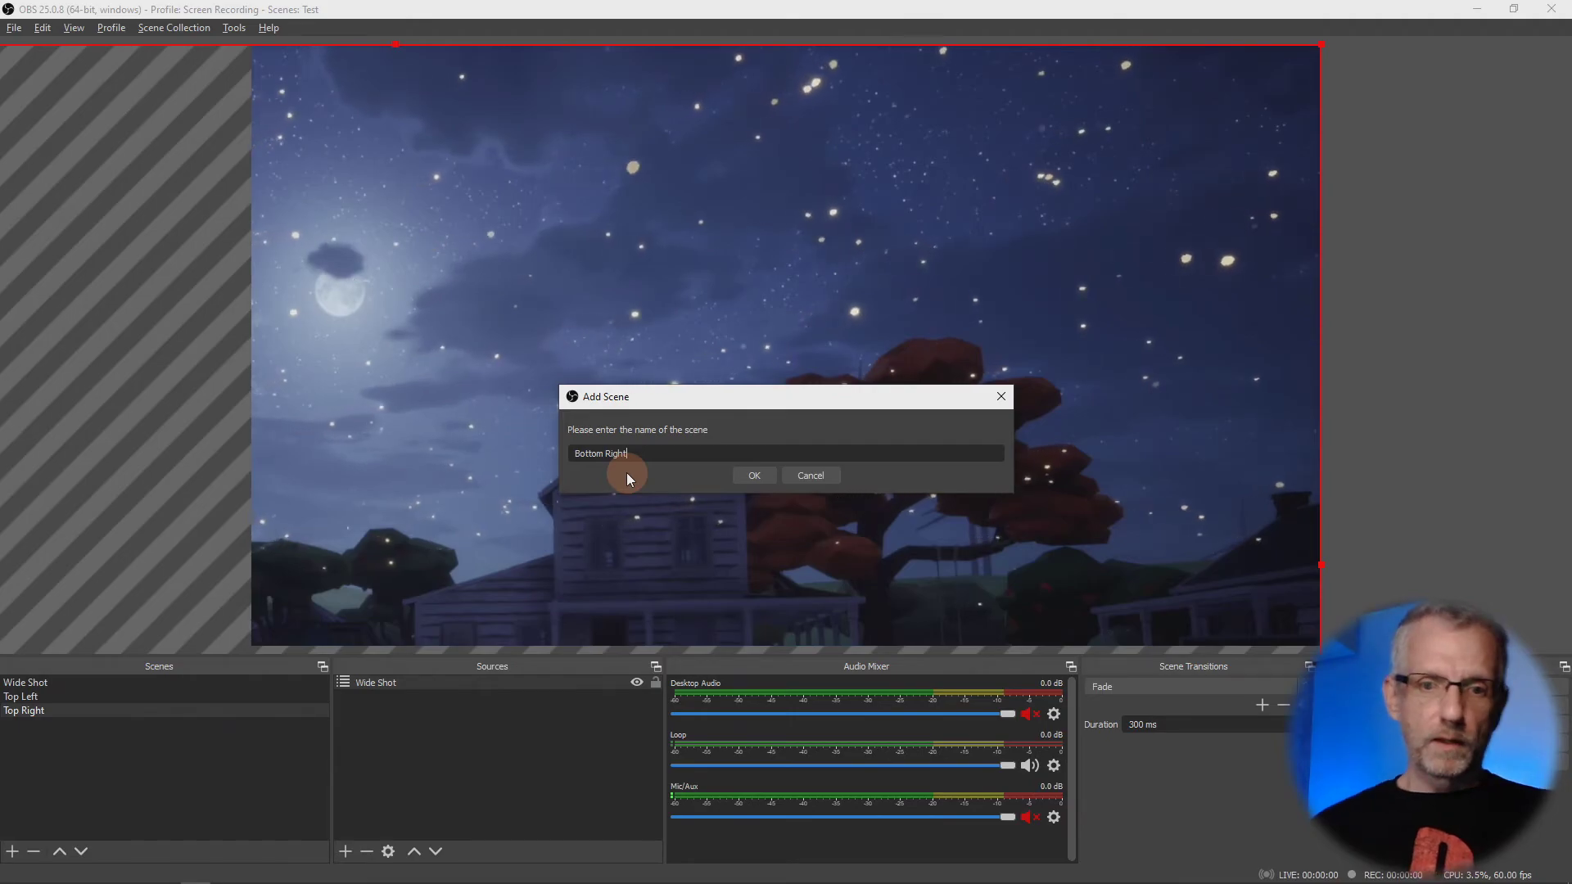
left_click(754, 476)
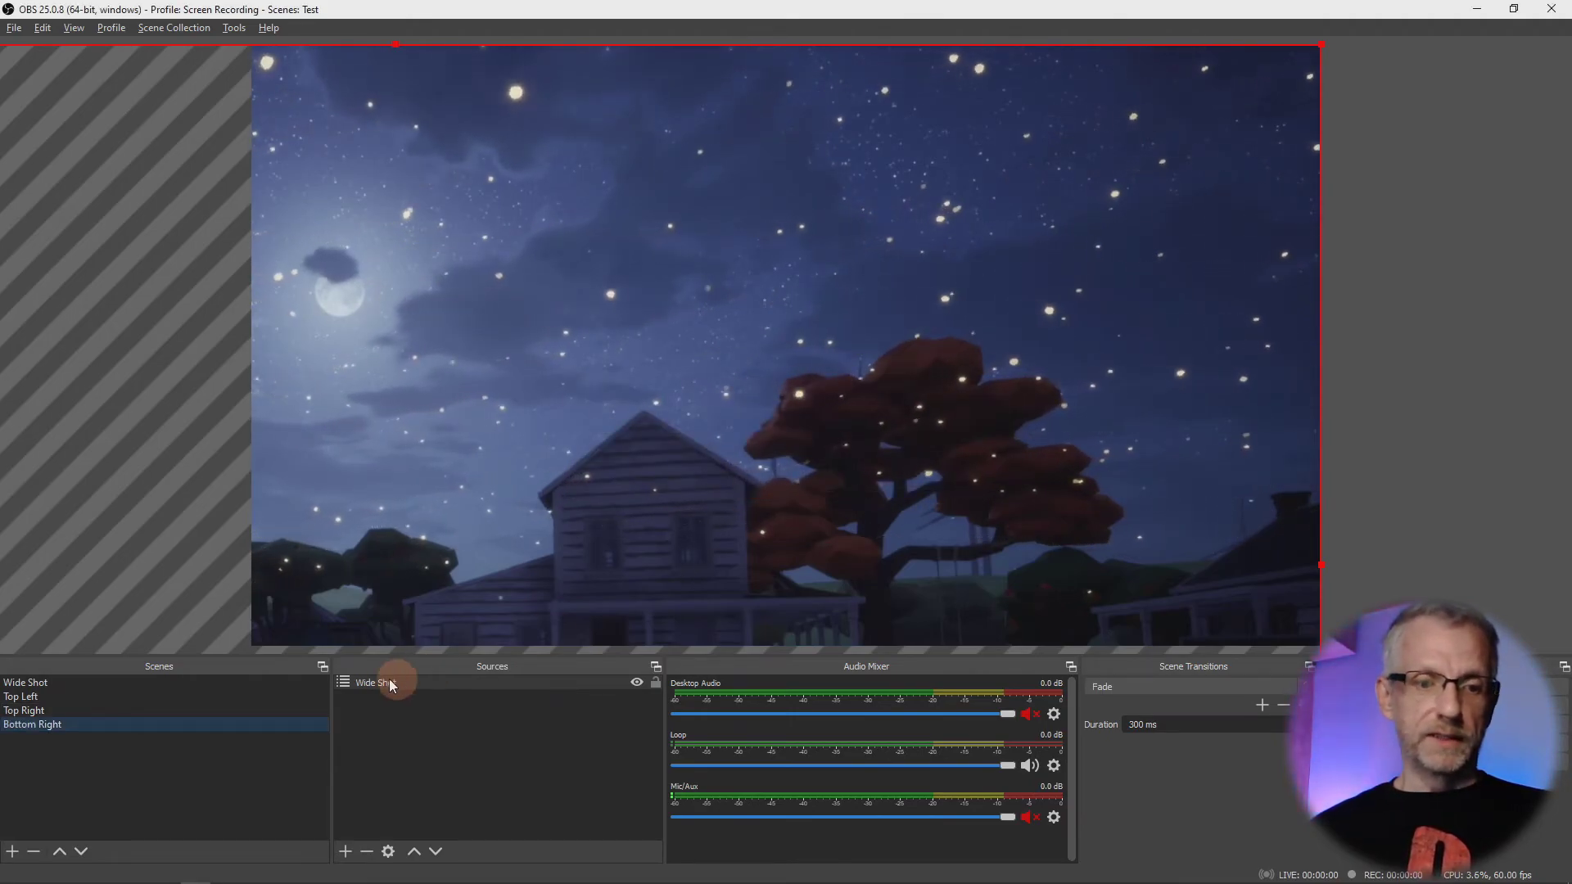
- In the Bottom Right scene, move the Wide Shot source up until its bottom edge meets the canvas, and shift it left, leaving a gap at the right
left_click(476, 683)
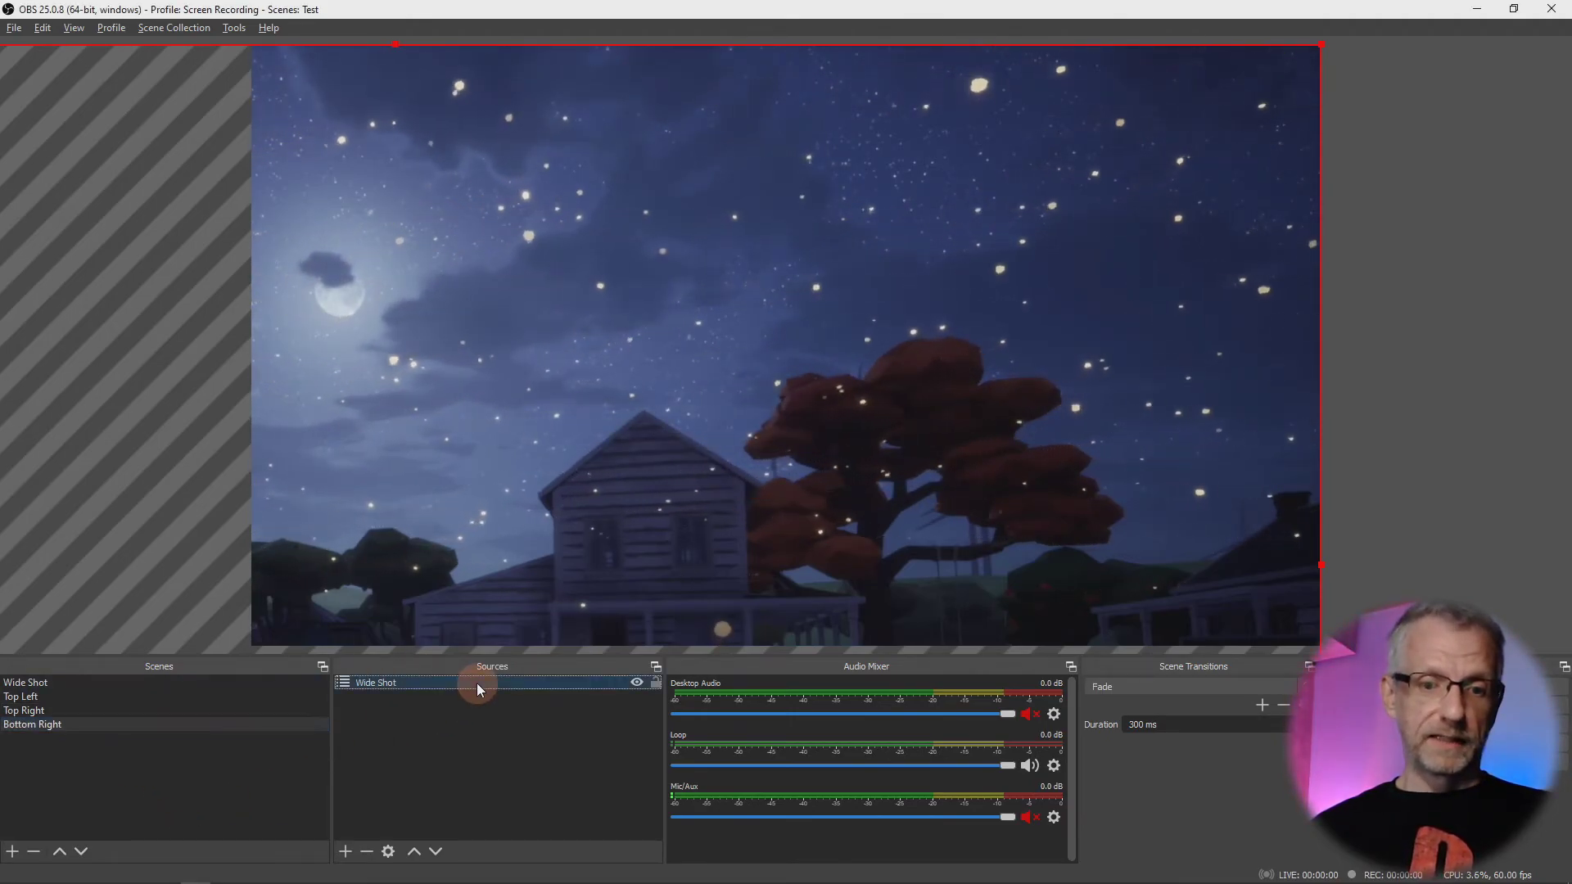
left_click_drag(804, 518, 801, 85)
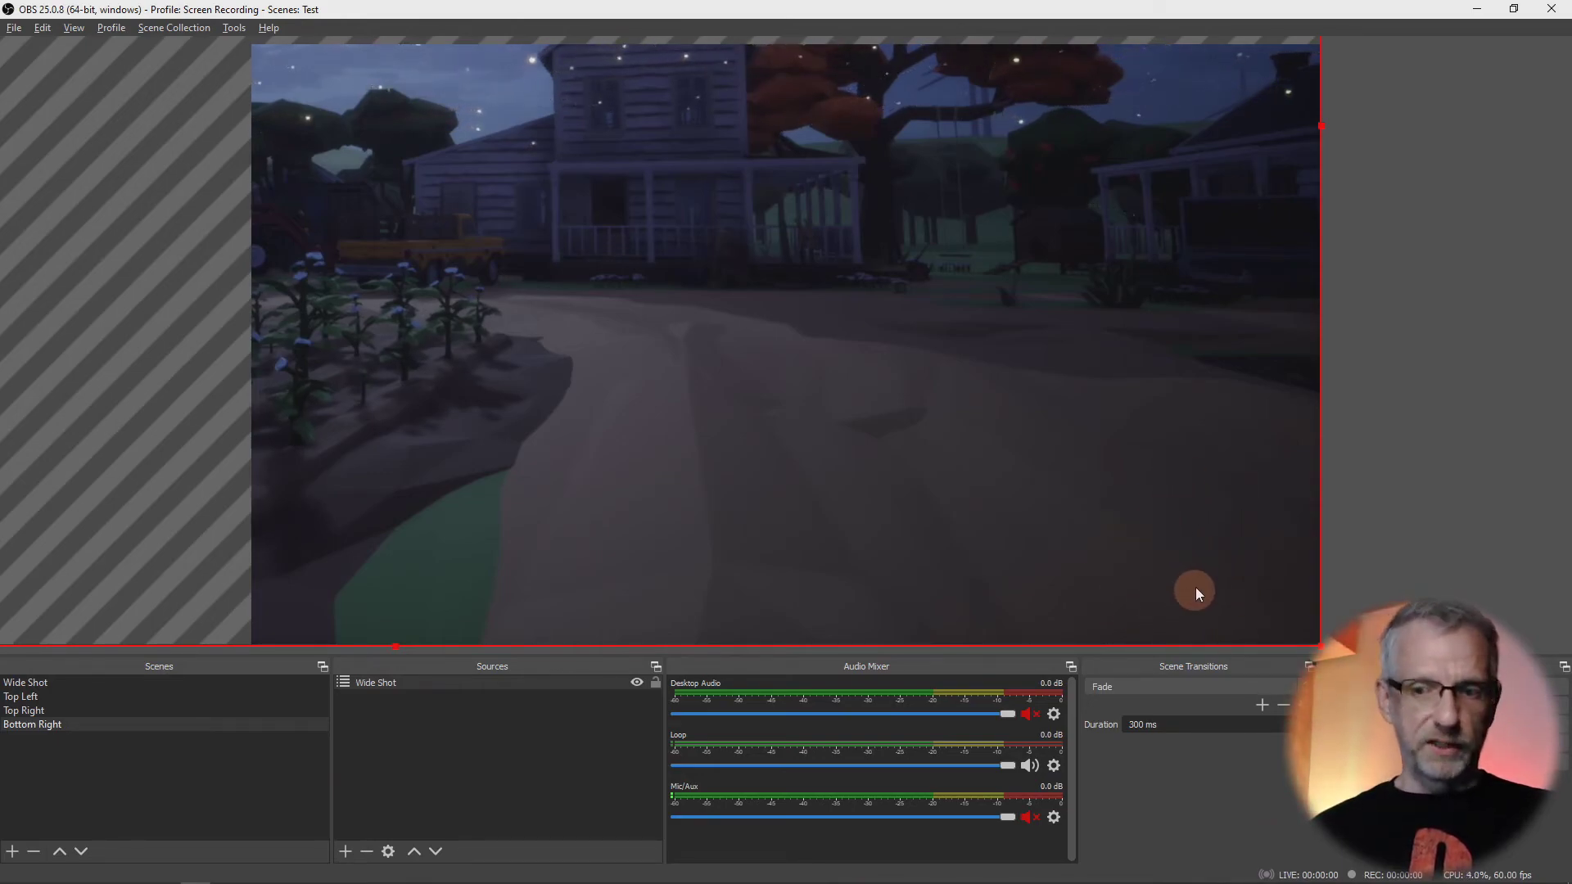
left_click_drag(1181, 503, 951, 508)
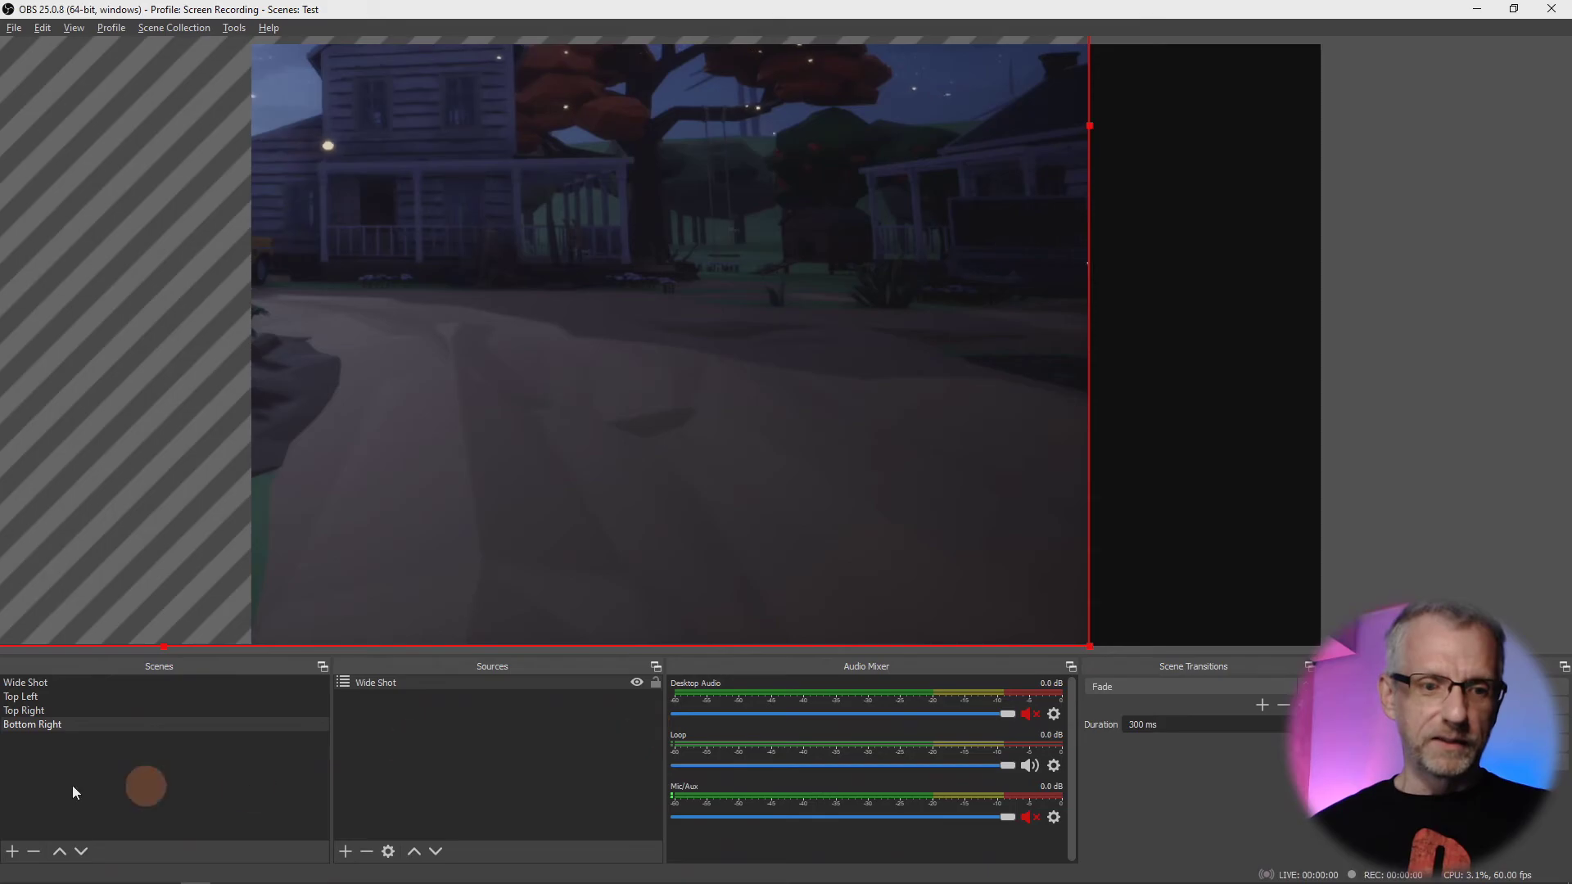
- Switch between the Wide Shot and Bottom Right scenes to check the transition to the lower close-up
left_click(243, 688)
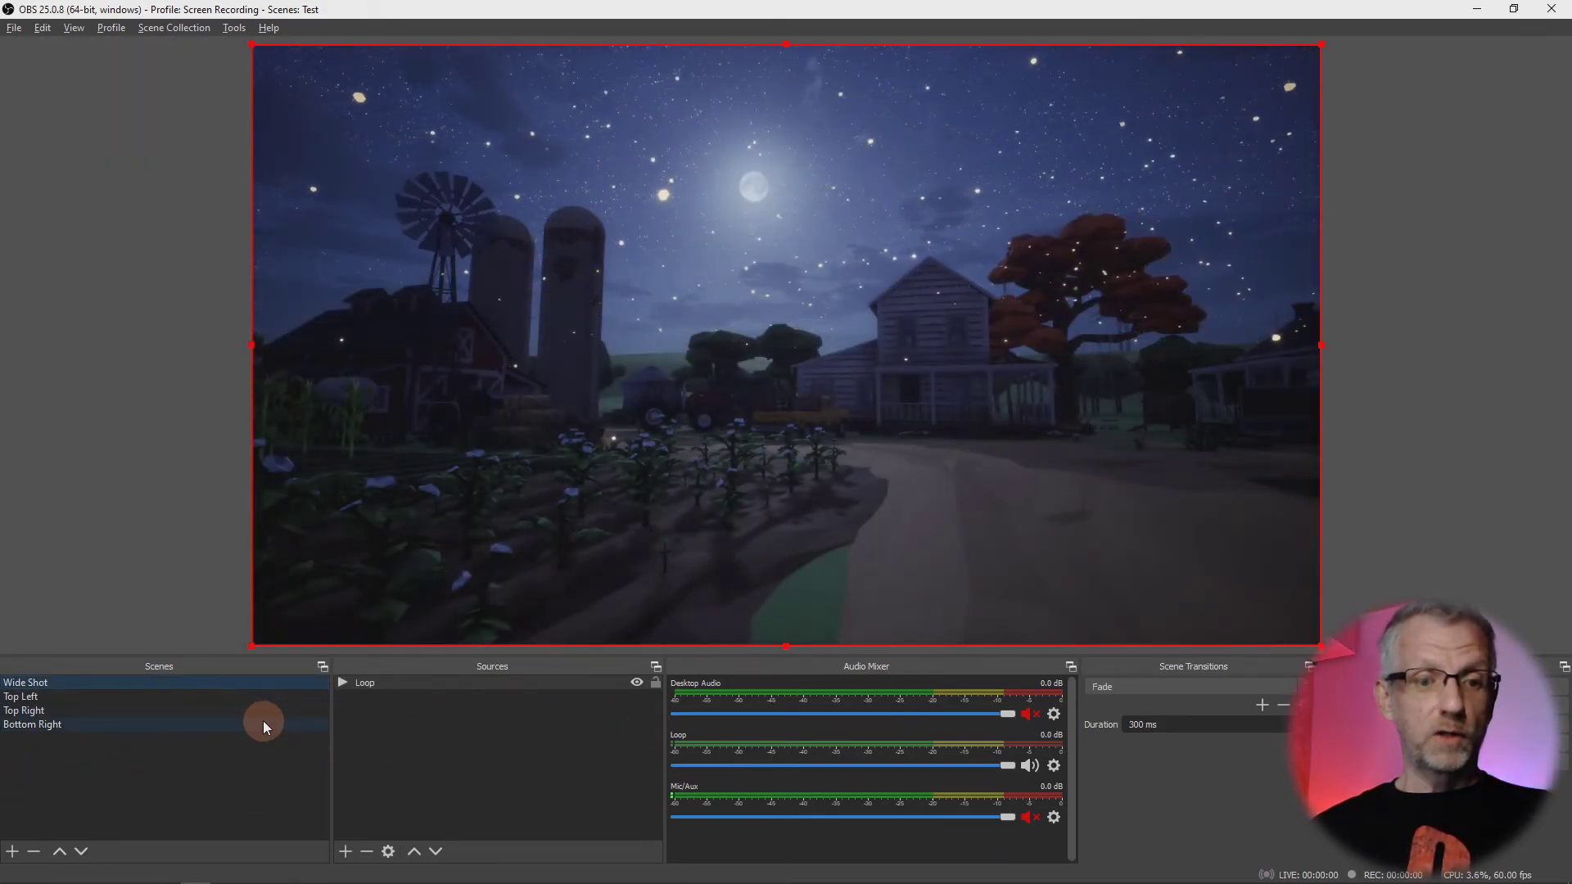
left_click(263, 724)
left_click(269, 686)
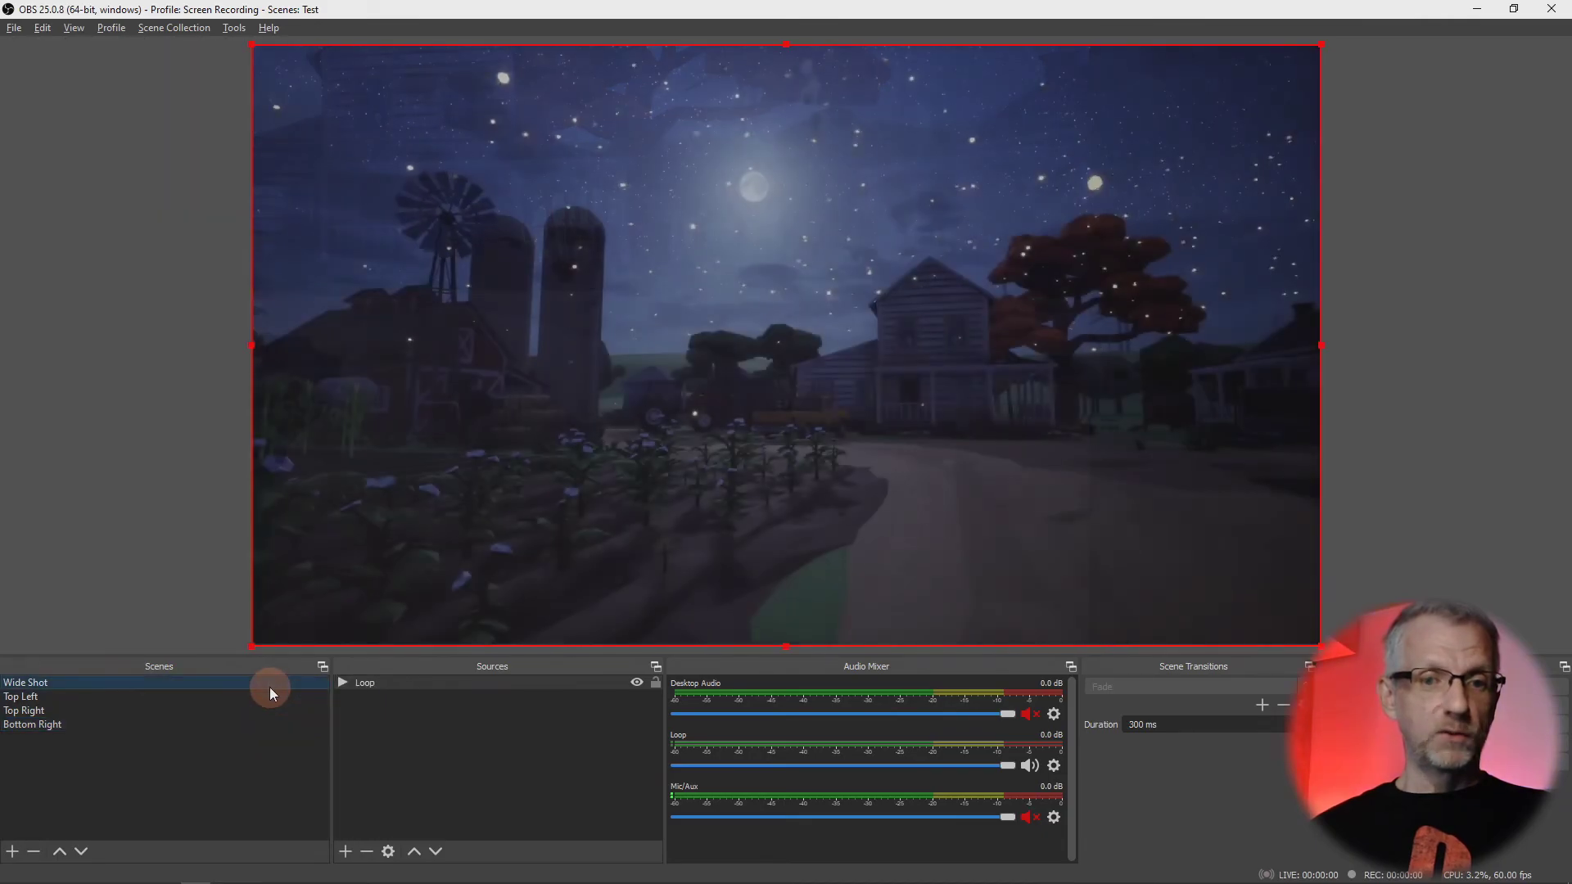